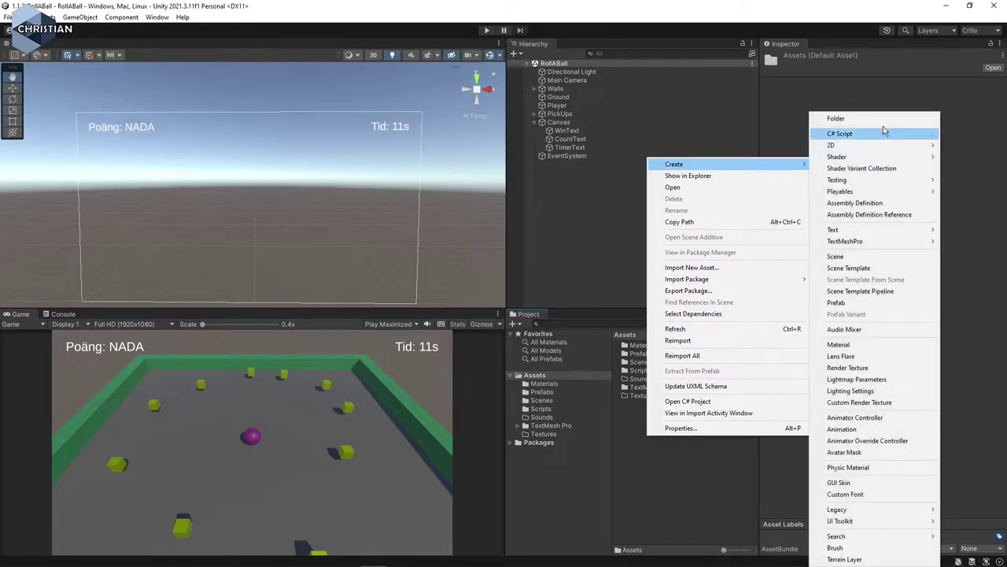
Create a folder named Fonts in the project's Assets and open it.
{"action": "left_click", "coordinate": [863, 117]}
{"action": "type", "text": "Fonts"}
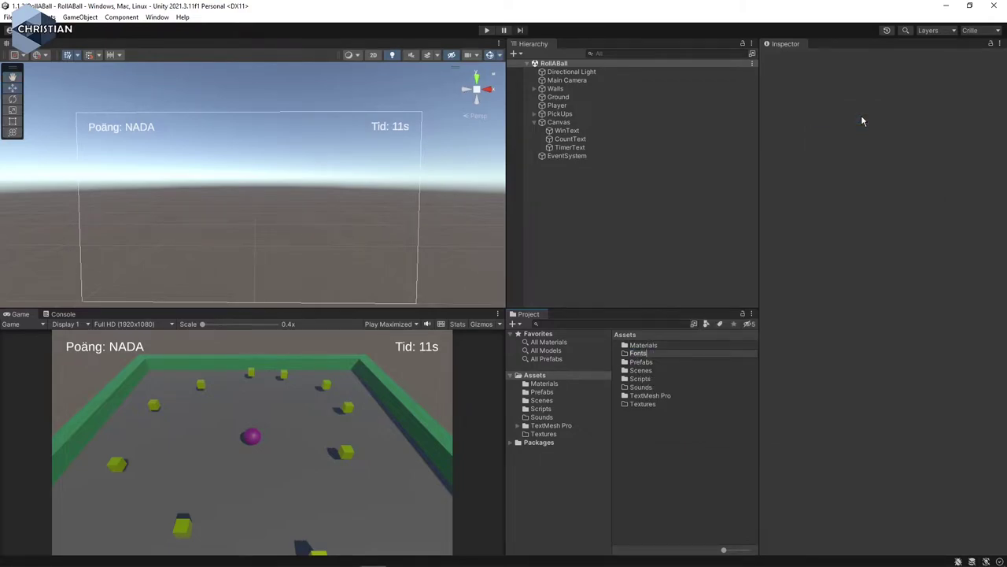
{"action": "key", "text": "Return"}
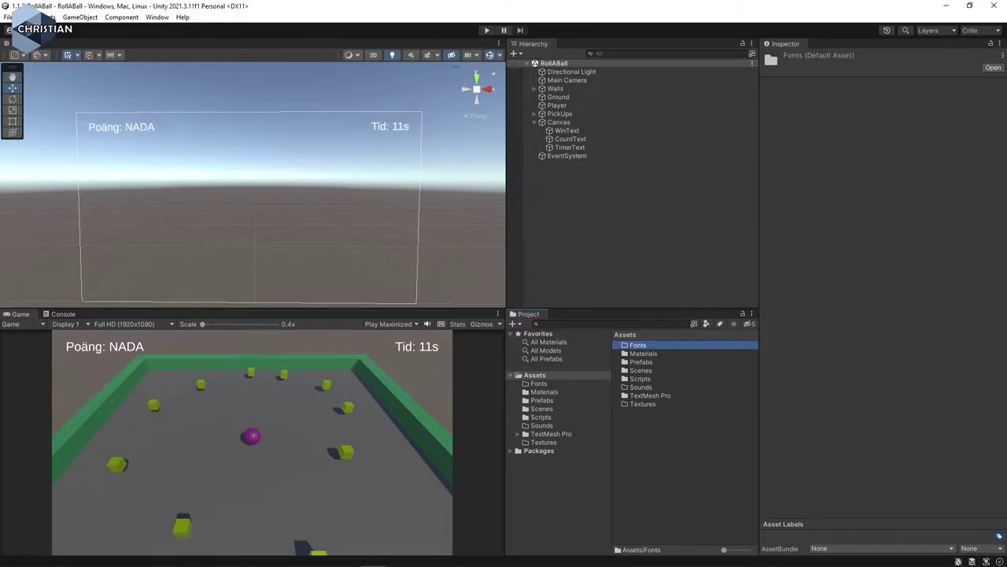
{"action": "left_click", "coordinate": [546, 384]}
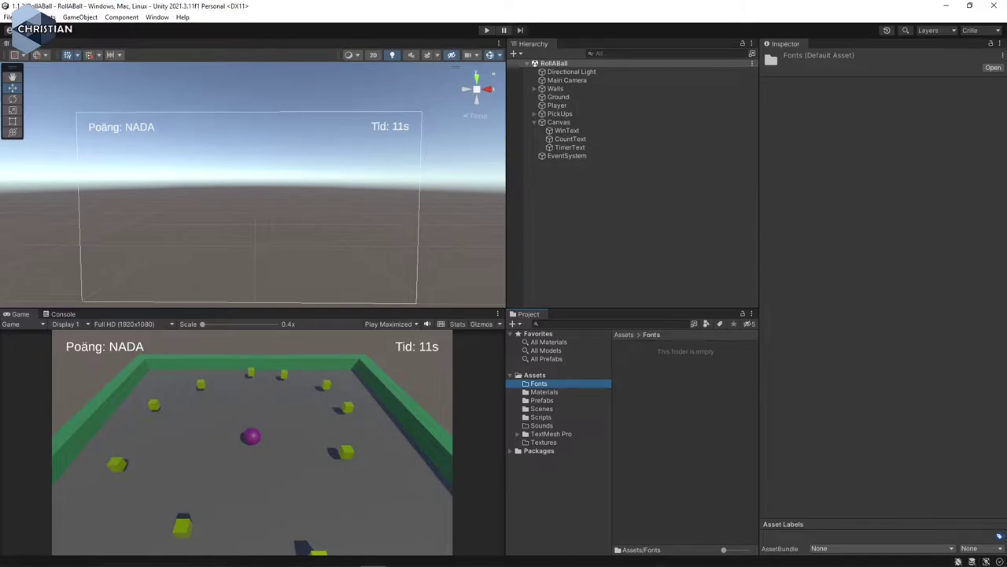
{"action": "left_click_drag", "start_coordinate": [681, 467], "coordinate": [689, 405]}
Import the floor, icon, lava and lava_NormalMap images into the Textures folder.
{"action": "left_click", "coordinate": [551, 443]}
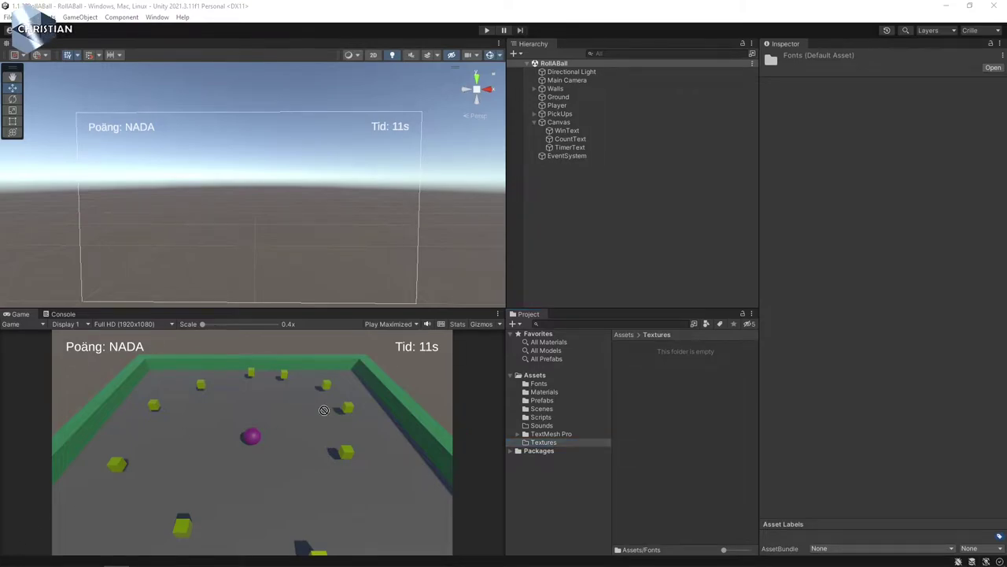
{"action": "left_click_drag", "start_coordinate": [740, 399], "coordinate": [670, 406]}
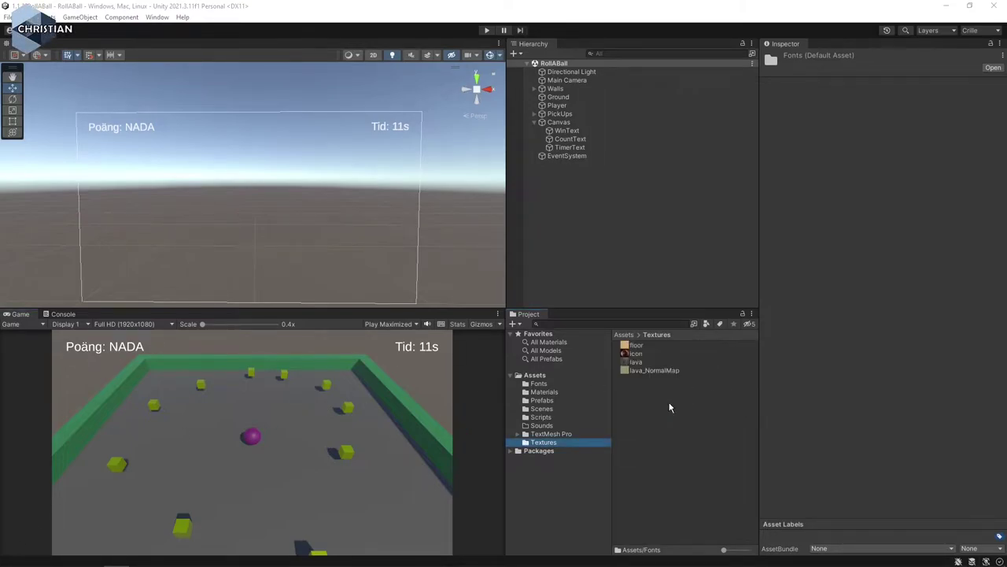
Examine enlarged previews of the imported floor, icon, lava and lava_NormalMap textures.
{"action": "left_click", "coordinate": [639, 347]}
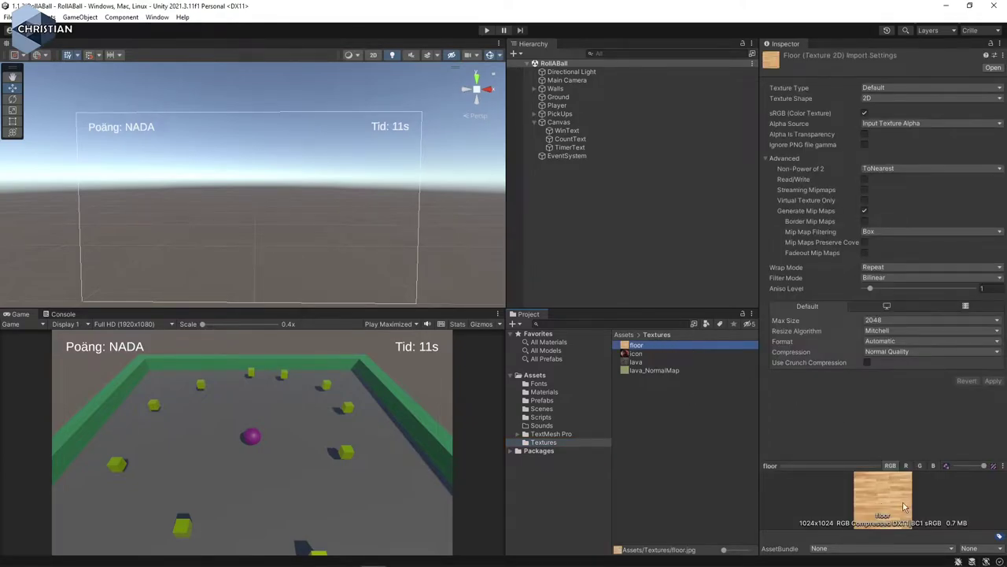
{"action": "left_click_drag", "start_coordinate": [842, 465], "coordinate": [845, 365]}
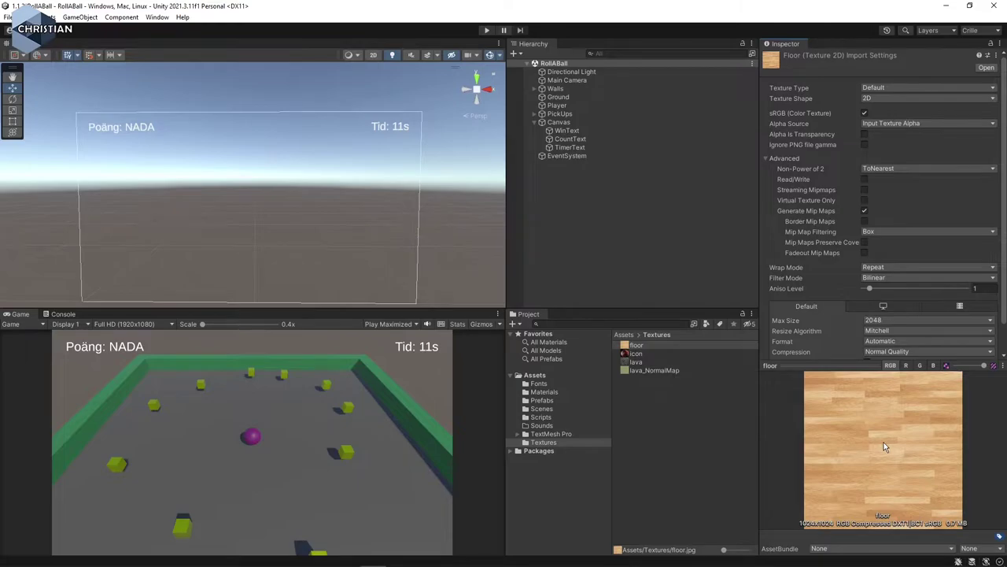
{"action": "left_click", "coordinate": [642, 355]}
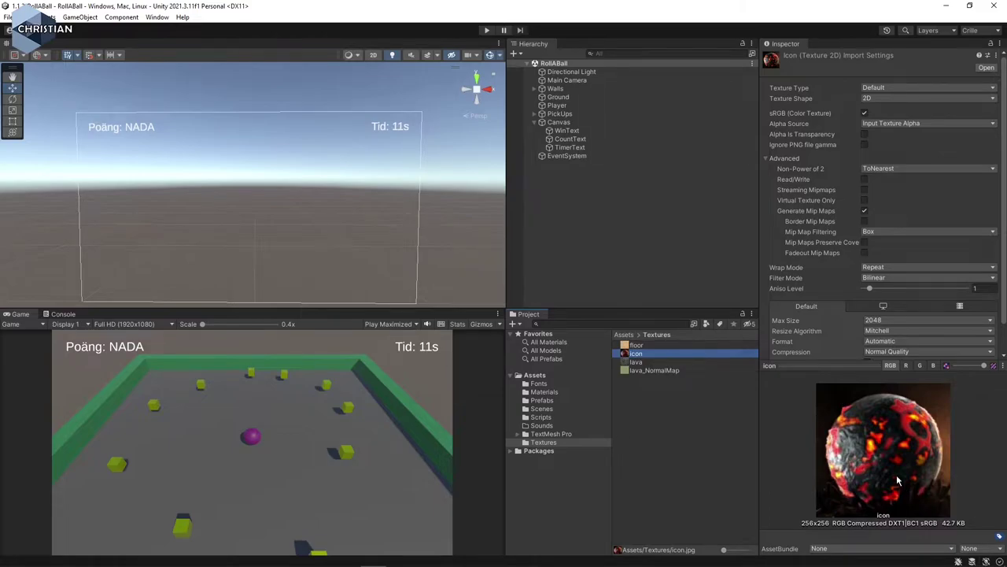
{"action": "left_click_drag", "start_coordinate": [827, 366], "coordinate": [827, 390]}
{"action": "left_click", "coordinate": [654, 362]}
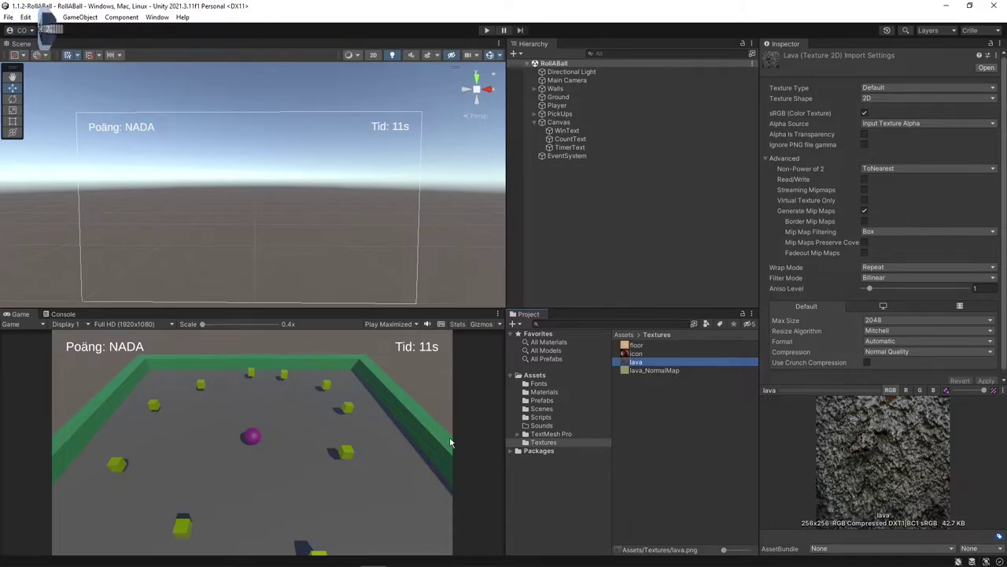
{"action": "left_click", "coordinate": [664, 370]}
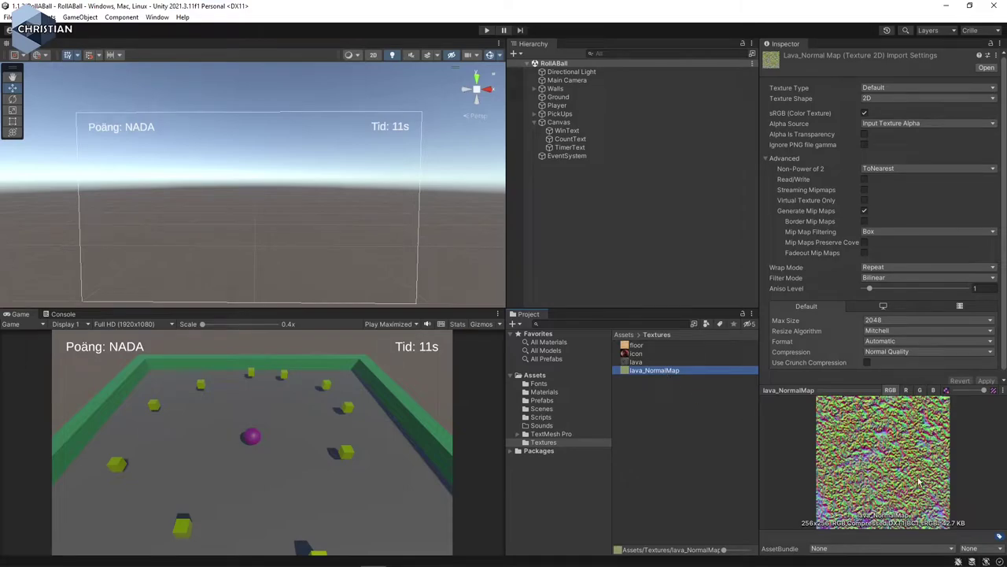
{"action": "left_click", "coordinate": [644, 363]}
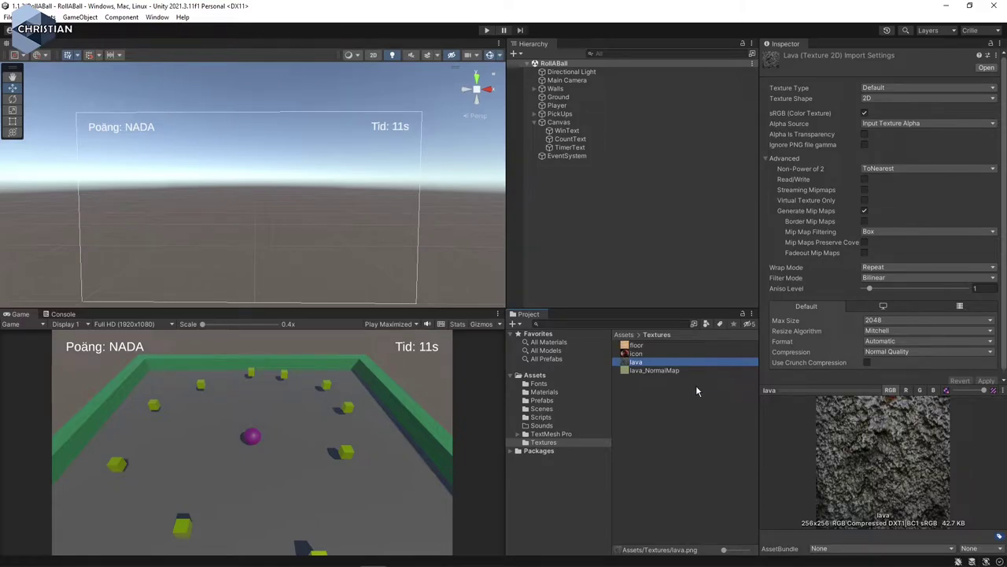
Set the texture type of lava_NormalMap to Normal map and apply the import settings.
{"action": "left_click", "coordinate": [665, 372]}
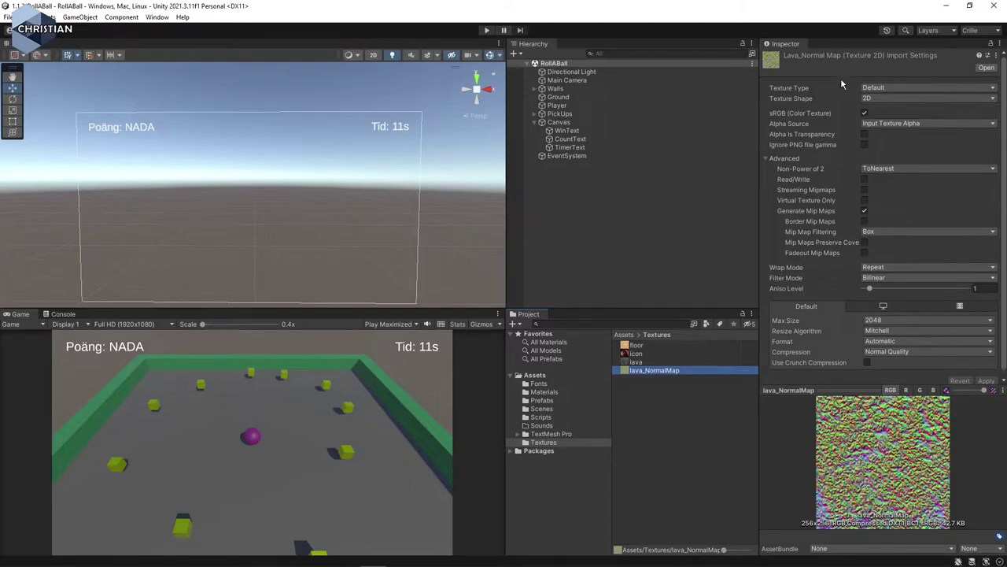
{"action": "left_click", "coordinate": [905, 90]}
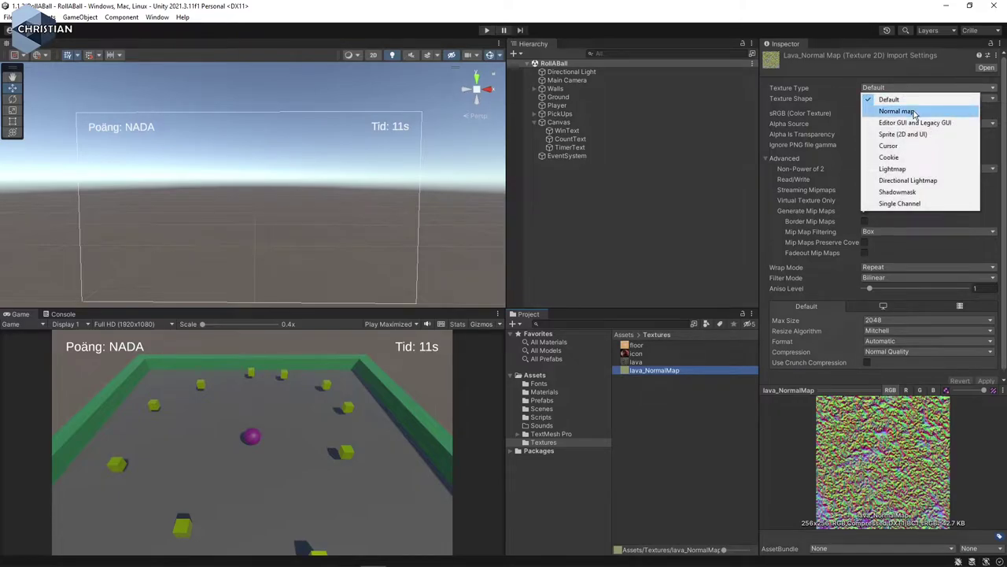
{"action": "left_click", "coordinate": [915, 114]}
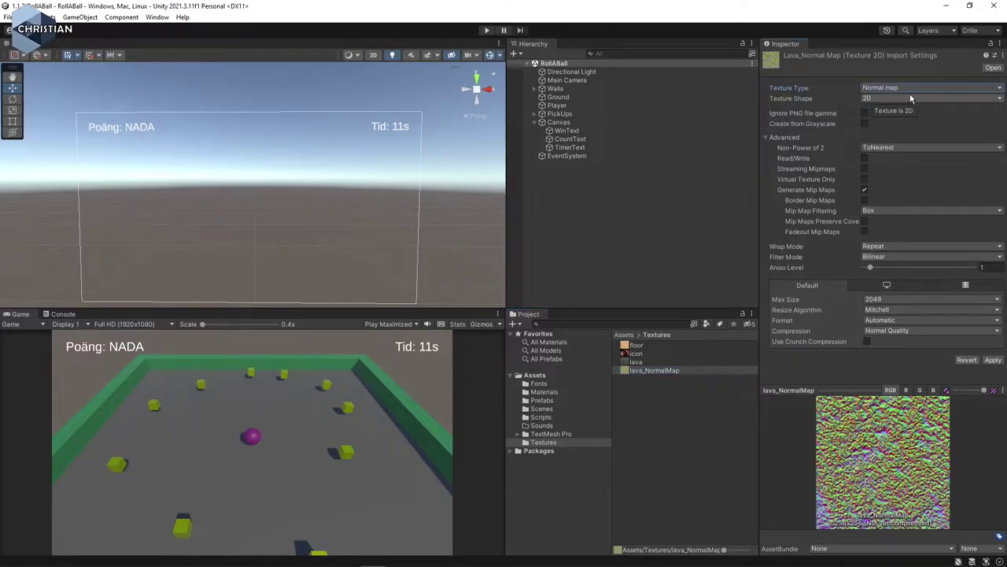
{"action": "left_click", "coordinate": [993, 360]}
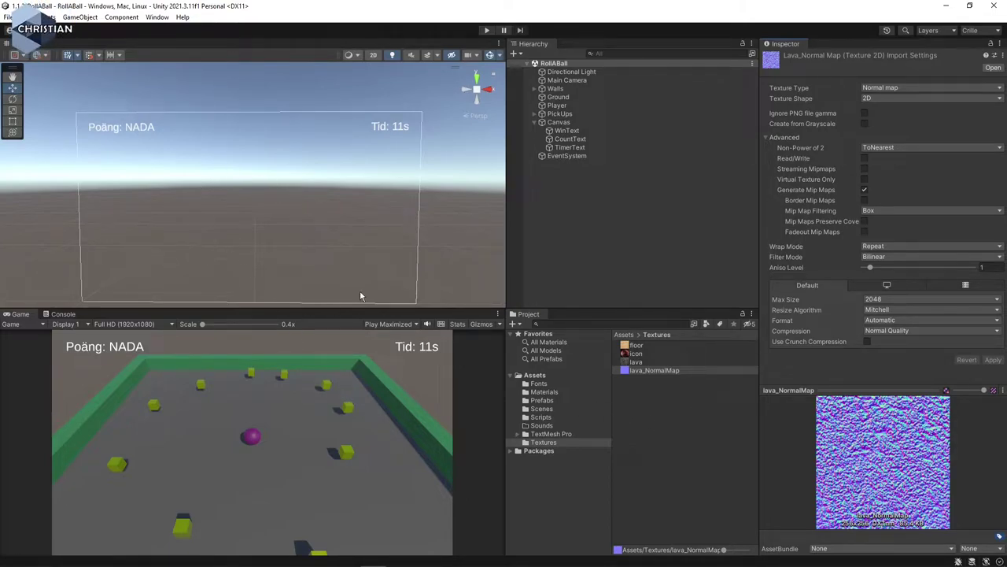
Frame the Player sphere in the scene and apply the lava texture to it.
{"action": "left_click", "coordinate": [629, 105]}
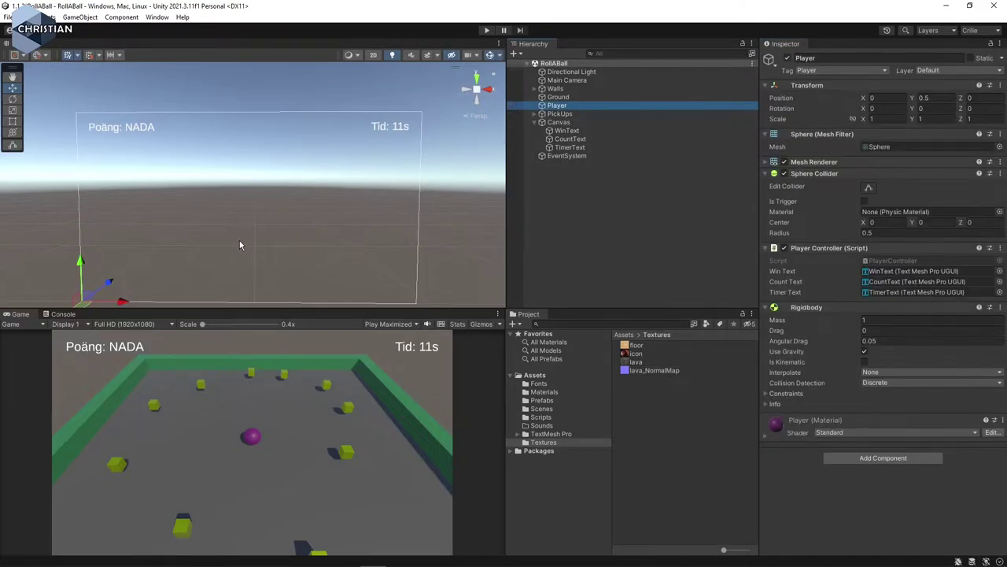
{"action": "key", "text": "f"}
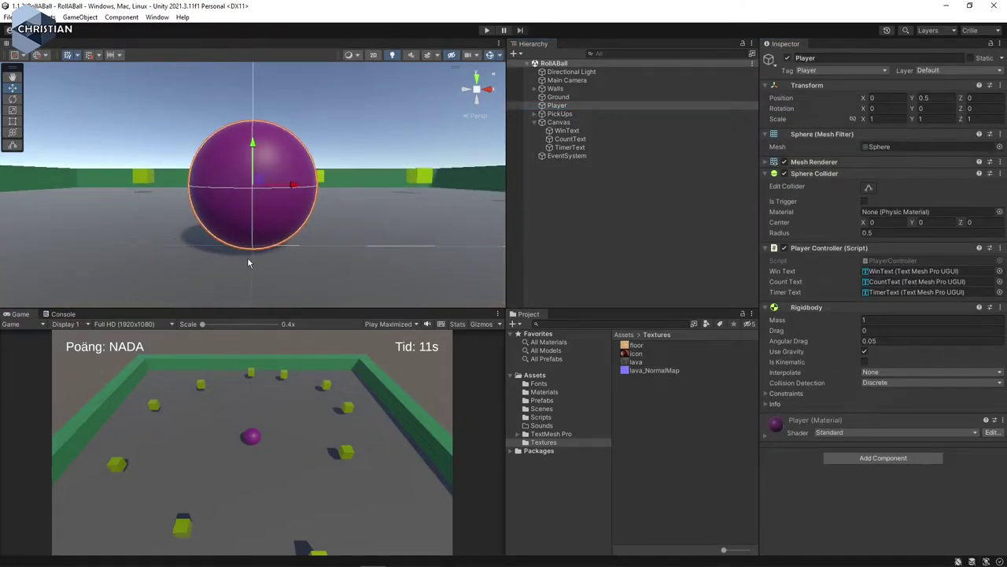
{"action": "left_click_drag", "start_coordinate": [281, 247], "coordinate": [269, 295], "text": "alt"}
{"action": "scroll", "coordinate": [292, 285], "scroll_direction": "down", "scroll_amount": 2}
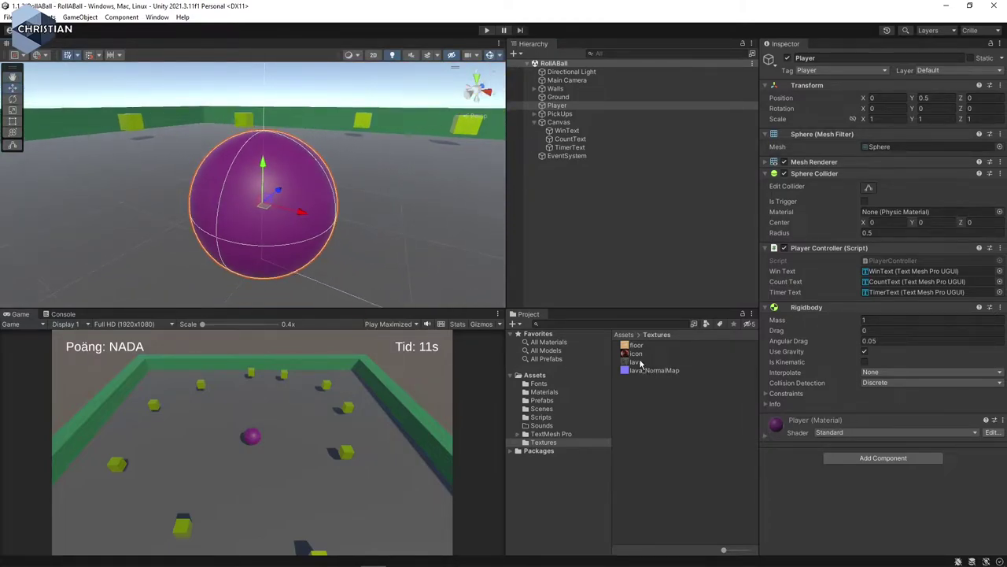
{"action": "left_click_drag", "start_coordinate": [638, 365], "coordinate": [295, 189]}
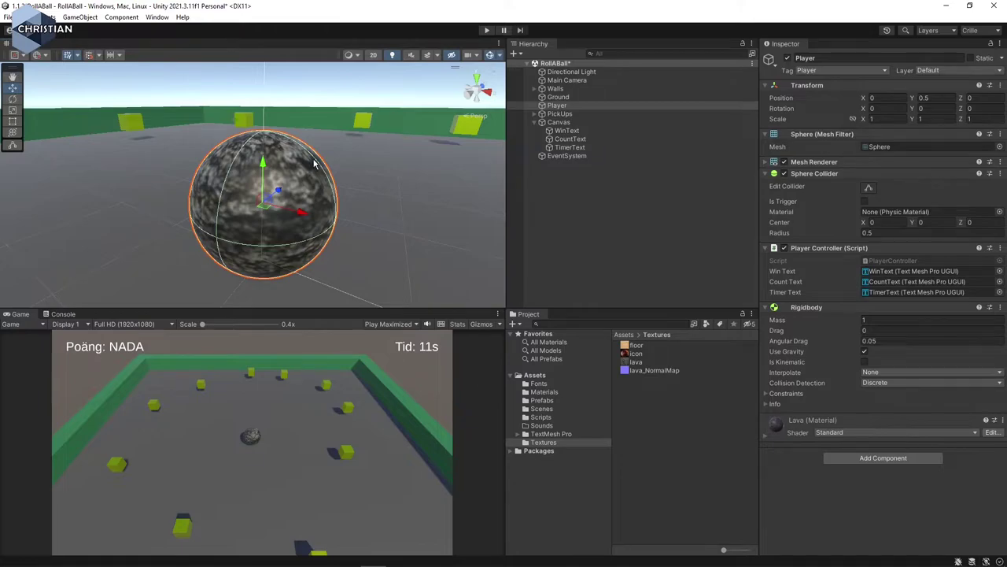
{"action": "left_click", "coordinate": [368, 119]}
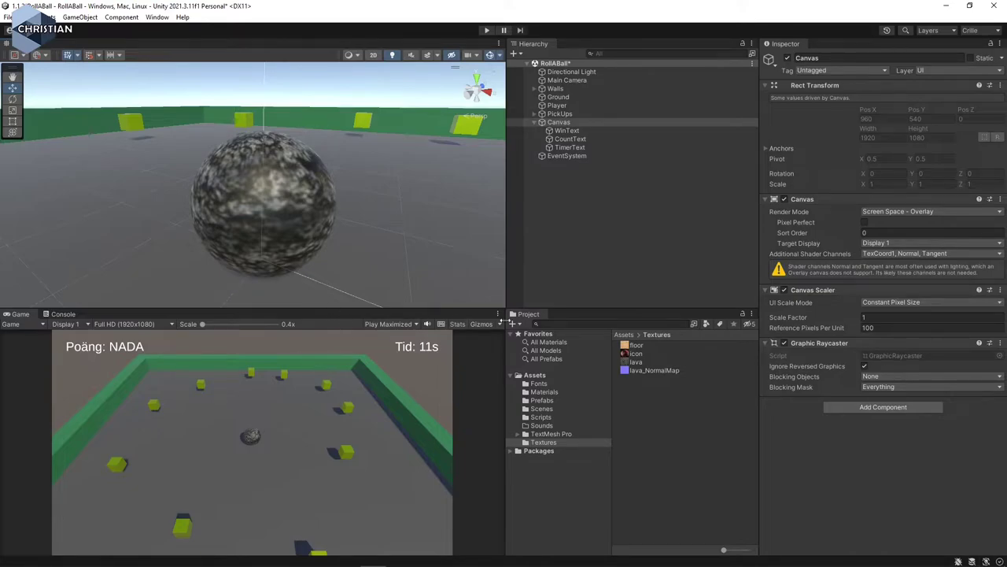
Delete the old purple Player material from the Materials folder.
{"action": "left_click", "coordinate": [555, 392]}
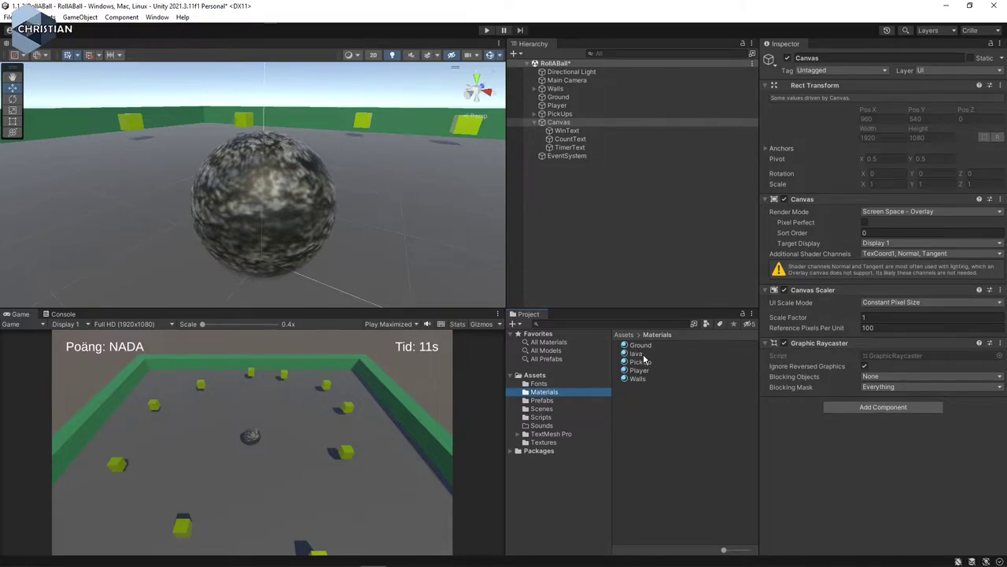
{"action": "left_click", "coordinate": [636, 354]}
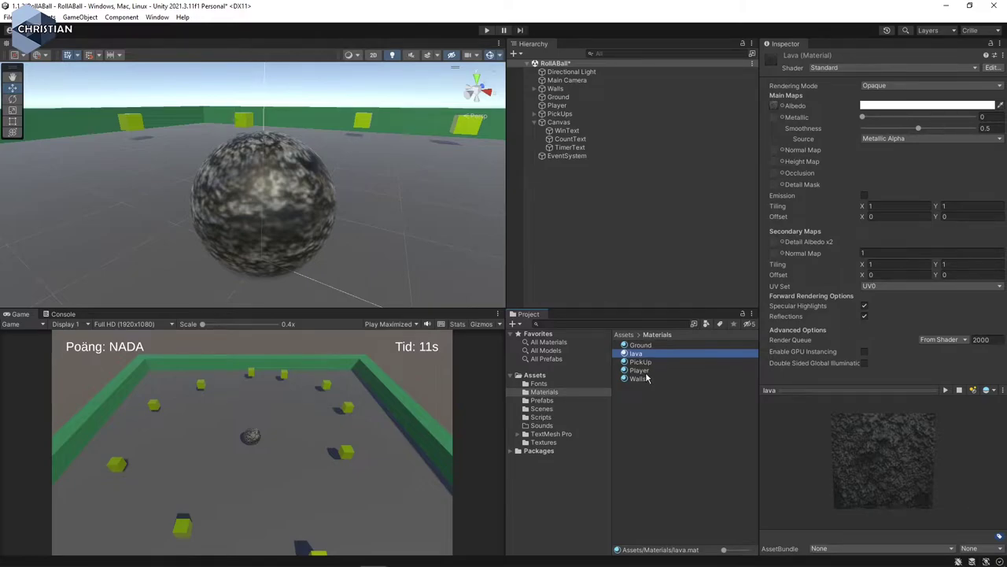
{"action": "left_click", "coordinate": [646, 372]}
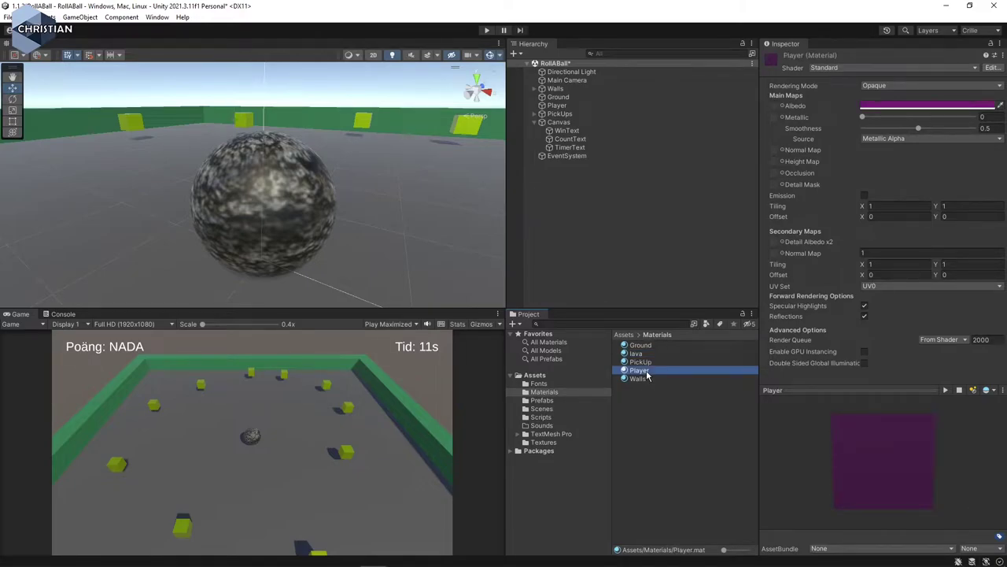
{"action": "key", "text": "Delete"}
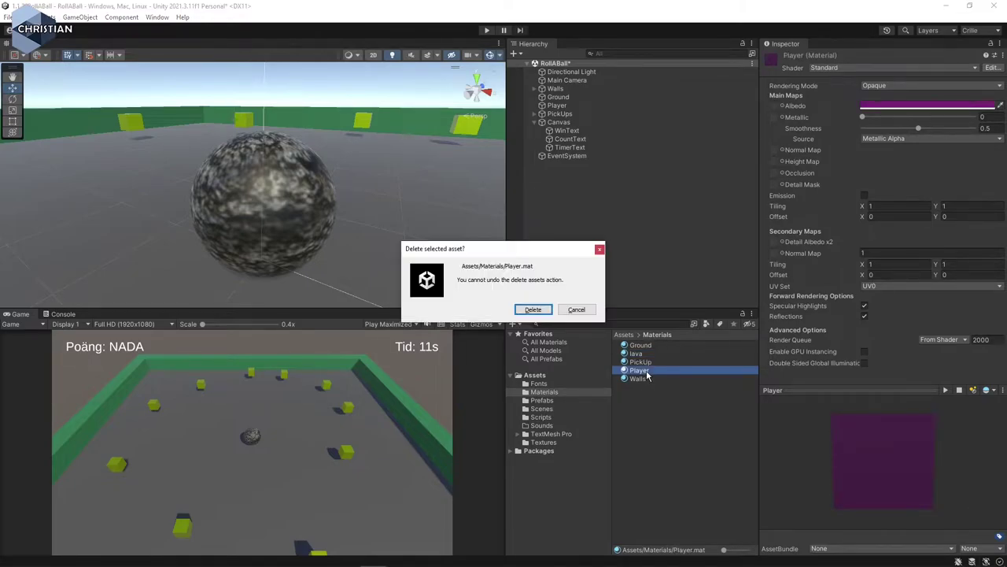
{"action": "left_click", "coordinate": [539, 309]}
Rename the lava material as Player and assign the lava_NormalMap texture as its normal map.
{"action": "left_click", "coordinate": [642, 355]}
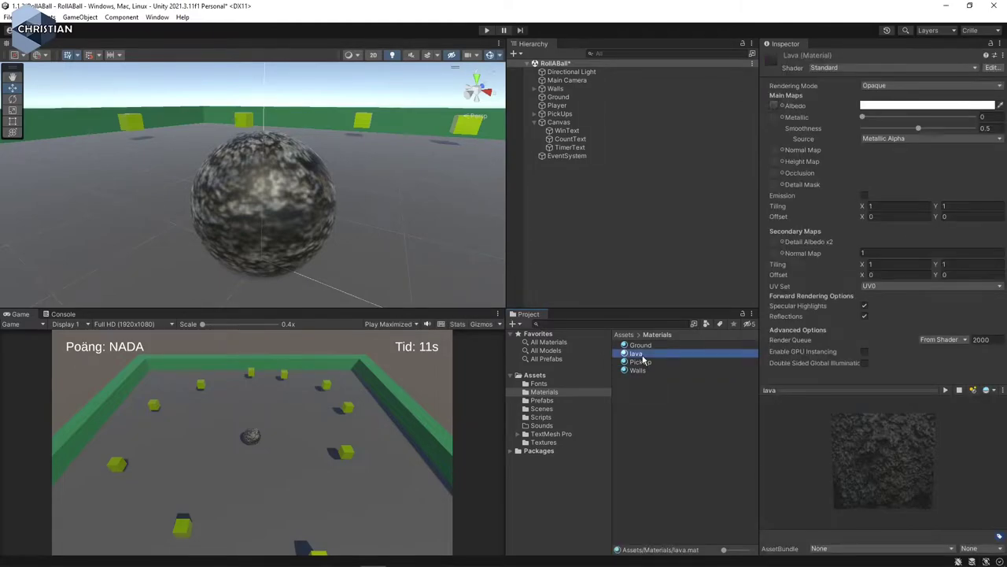
{"action": "left_click", "coordinate": [643, 355]}
{"action": "type", "text": "Player"}
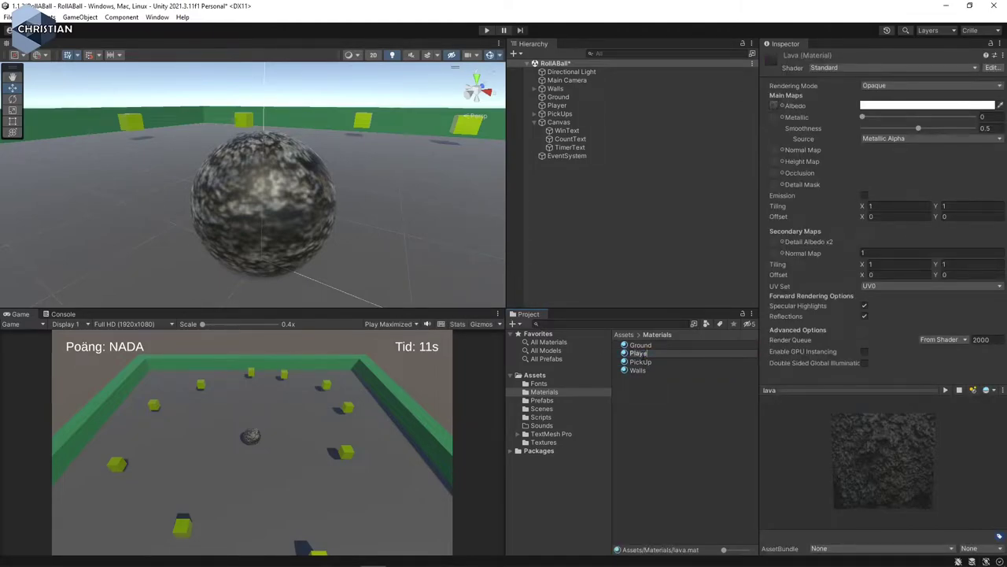
{"action": "key", "text": "Return"}
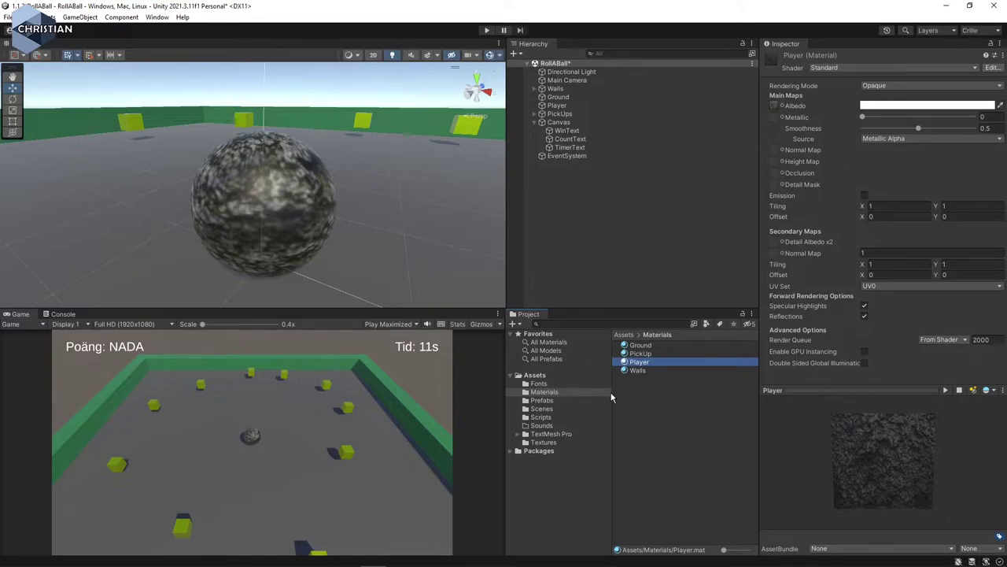
{"action": "left_click", "coordinate": [555, 442]}
{"action": "left_click_drag", "start_coordinate": [647, 369], "coordinate": [774, 151]}
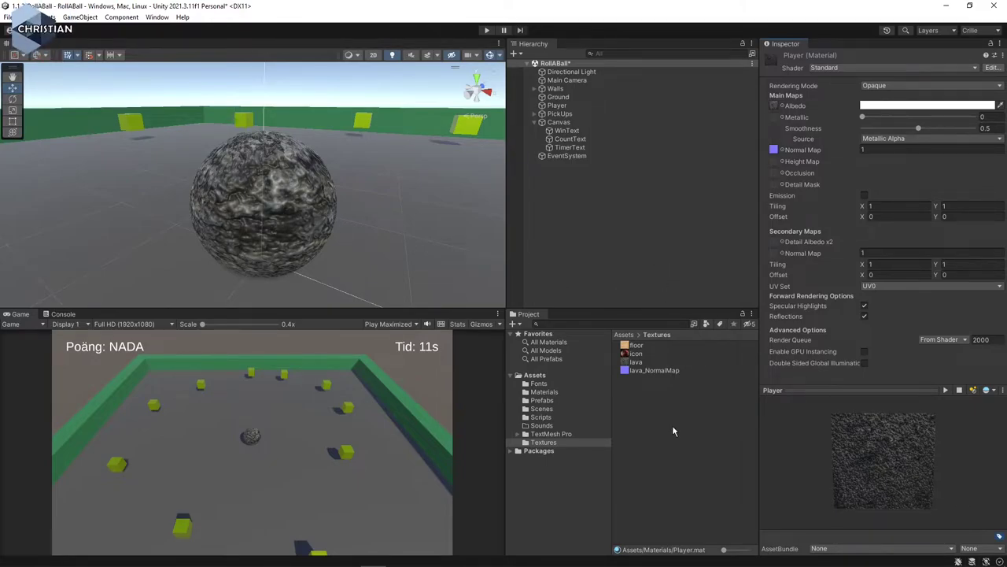
Apply the floor texture to the ground plane in the scene.
{"action": "scroll", "coordinate": [409, 234], "scroll_direction": "down", "scroll_amount": 5}
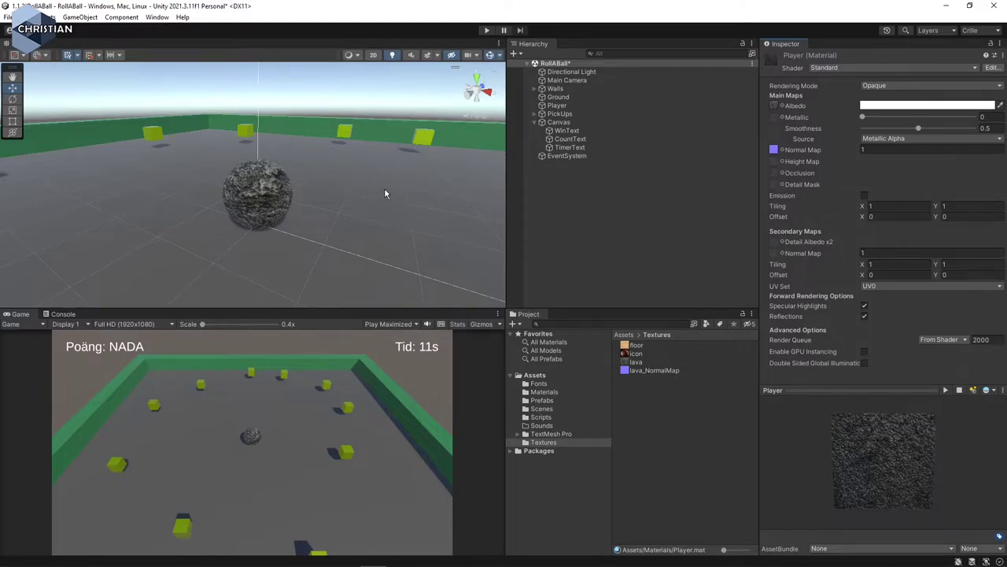
{"action": "scroll", "coordinate": [401, 219], "scroll_direction": "down", "scroll_amount": 2}
{"action": "scroll", "coordinate": [417, 233], "scroll_direction": "down", "scroll_amount": 2}
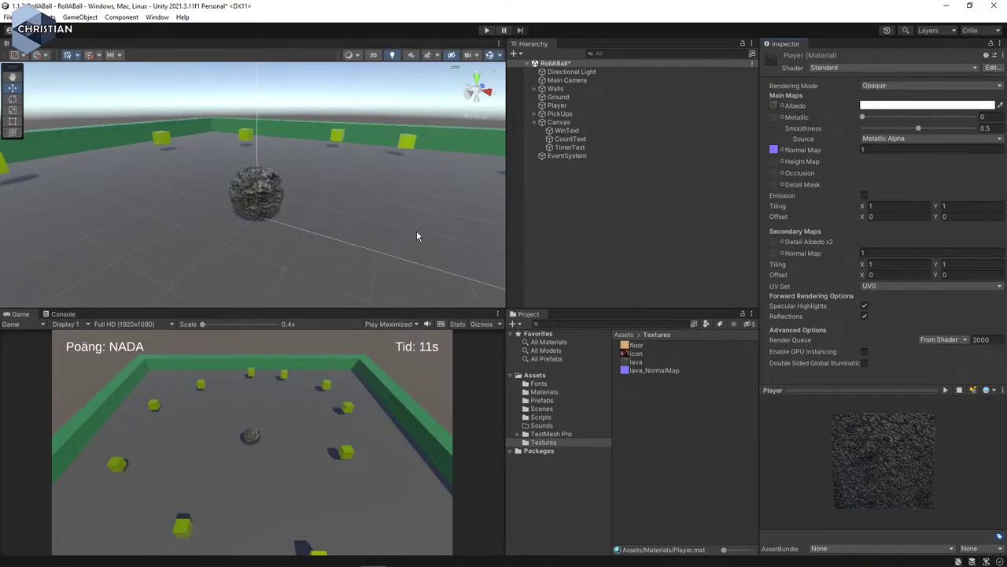
{"action": "left_click_drag", "start_coordinate": [635, 346], "coordinate": [387, 280]}
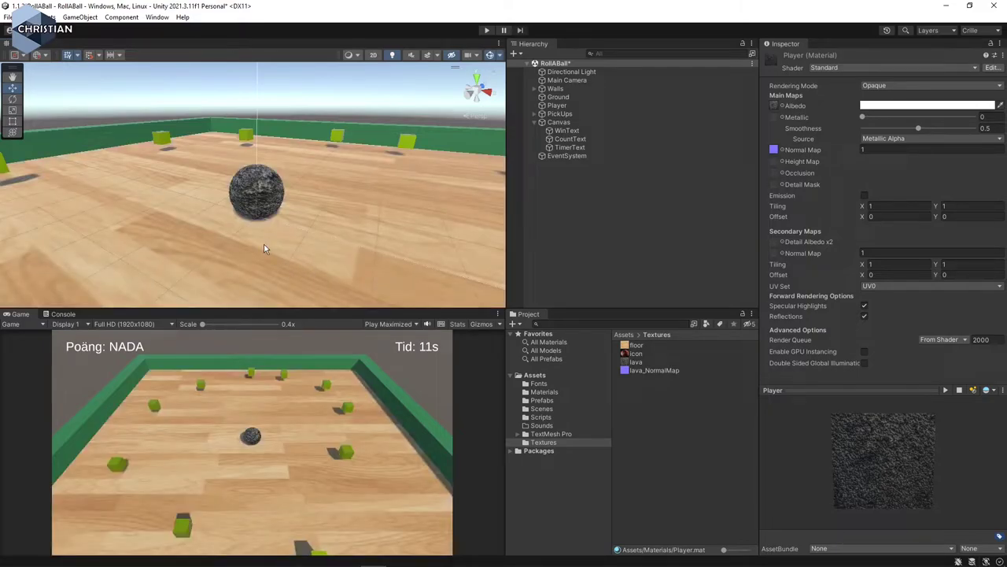
Delete the old grey Ground material from the Materials folder.
{"action": "left_click", "coordinate": [551, 393]}
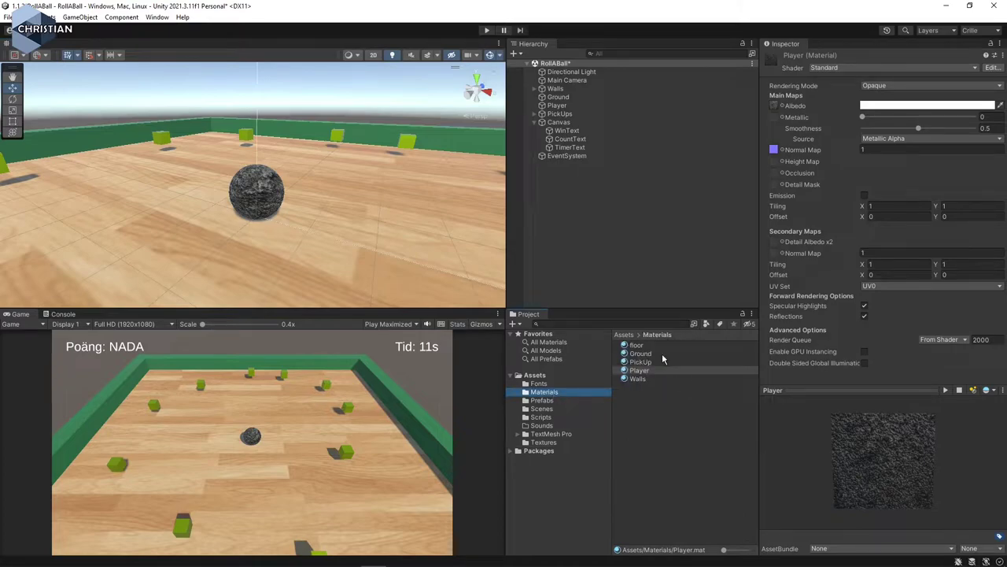
{"action": "left_click", "coordinate": [656, 355]}
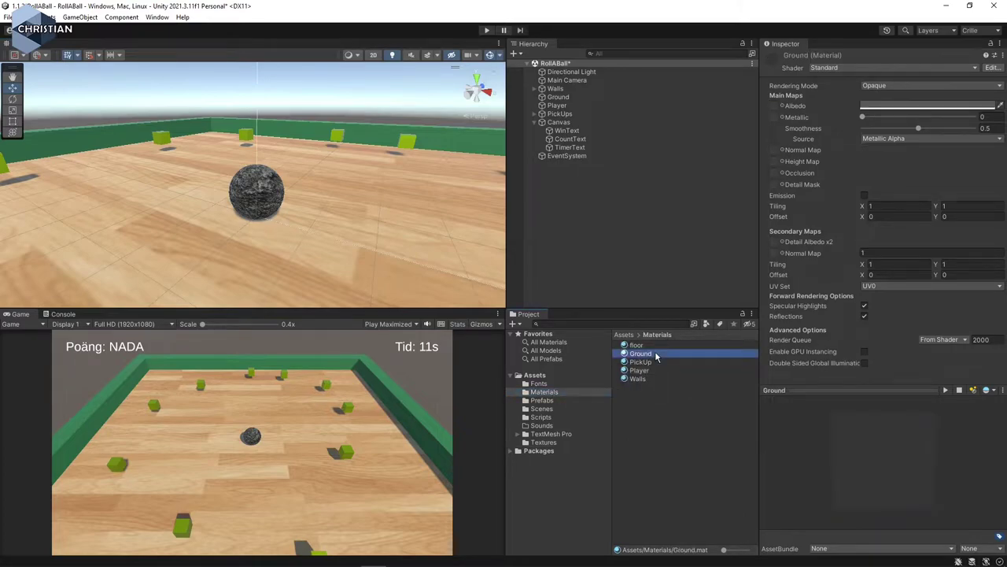
{"action": "key", "text": "Delete"}
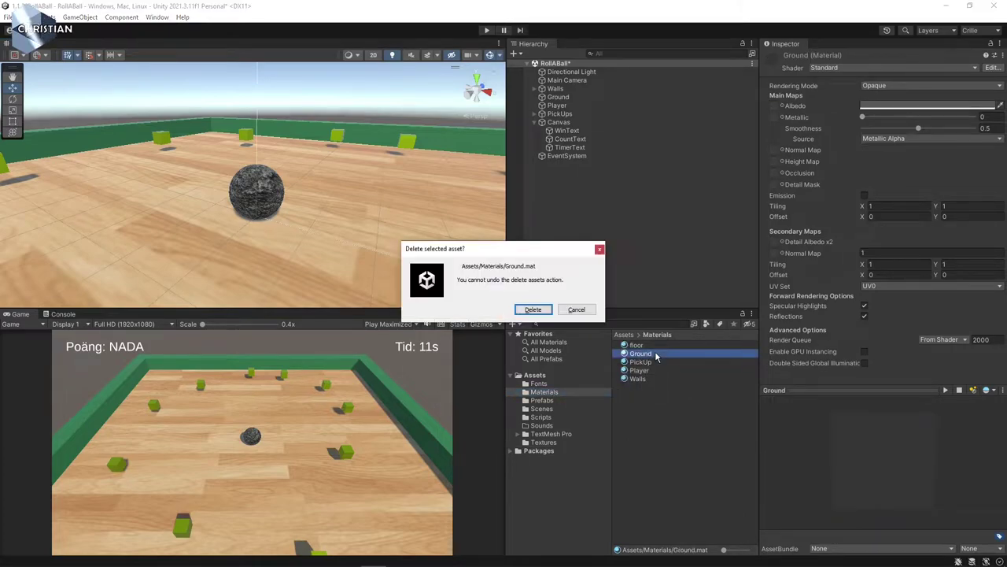
{"action": "key", "text": "Return"}
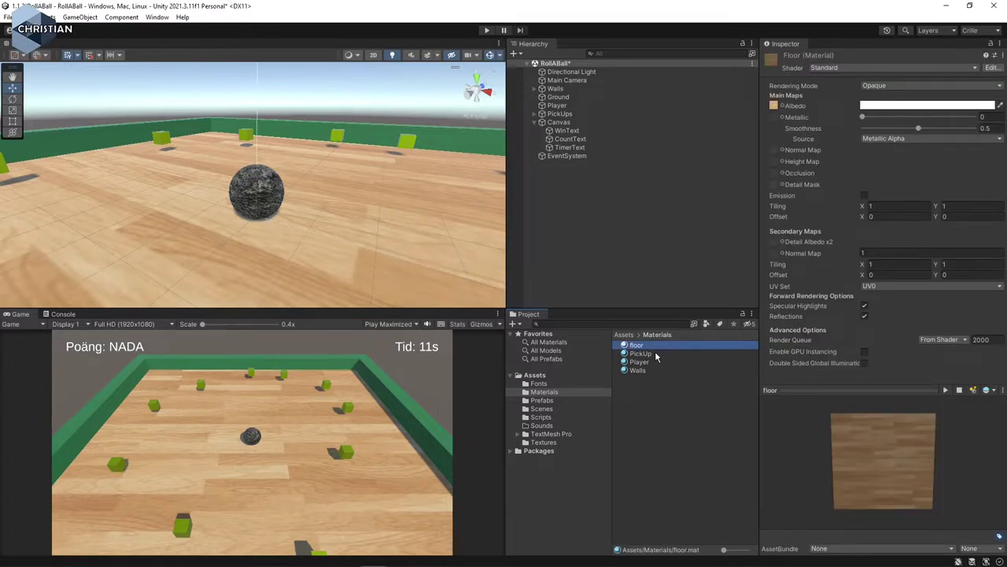
Rename the floor material in the Materials folder as Ground.
{"action": "key", "text": "F2"}
{"action": "type", "text": "Groun"}
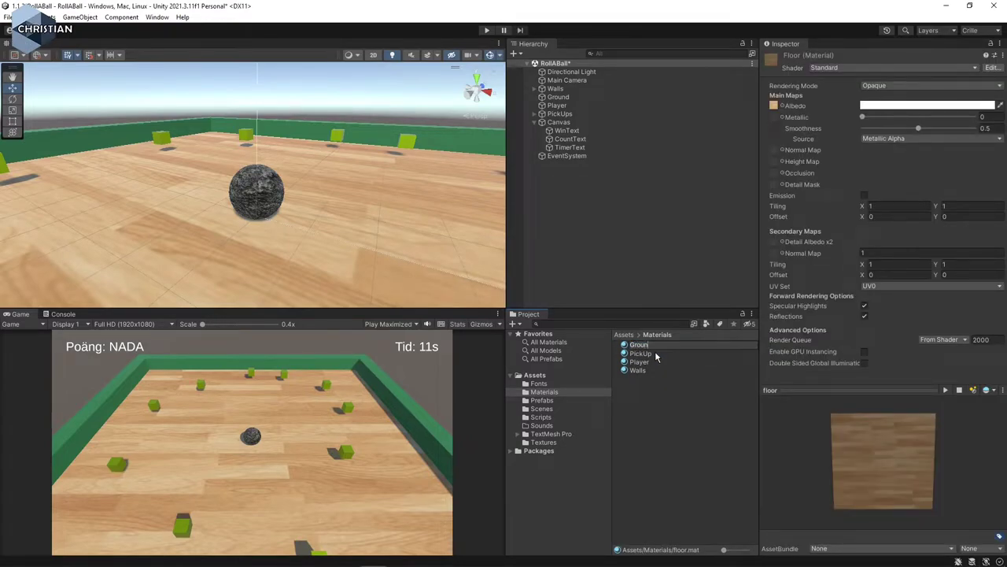
{"action": "type", "text": "d"}
{"action": "key", "text": "Return"}
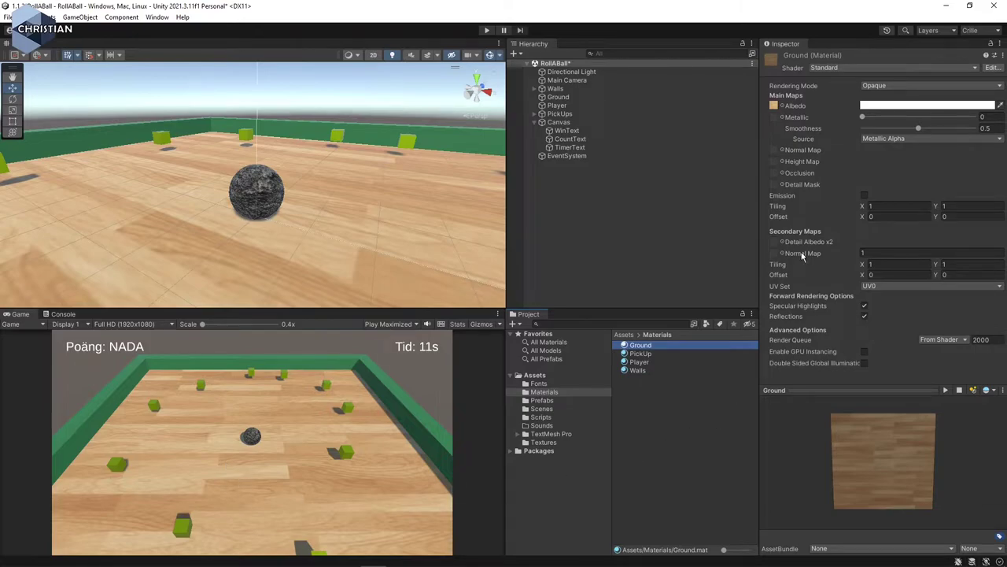
Try a 3 by 3 tiling on the Ground material's secondary maps and restore both values to 1.
{"action": "left_click", "coordinate": [897, 265]}
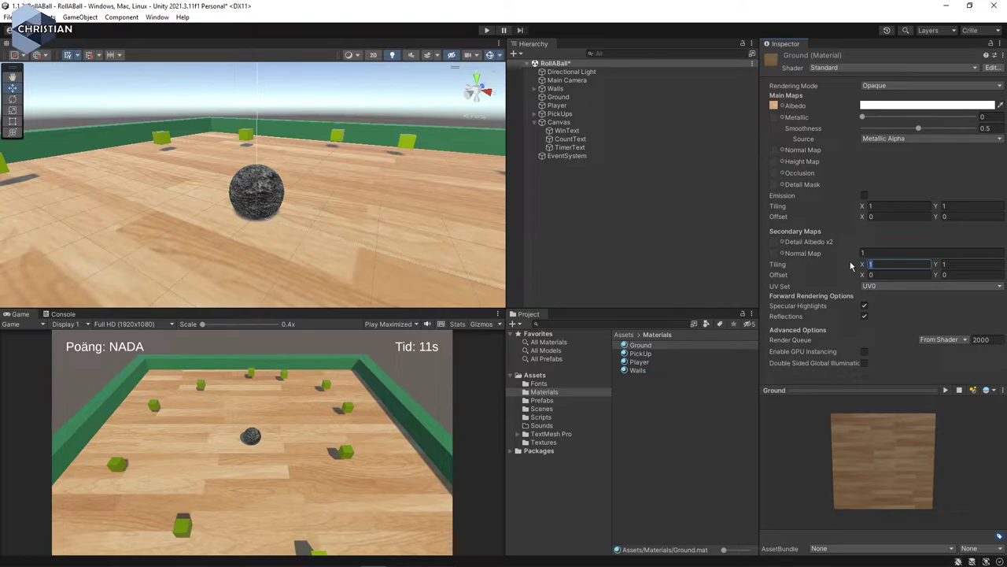
{"action": "type", "text": "3"}
{"action": "key", "text": "Tab"}
{"action": "type", "text": "3"}
{"action": "key", "text": "Tab"}
{"action": "left_click", "coordinate": [877, 266]}
{"action": "type", "text": "1"}
{"action": "key", "text": "Tab"}
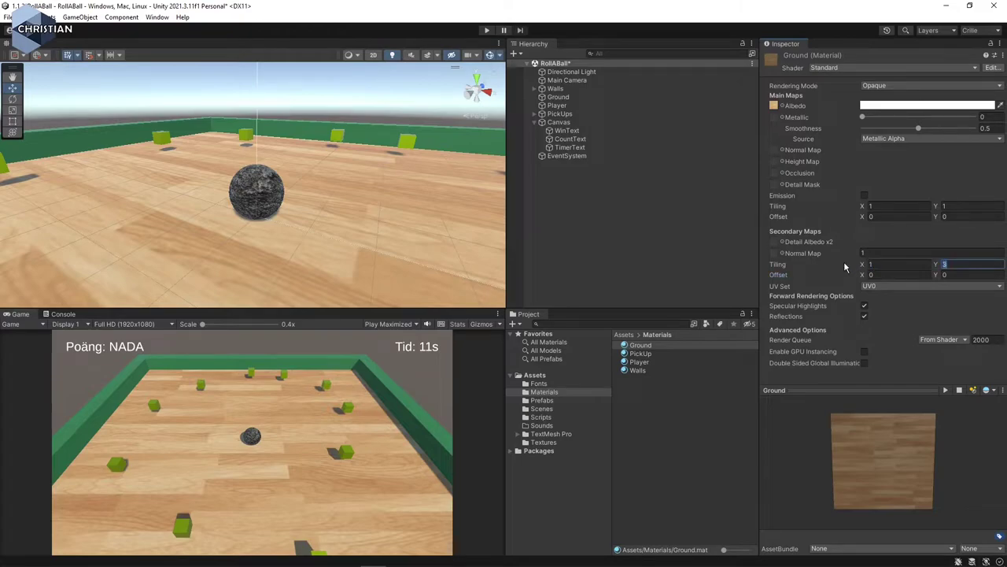
{"action": "type", "text": "1"}
{"action": "key", "text": "Return"}
Set the Ground material's main maps tiling to X 3 and Y 3 and deselect the material.
{"action": "type", "text": "3"}
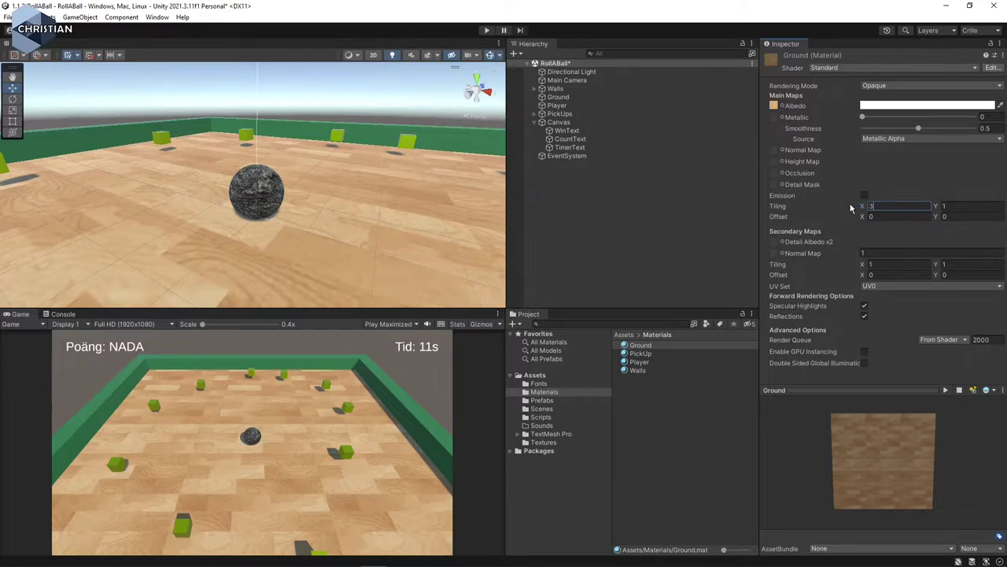
{"action": "key", "text": "Tab"}
{"action": "type", "text": "3"}
{"action": "key", "text": "Return"}
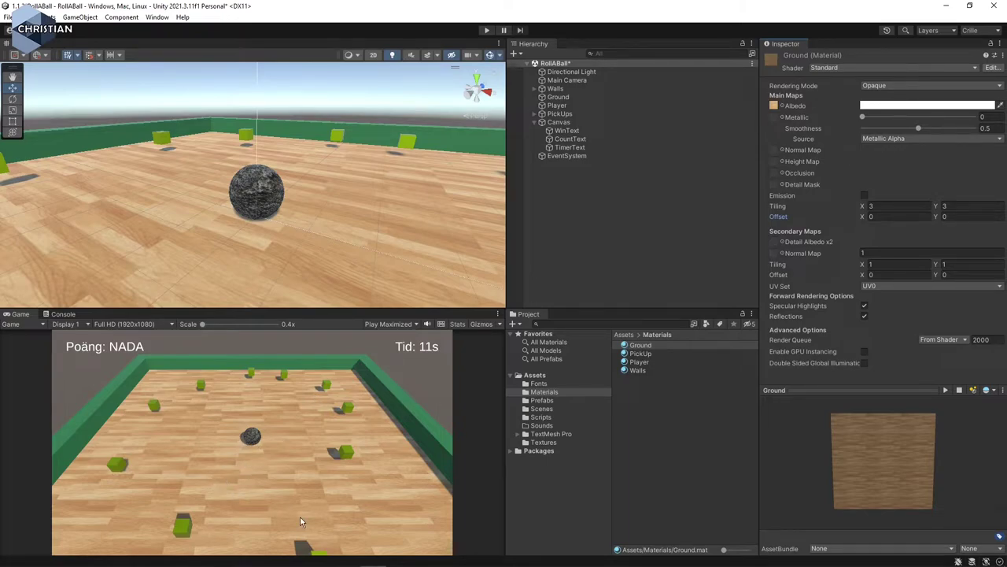
{"action": "left_click", "coordinate": [706, 236]}
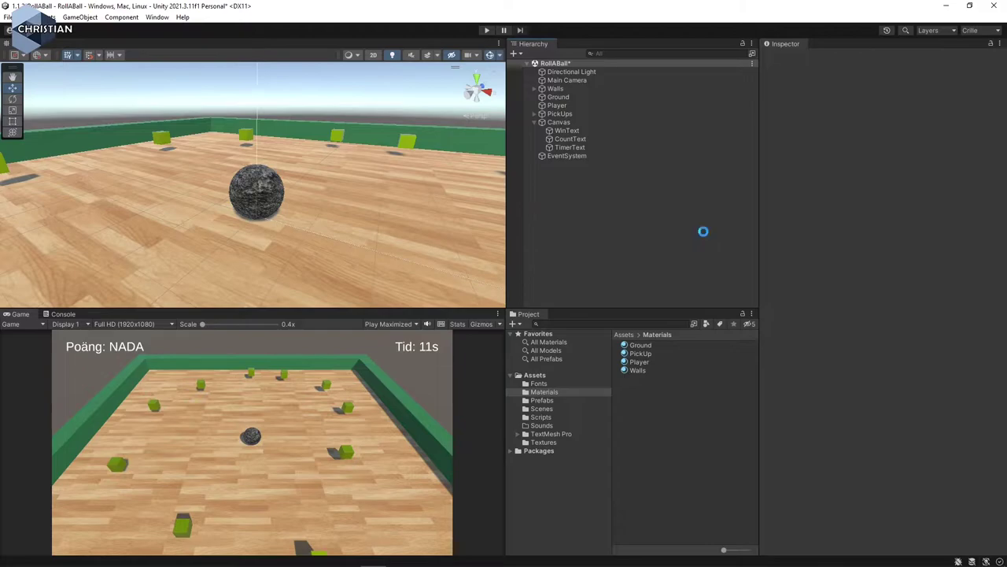
Play-test the game by rolling the textured ball around the arena to collect pickups, and stop play mode.
{"action": "left_click", "coordinate": [486, 30]}
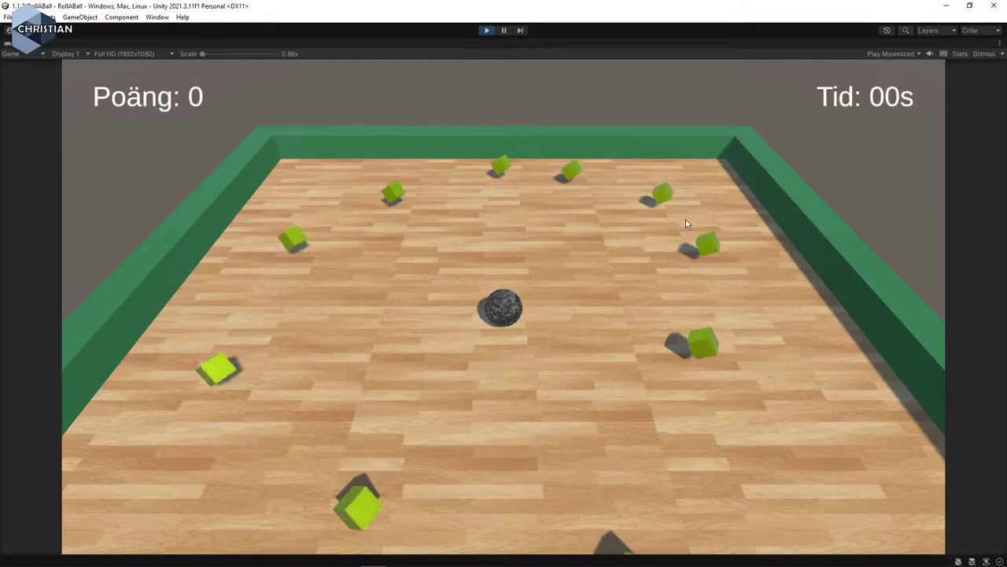
{"action": "key", "text": "Up"}
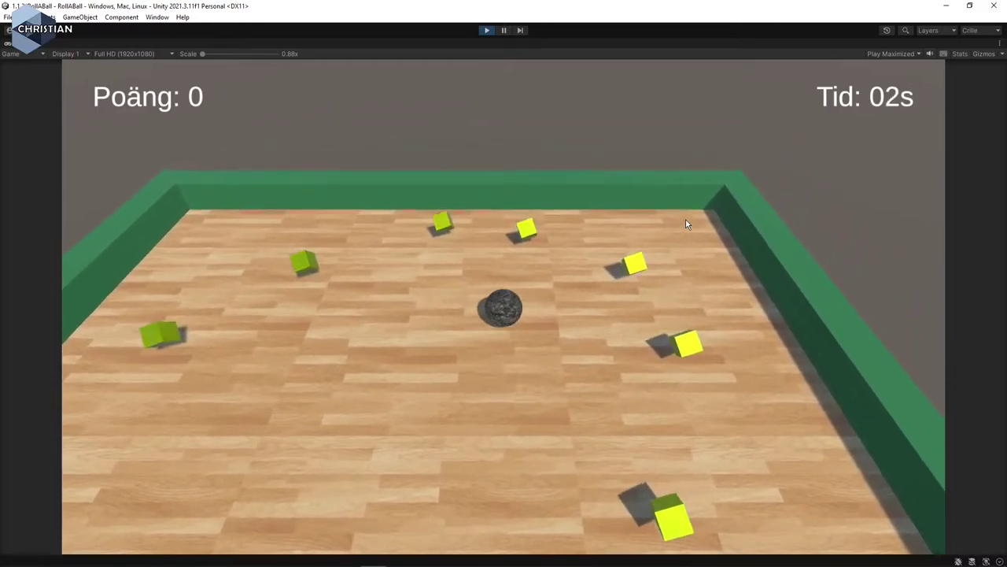
{"action": "key", "text": "Right"}
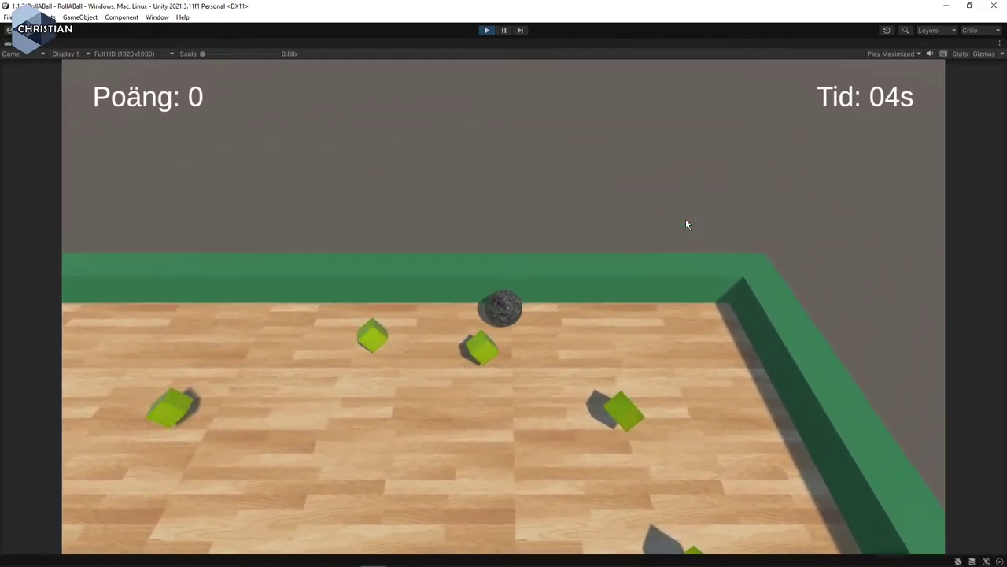
{"action": "key", "text": "Right"}
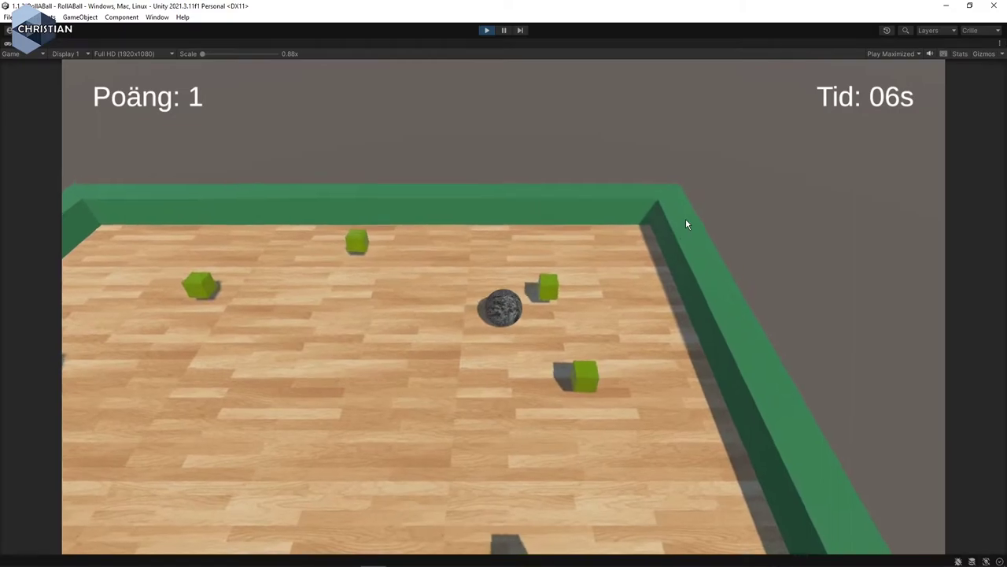
{"action": "key", "text": "Down"}
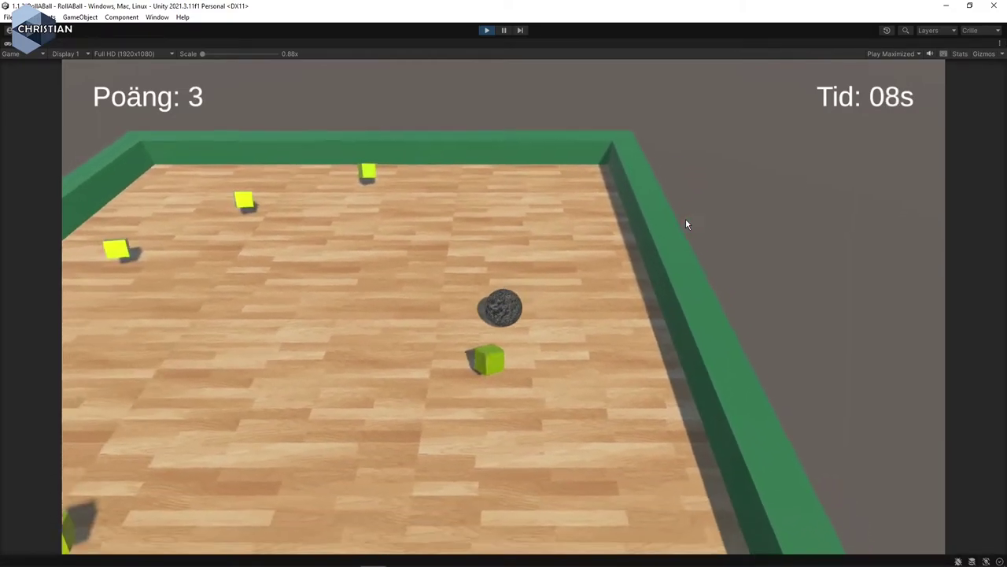
{"action": "key", "text": "Left"}
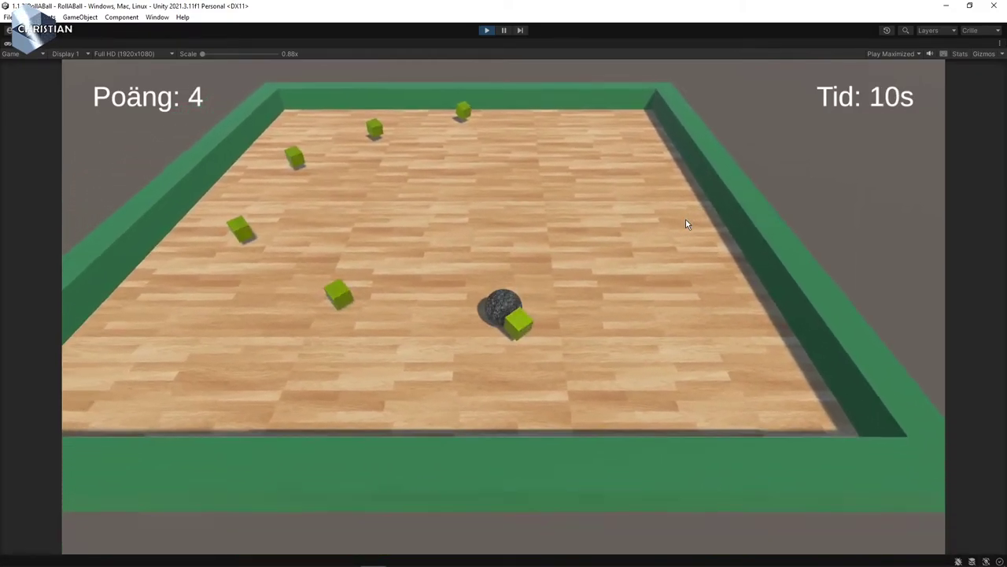
{"action": "key", "text": "Up"}
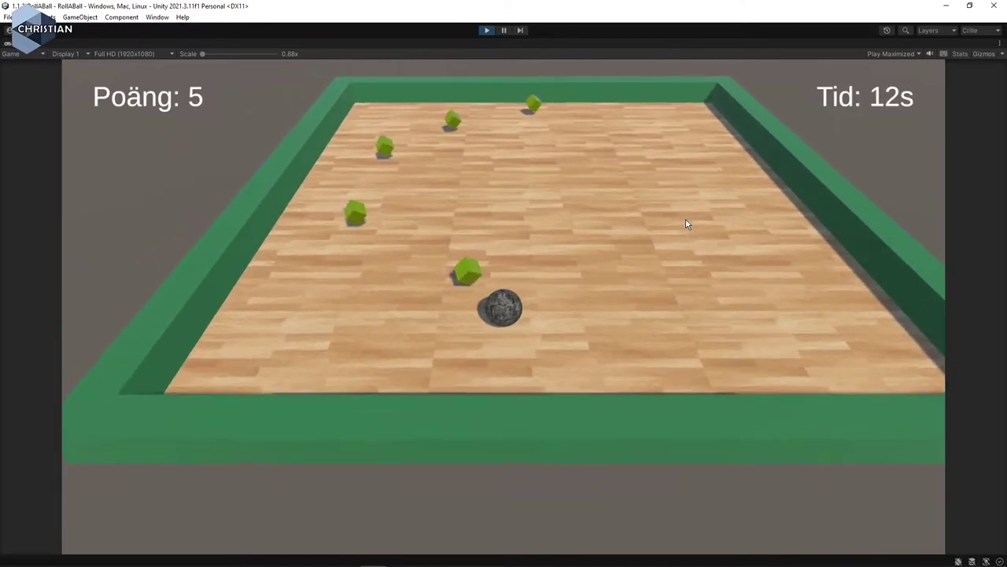
{"action": "key", "text": "Left"}
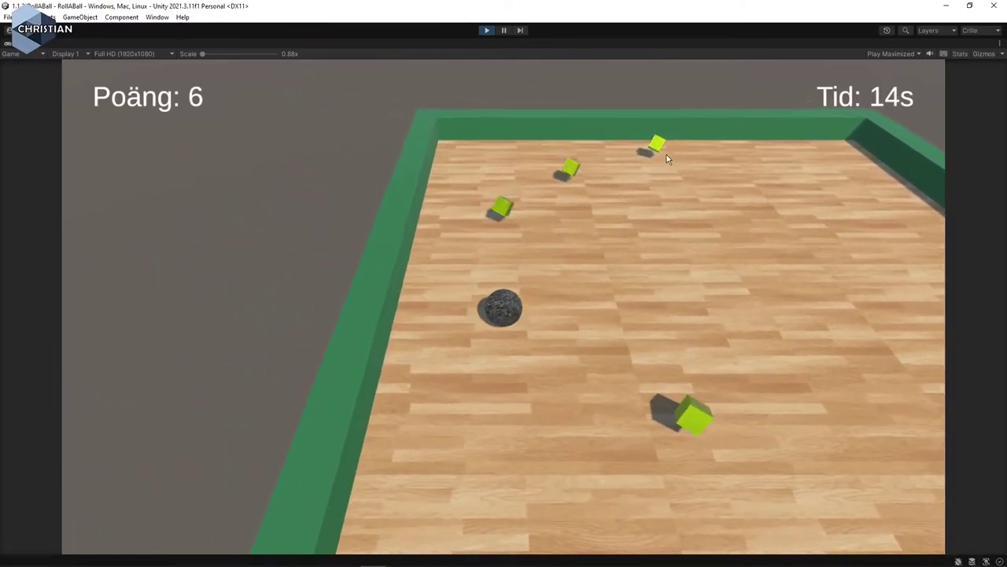
{"action": "left_click", "coordinate": [487, 30]}
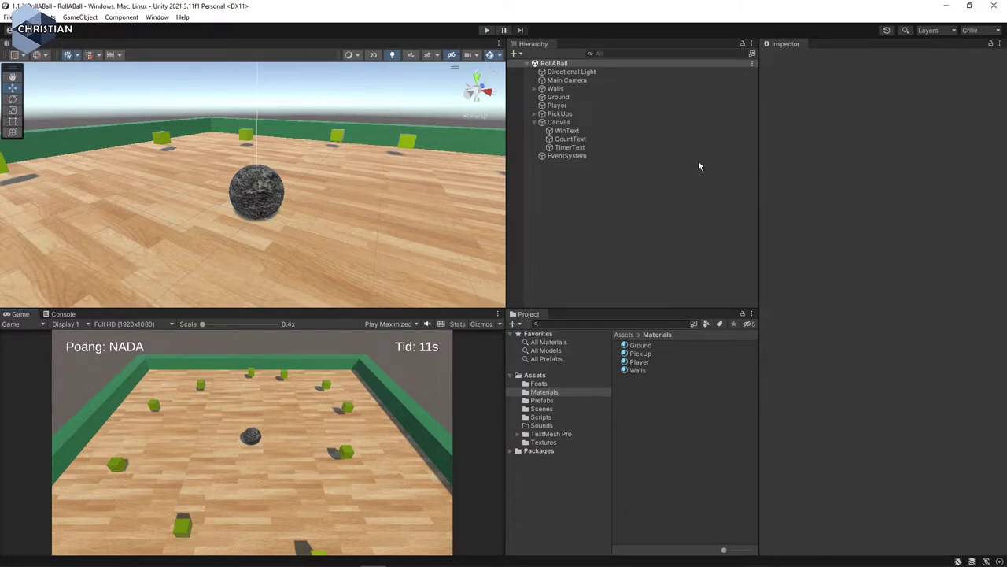
Try to assign the LuckiestGuy font from the Fonts folder directly as the TimerText's font asset.
{"action": "left_click", "coordinate": [593, 130]}
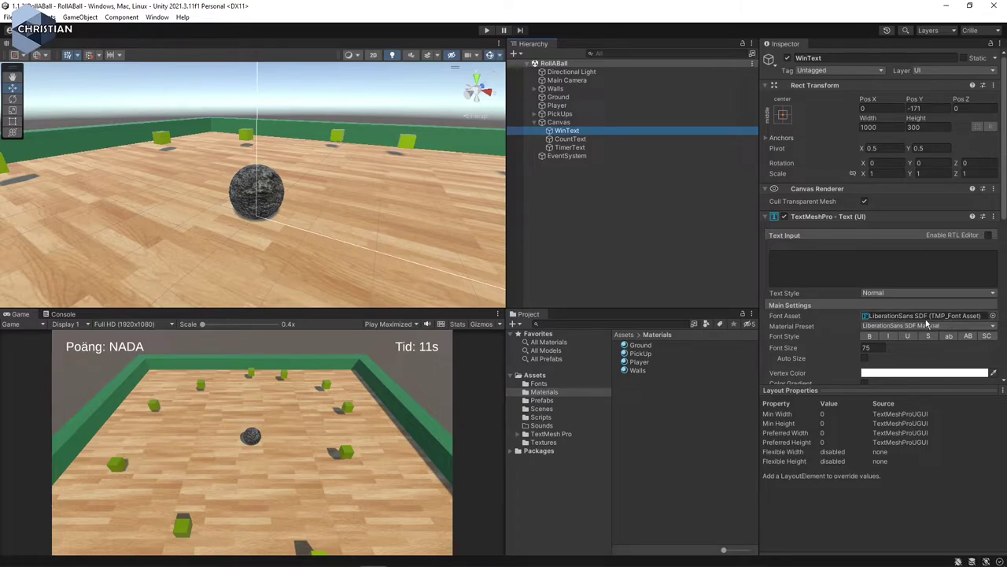
{"action": "left_click", "coordinate": [548, 259]}
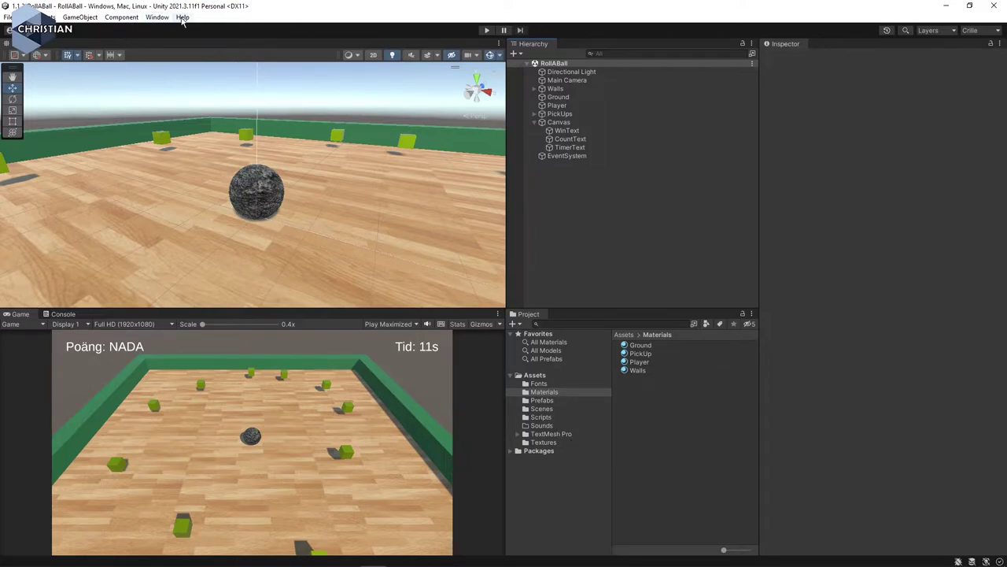
{"action": "left_click", "coordinate": [579, 147]}
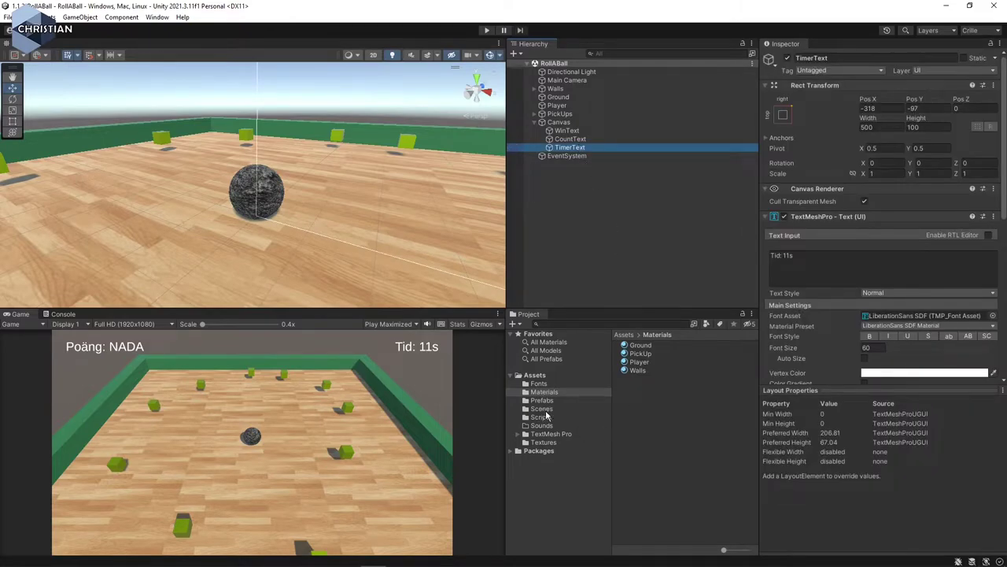
{"action": "left_click", "coordinate": [534, 384]}
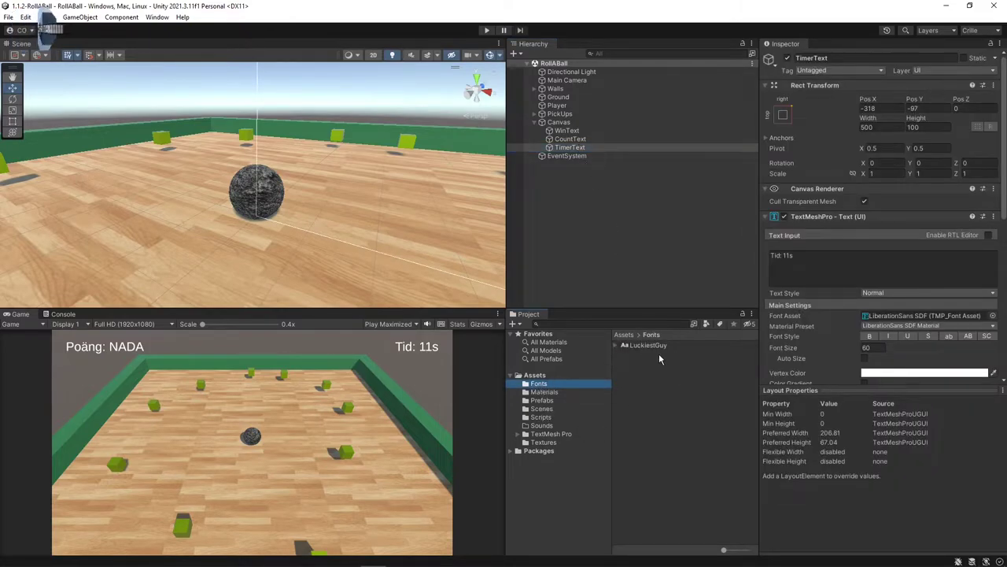
{"action": "left_click_drag", "start_coordinate": [645, 345], "coordinate": [944, 316]}
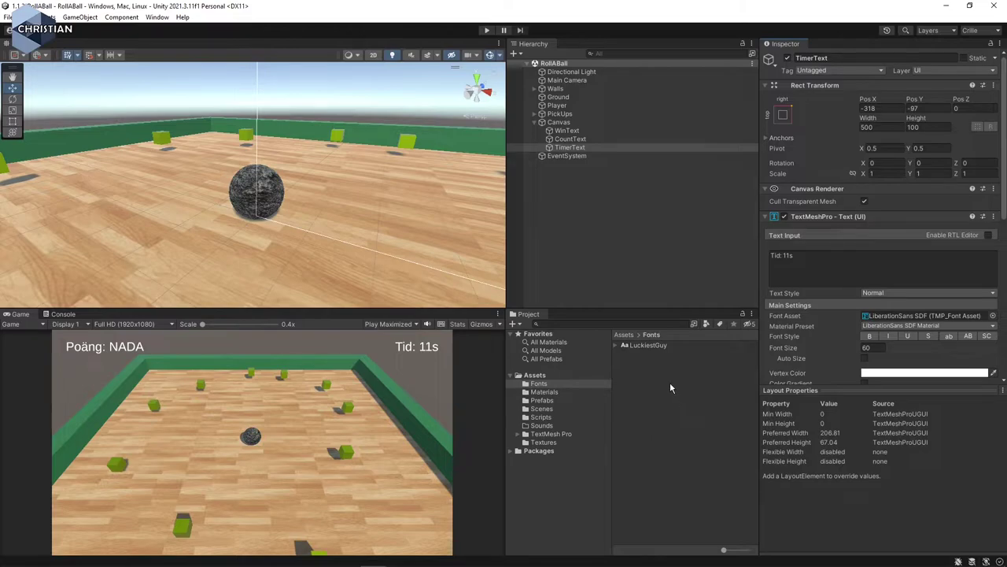
Open the TextMeshPro Font Asset Creator and move its window clear of the LuckiestGuy font file.
{"action": "left_click", "coordinate": [650, 345]}
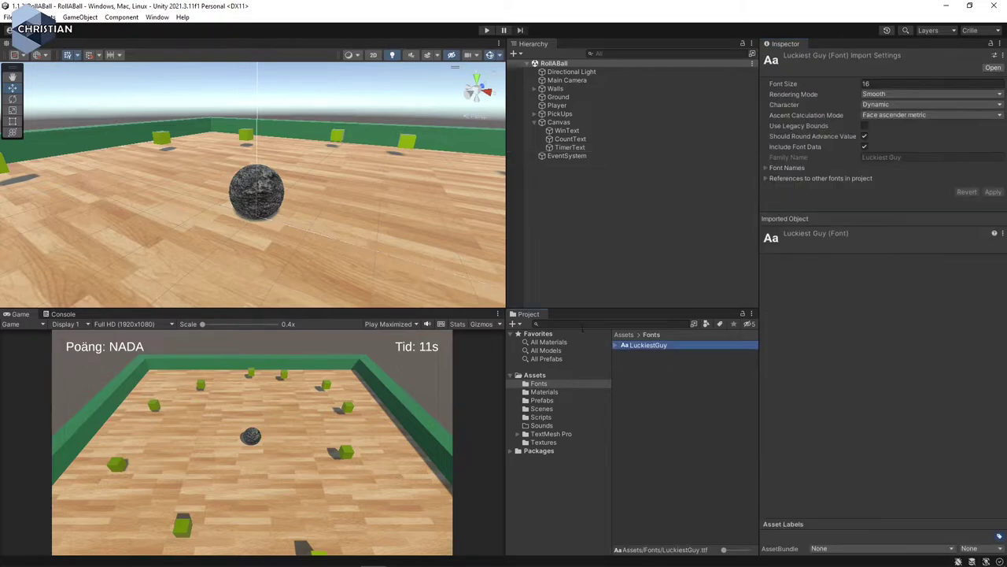
{"action": "left_click", "coordinate": [156, 17]}
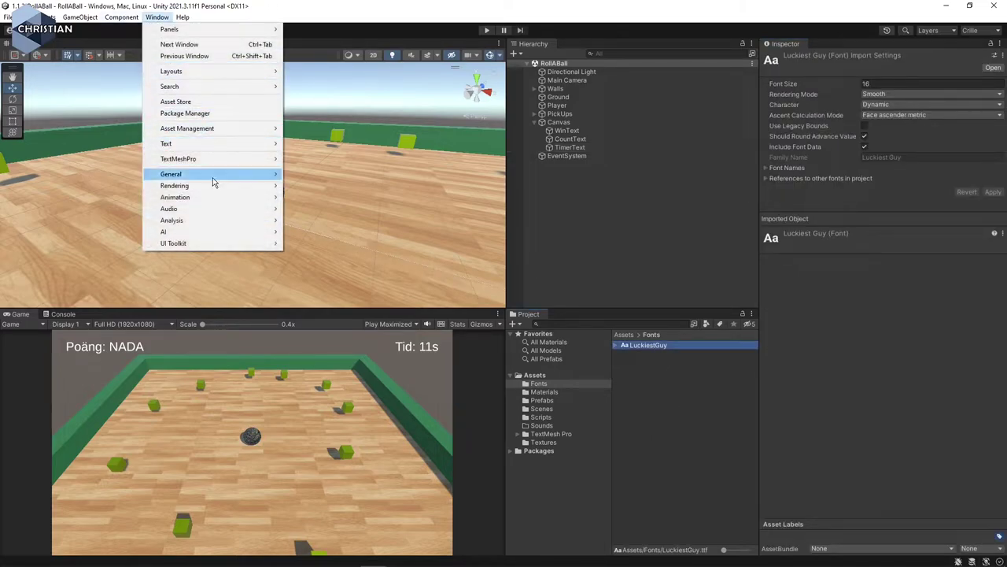
{"action": "mouse_move", "coordinate": [202, 160]}
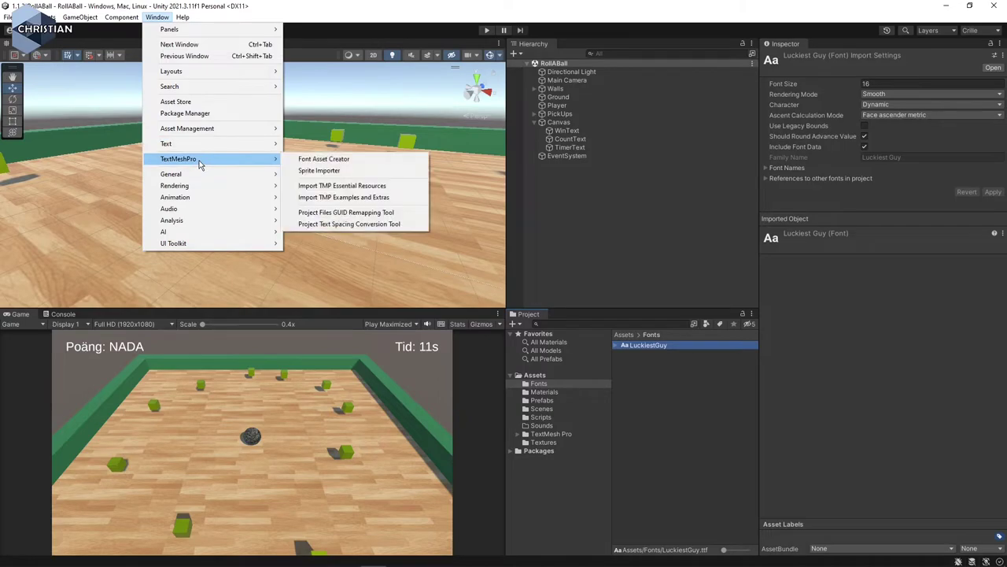
{"action": "left_click", "coordinate": [381, 162]}
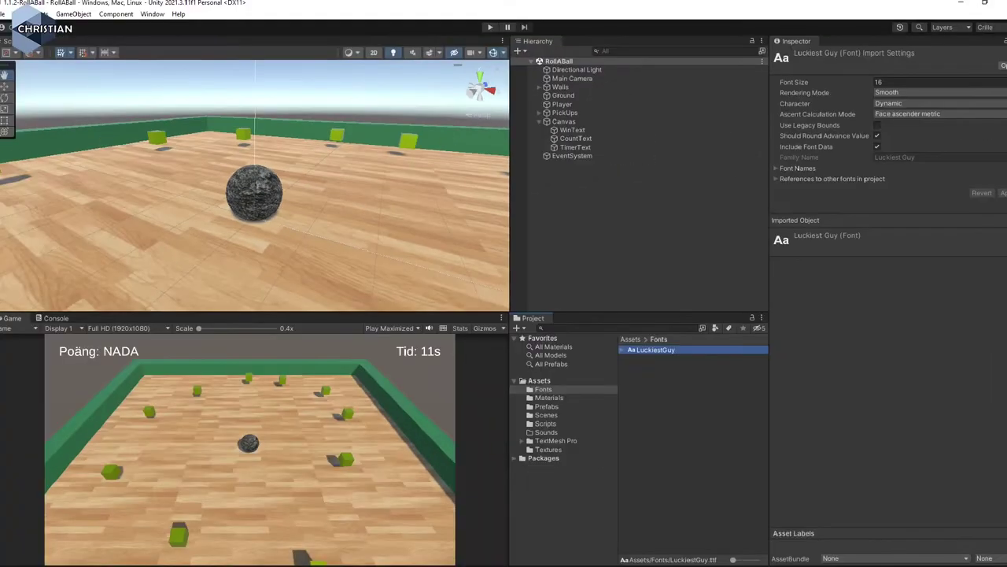
{"action": "left_click", "coordinate": [153, 13]}
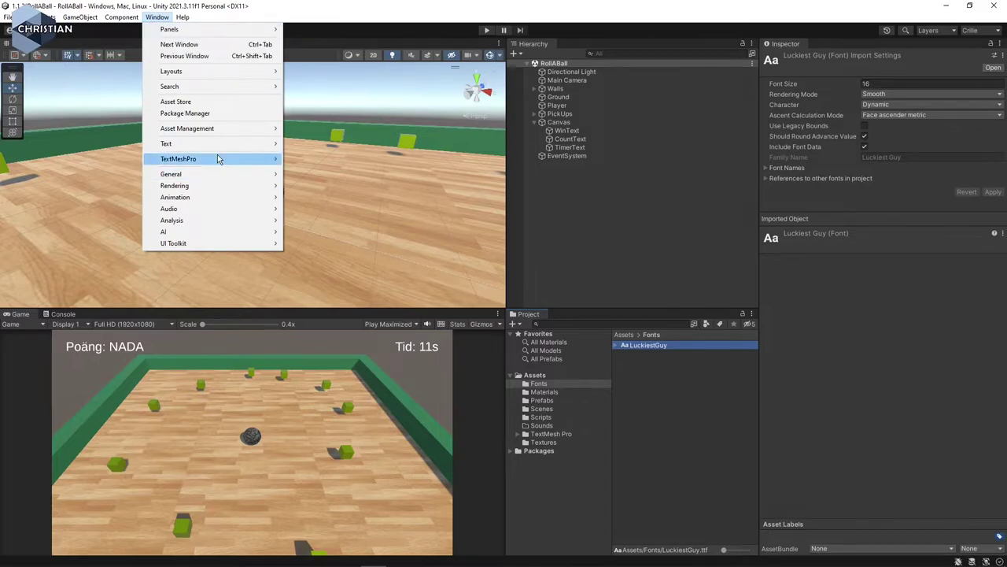
{"action": "mouse_move", "coordinate": [215, 161]}
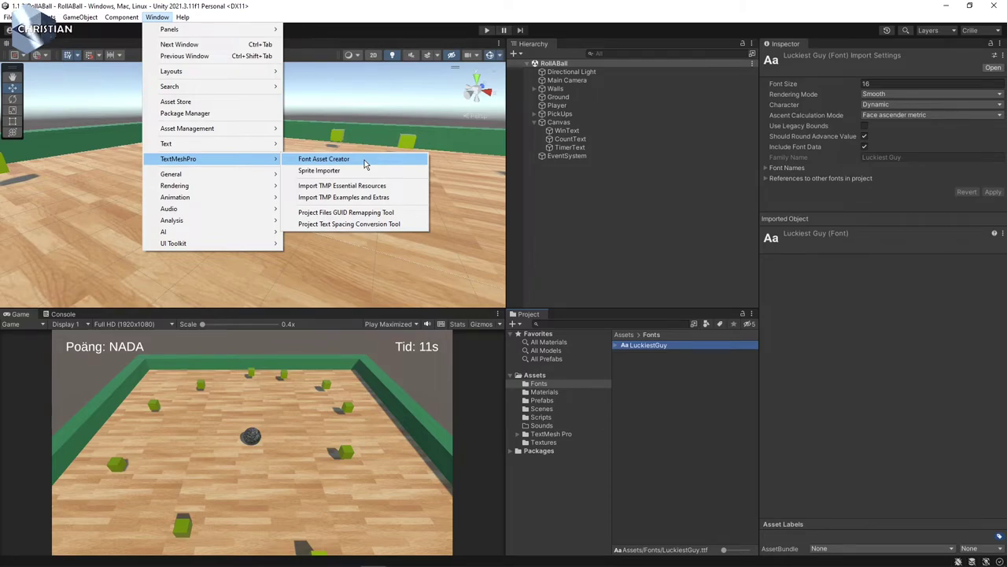
{"action": "left_click", "coordinate": [364, 164]}
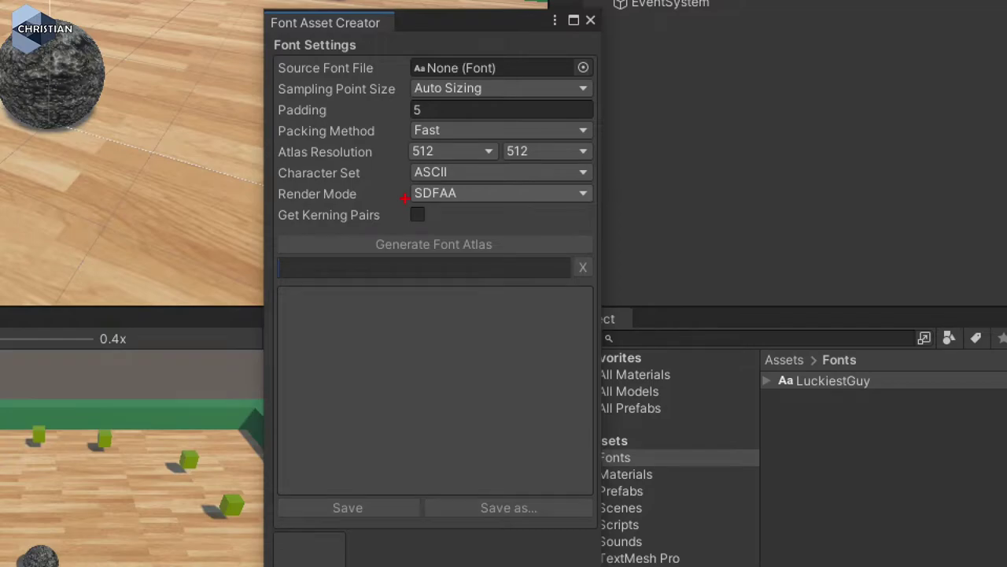
{"action": "left_click_drag", "start_coordinate": [432, 179], "coordinate": [449, 178]}
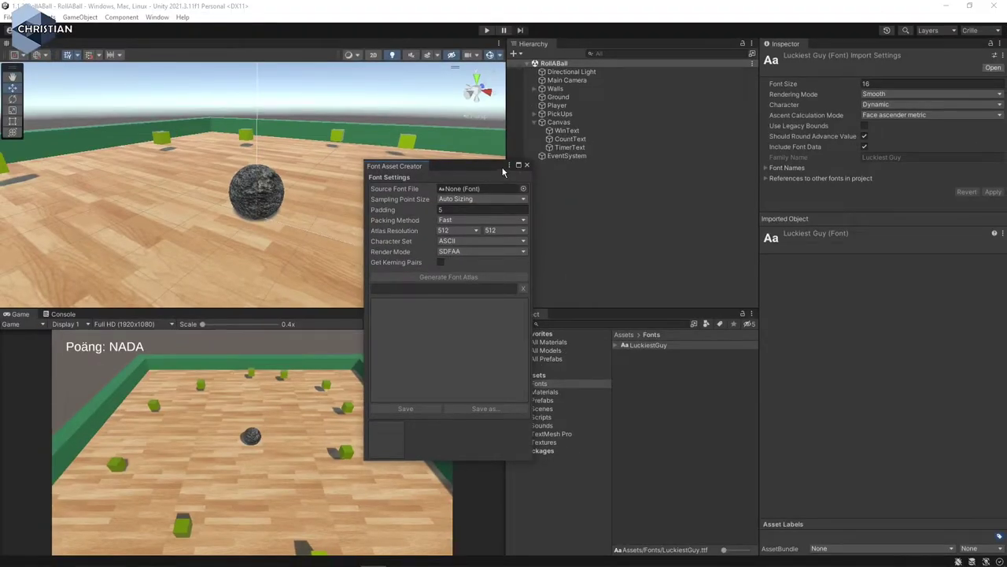
{"action": "left_click_drag", "start_coordinate": [492, 168], "coordinate": [478, 127]}
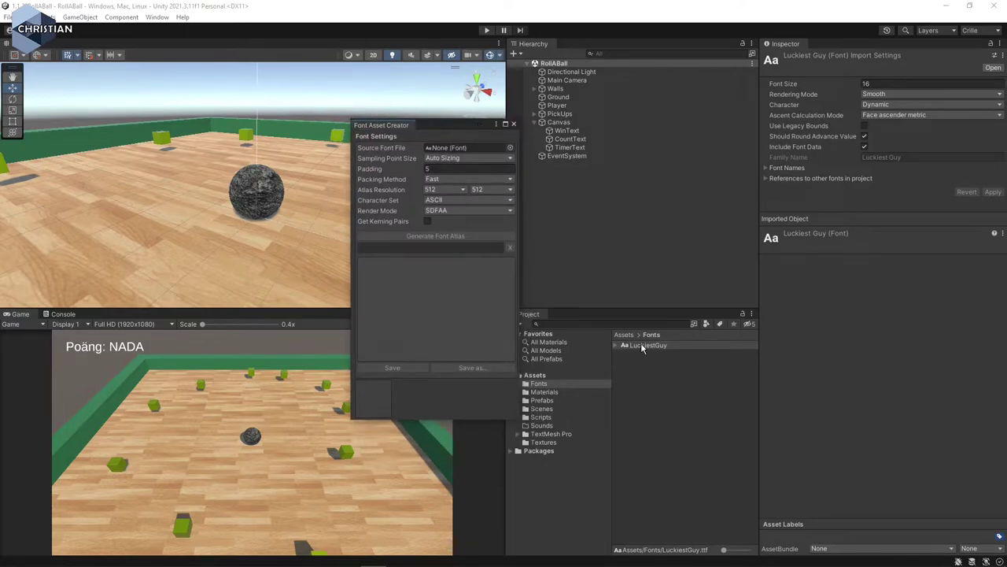
Set LuckiestGuy as the source font file and Extended ASCII as the character set.
{"action": "left_click_drag", "start_coordinate": [643, 347], "coordinate": [447, 153]}
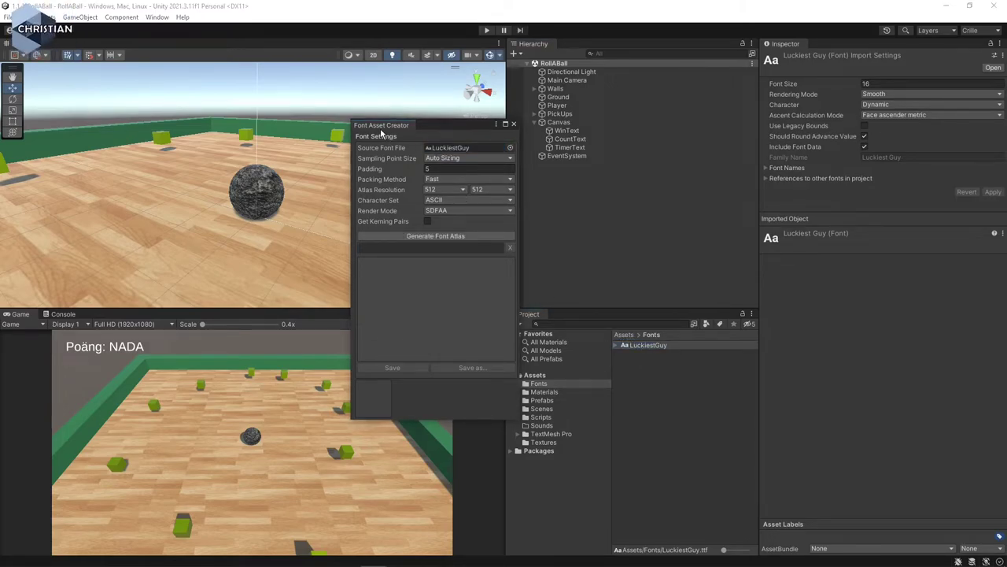
{"action": "left_click", "coordinate": [449, 201]}
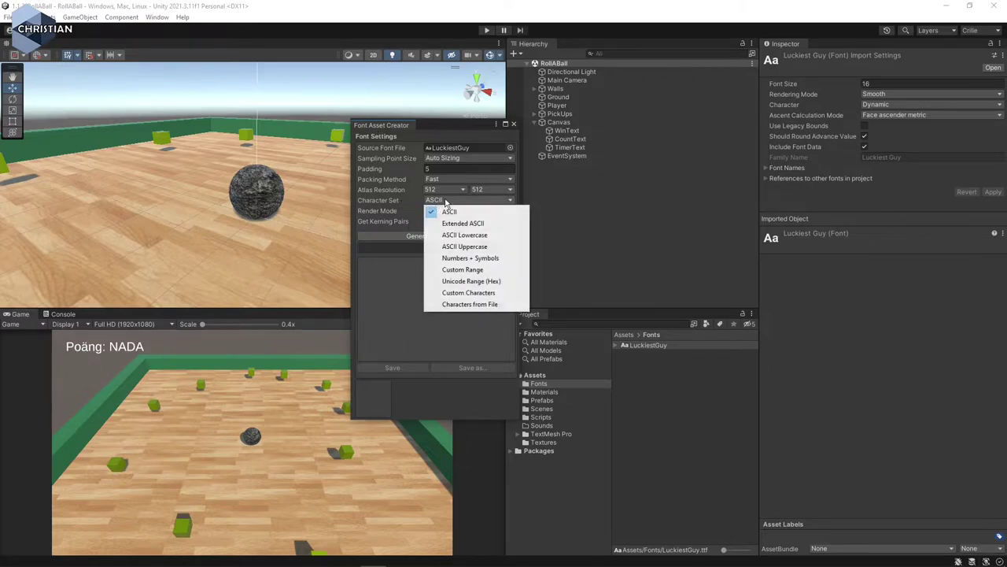
{"action": "left_click", "coordinate": [472, 225]}
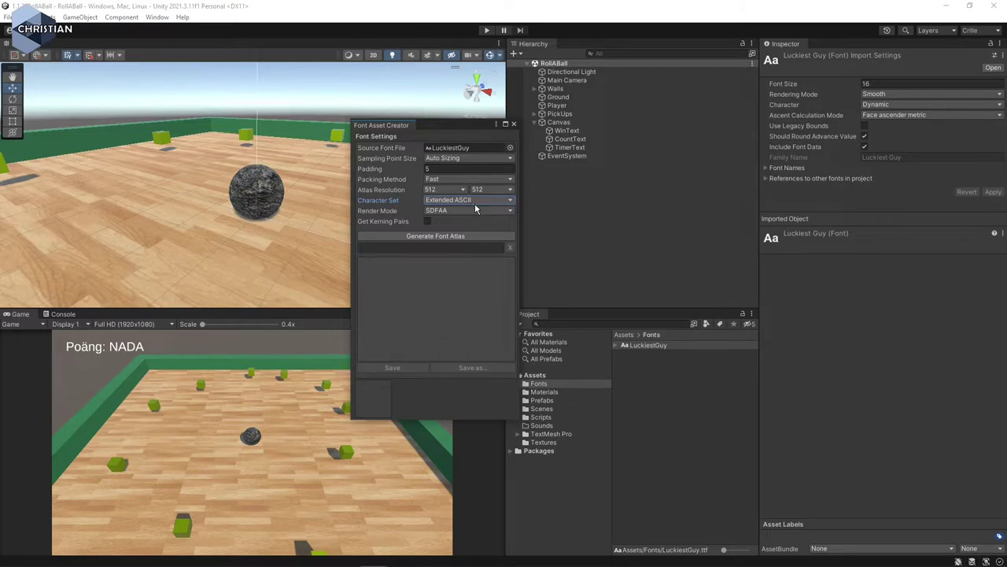
Generate the font atlas for LuckiestGuy and review the report of missing characters.
{"action": "left_click", "coordinate": [436, 236]}
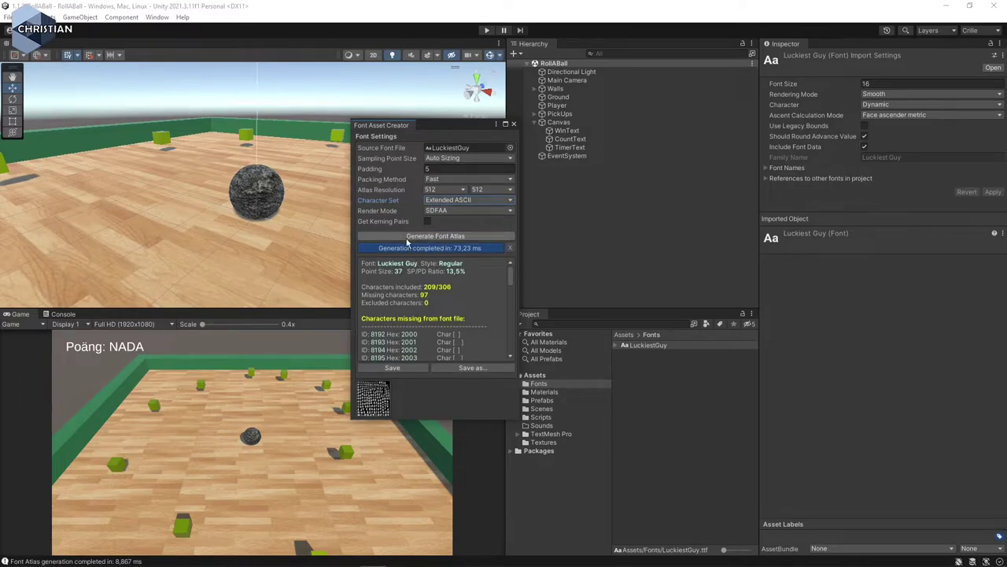
{"action": "scroll", "coordinate": [430, 311], "scroll_direction": "down", "scroll_amount": 2}
{"action": "scroll", "coordinate": [431, 311], "scroll_direction": "down", "scroll_amount": 5}
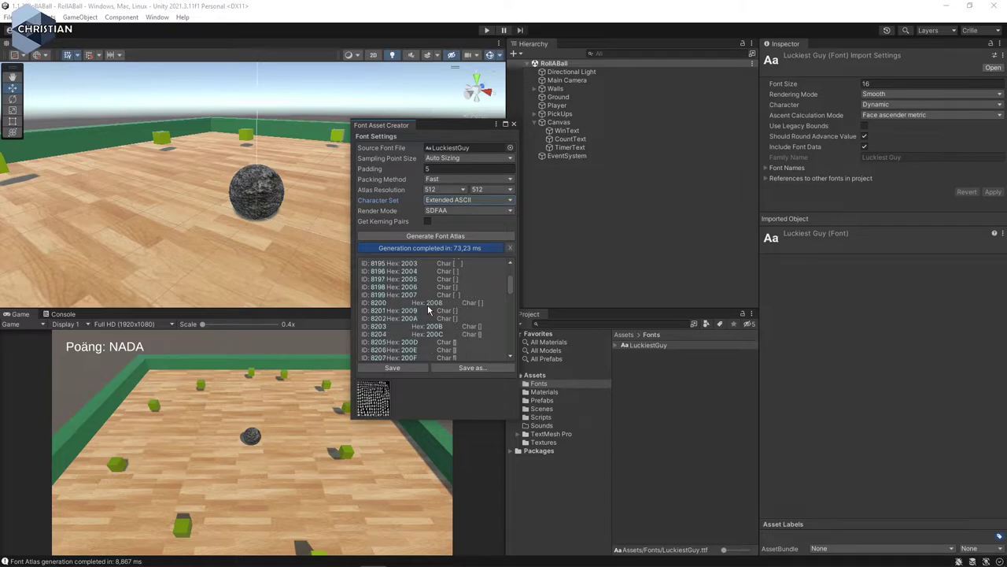
Save the generated font asset as LuckiestGuy SDF in the Fonts folder and close the Font Asset Creator.
{"action": "left_click", "coordinate": [394, 368]}
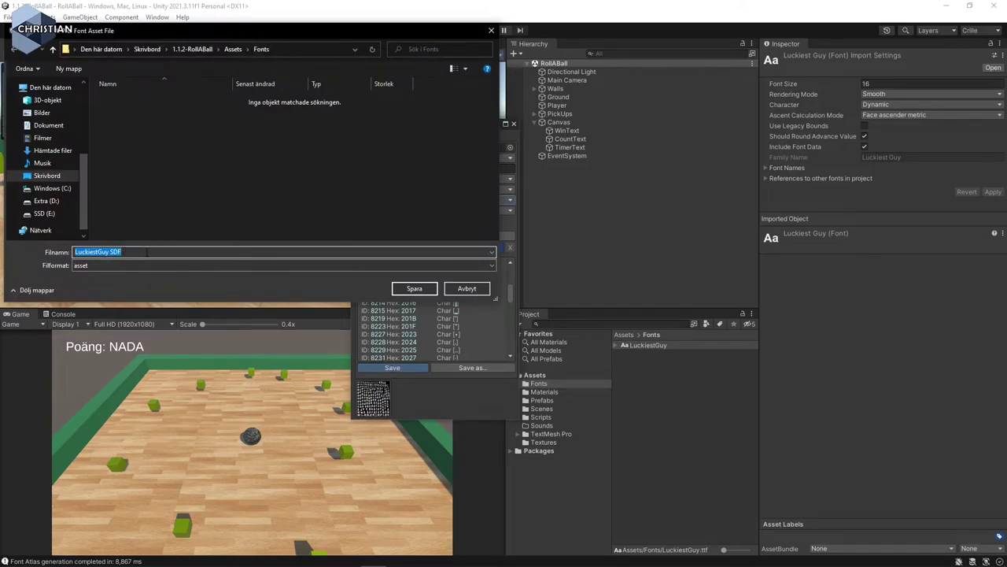
{"action": "left_click", "coordinate": [415, 289]}
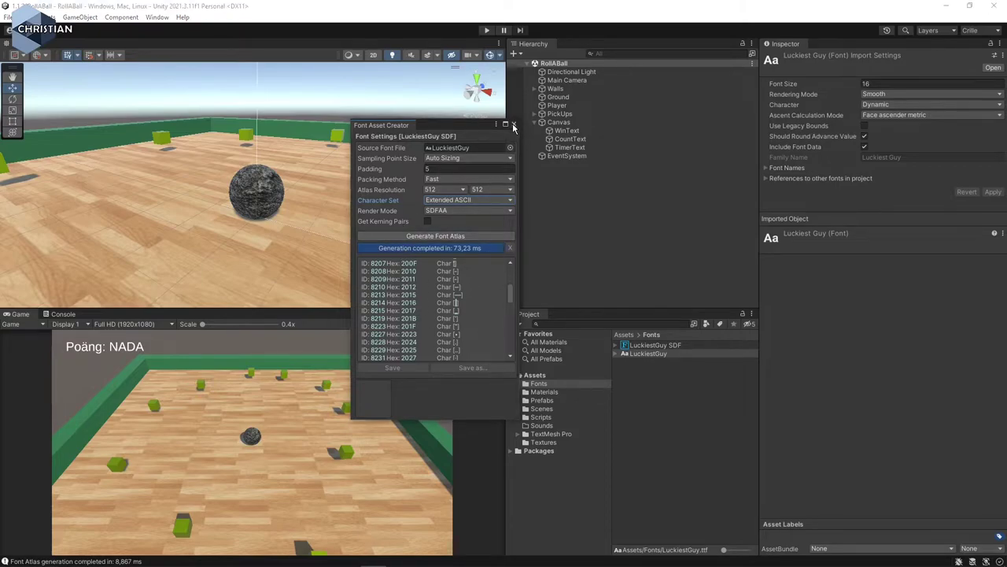
{"action": "left_click", "coordinate": [514, 124]}
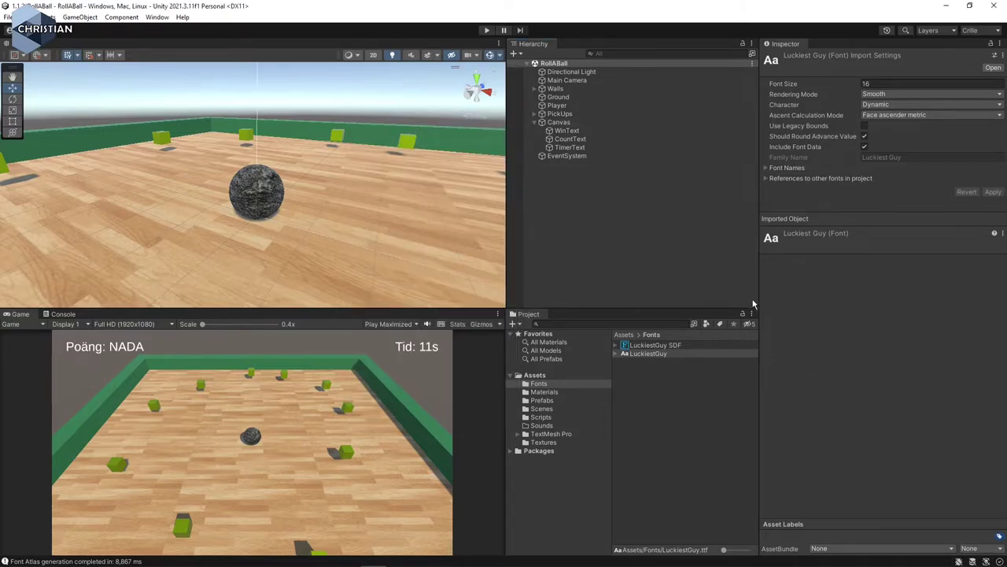
Frame the Canvas in the scene and assign LuckiestGuy SDF as the font asset of TimerText.
{"action": "left_click", "coordinate": [571, 131]}
{"action": "left_click", "coordinate": [578, 148]}
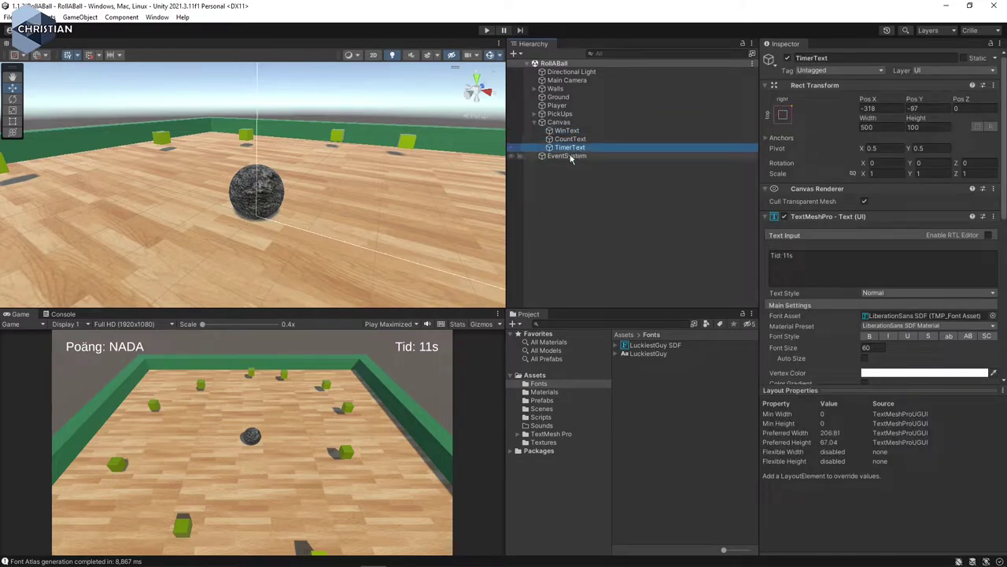
{"action": "scroll", "coordinate": [363, 221], "scroll_direction": "down", "scroll_amount": 3}
{"action": "left_click", "coordinate": [559, 122]}
{"action": "key", "text": "f"}
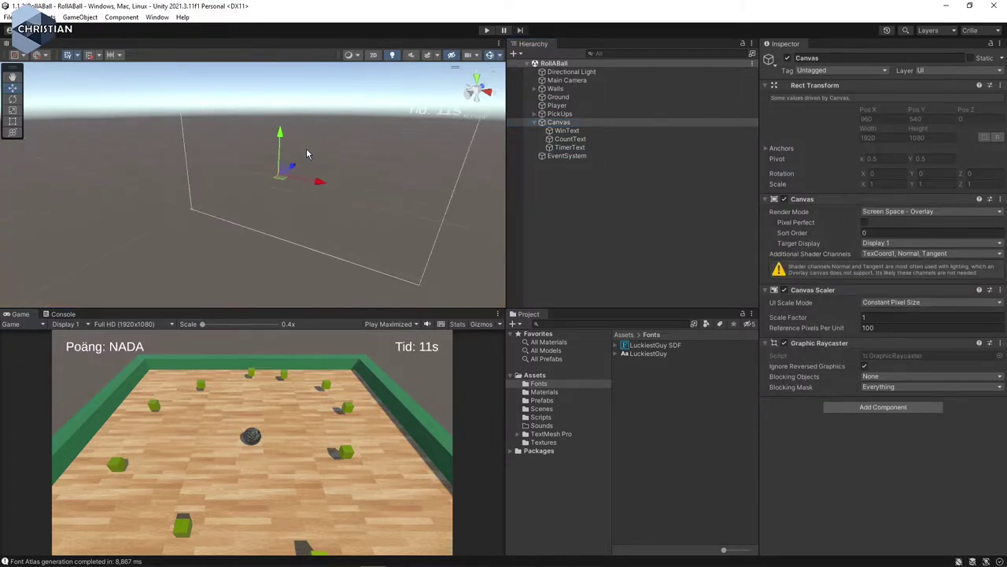
{"action": "middle_click_drag", "start_coordinate": [306, 148], "coordinate": [296, 200]}
{"action": "scroll", "coordinate": [296, 200], "scroll_direction": "up", "scroll_amount": 3}
{"action": "left_click_drag", "start_coordinate": [425, 194], "coordinate": [312, 254]}
{"action": "scroll", "coordinate": [412, 213], "scroll_direction": "down", "scroll_amount": 3}
{"action": "left_click", "coordinate": [569, 147]}
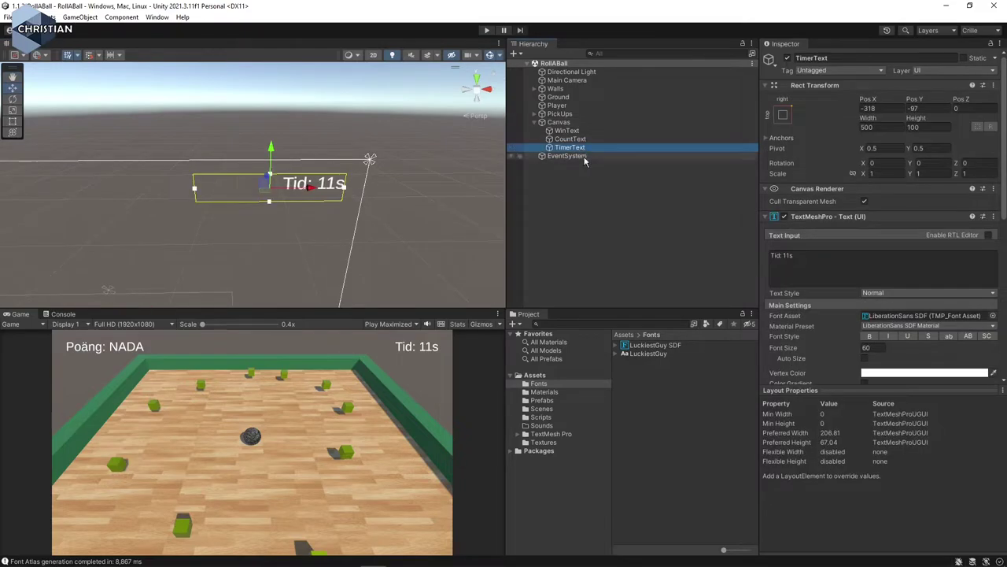
{"action": "left_click", "coordinate": [641, 346]}
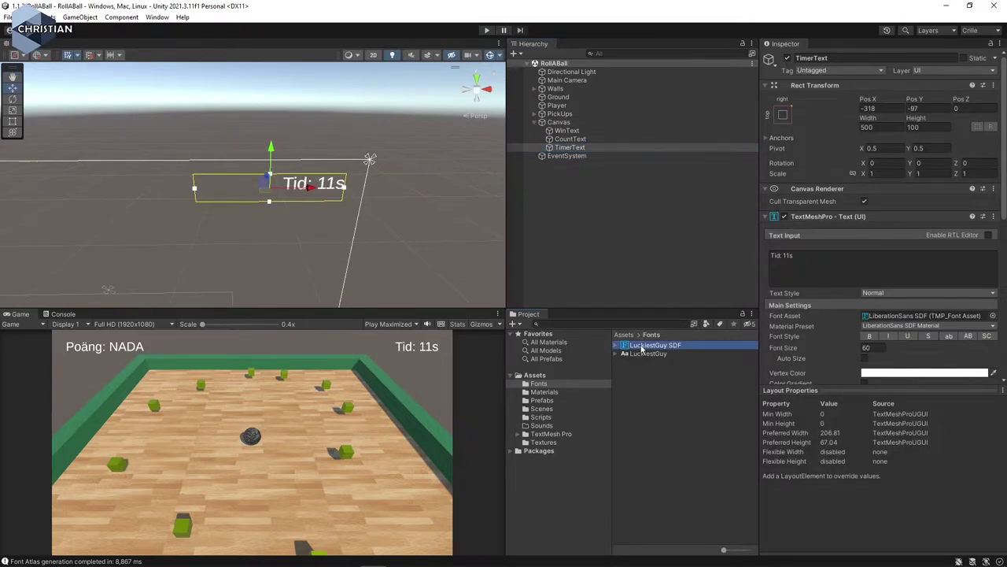
{"action": "left_click_drag", "start_coordinate": [642, 349], "coordinate": [901, 323]}
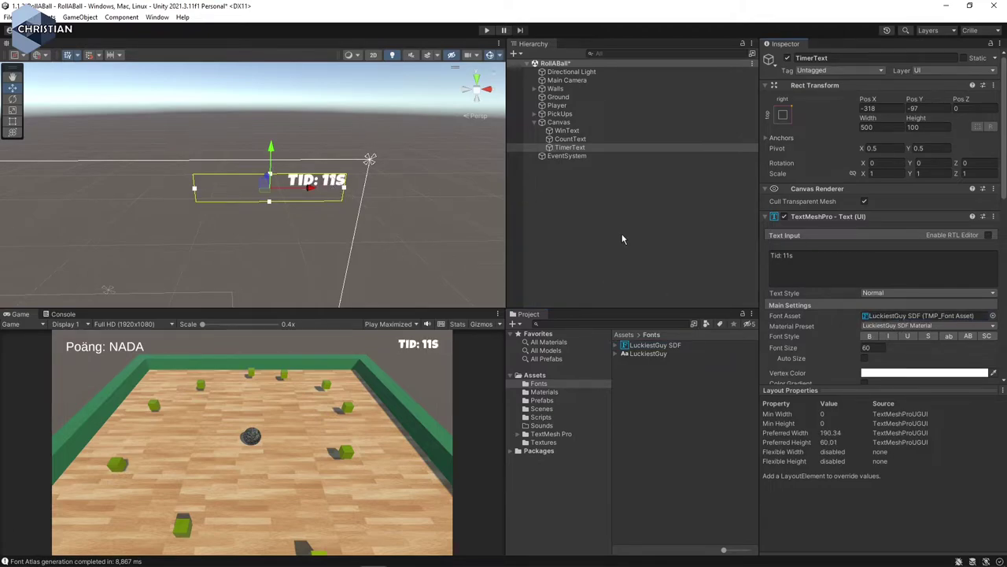
Assign LuckiestGuy SDF as the font asset of CountText and WinText.
{"action": "left_click", "coordinate": [575, 140]}
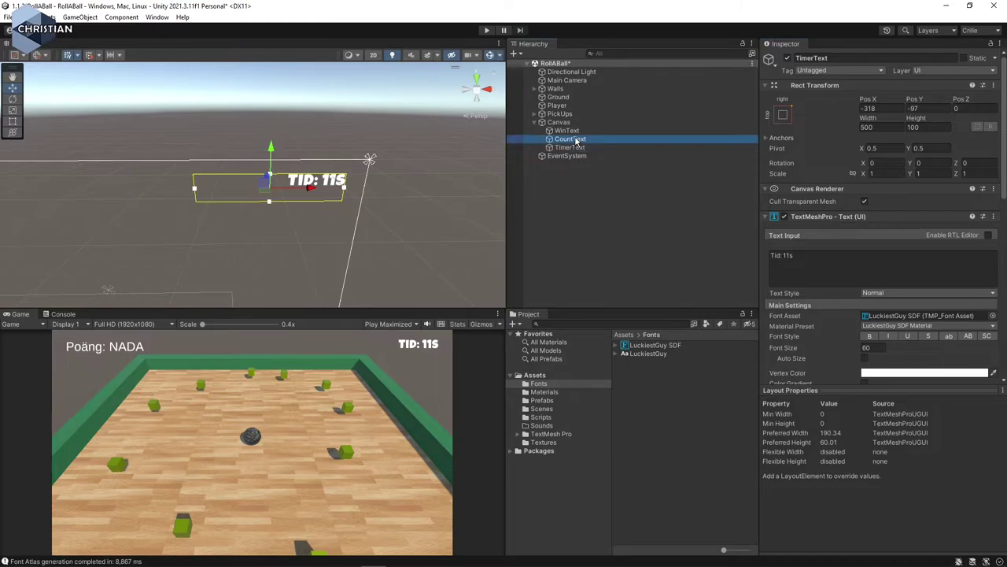
{"action": "left_click_drag", "start_coordinate": [645, 345], "coordinate": [907, 323]}
{"action": "left_click", "coordinate": [560, 122]}
{"action": "left_click", "coordinate": [573, 131]}
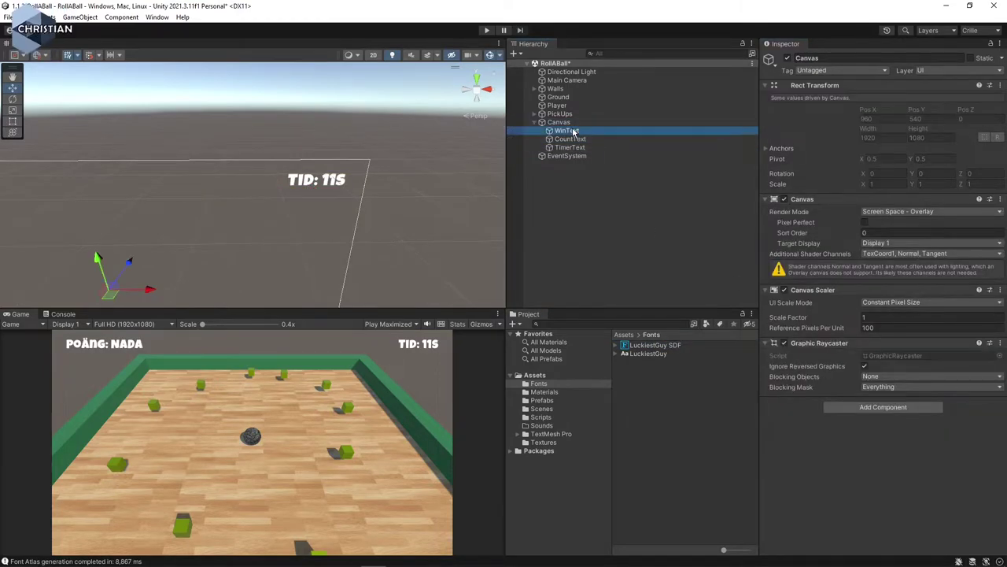
{"action": "left_click_drag", "start_coordinate": [647, 346], "coordinate": [919, 324]}
{"action": "scroll", "coordinate": [277, 222], "scroll_direction": "down", "scroll_amount": 2}
{"action": "middle_click_drag", "start_coordinate": [180, 249], "coordinate": [251, 228]}
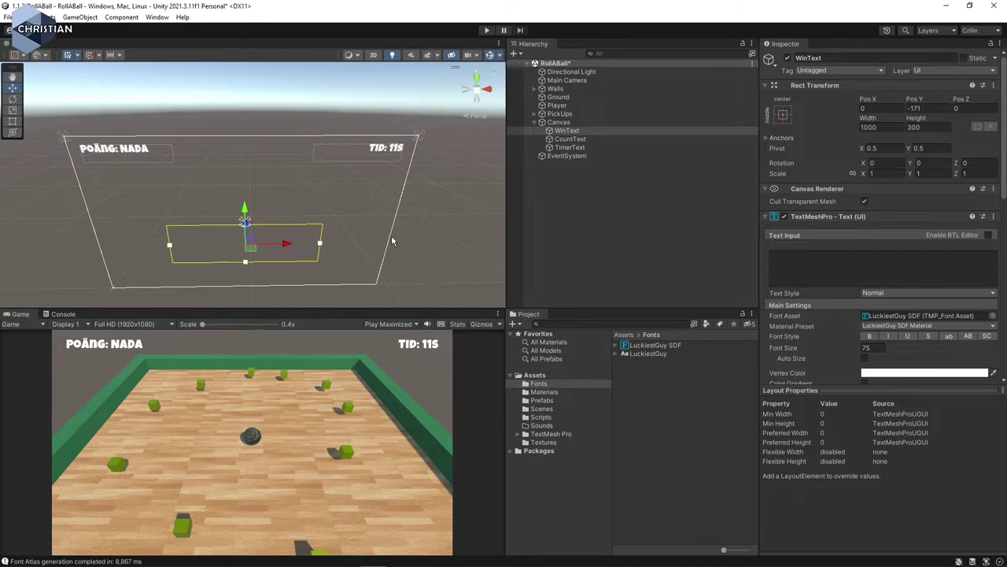
Try green for CountText's vertex color, and settle on a dark crimson of about RGB 140, 30, 59.
{"action": "left_click", "coordinate": [591, 139]}
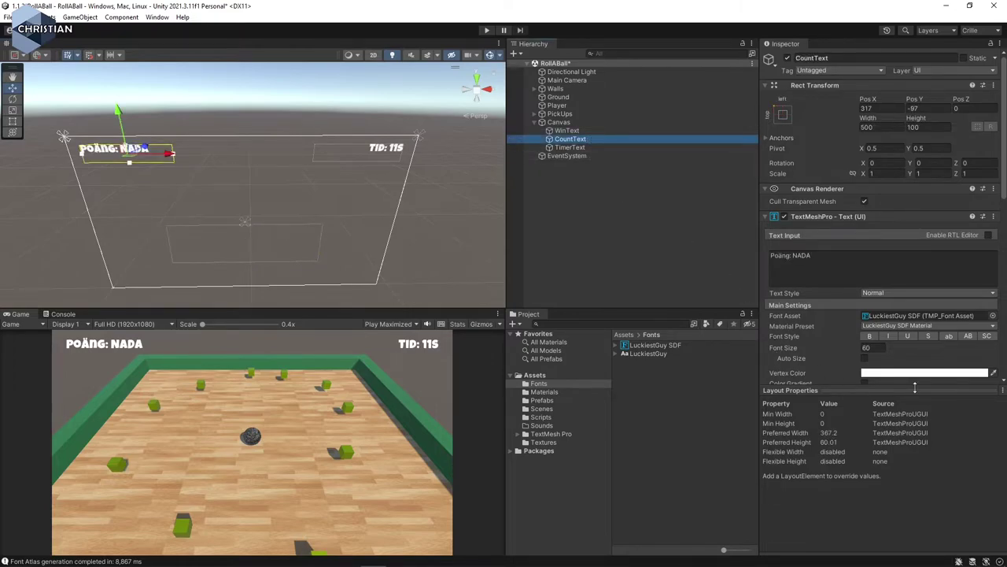
{"action": "scroll", "coordinate": [907, 378], "scroll_direction": "down", "scroll_amount": 1}
{"action": "left_click", "coordinate": [905, 346]}
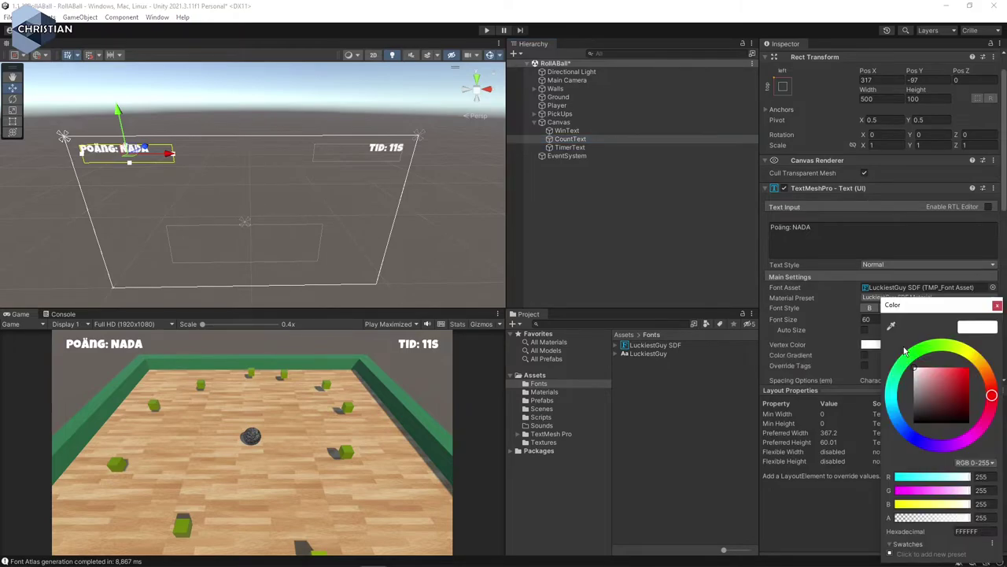
{"action": "left_click", "coordinate": [927, 349]}
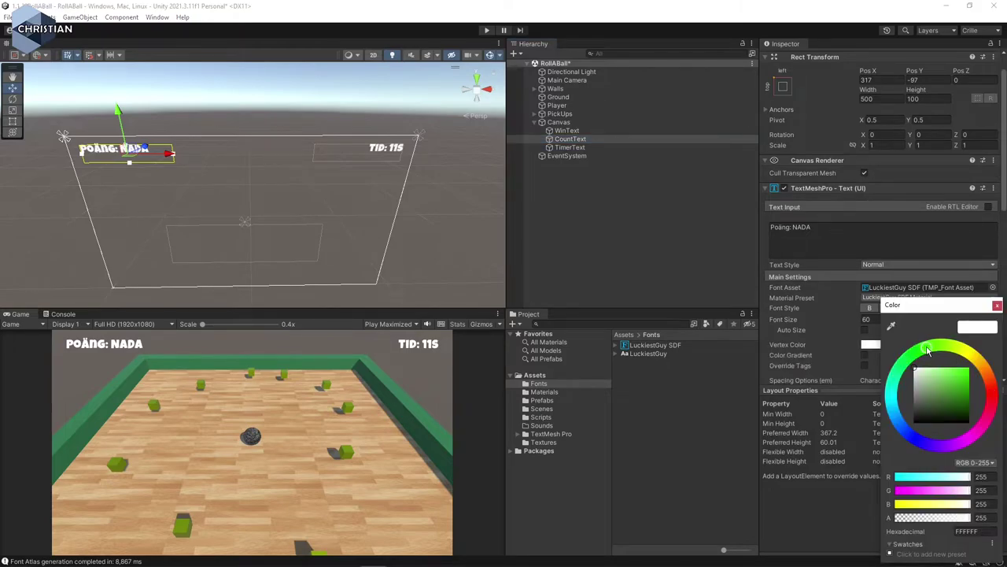
{"action": "left_click_drag", "start_coordinate": [960, 389], "coordinate": [955, 381]}
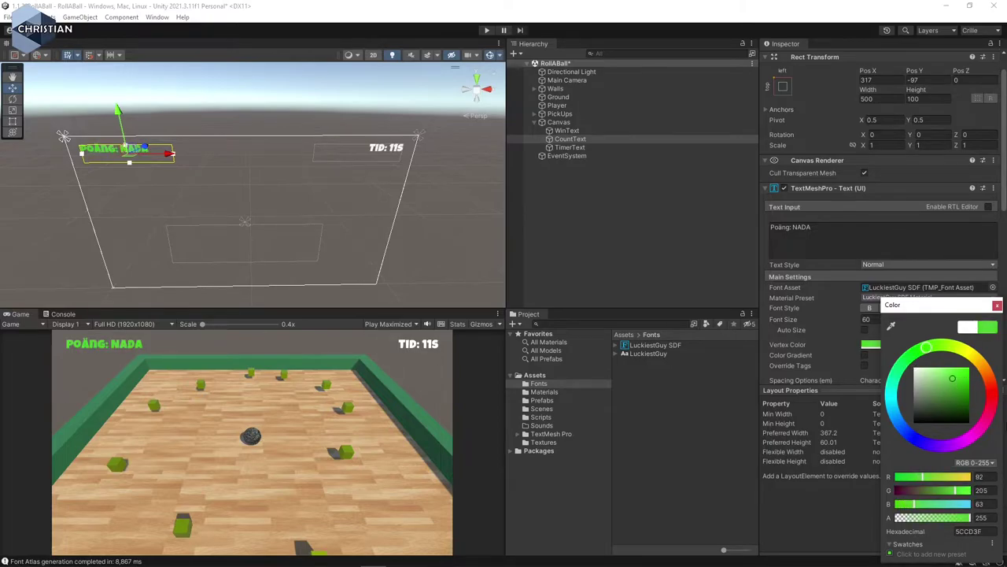
{"action": "left_click", "coordinate": [989, 410]}
{"action": "mouse_move", "coordinate": [947, 389]}
{"action": "left_mouse_down"}
{"action": "mouse_move", "coordinate": [967, 388]}
{"action": "mouse_move", "coordinate": [959, 396]}
{"action": "left_mouse_up"}
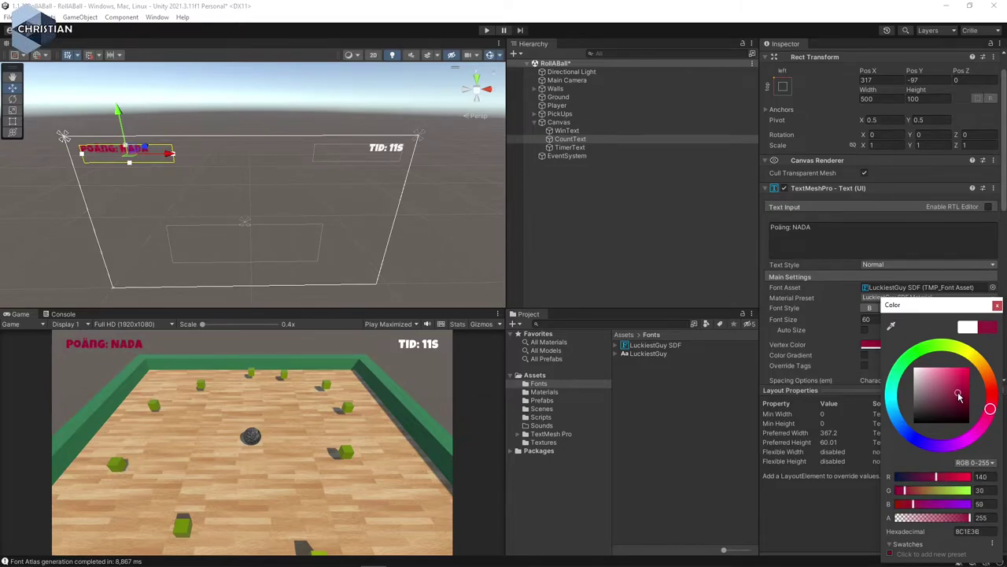
{"action": "left_click", "coordinate": [997, 305]}
Set TimerText's vertex color to yellow, about E5D933.
{"action": "left_click", "coordinate": [589, 148]}
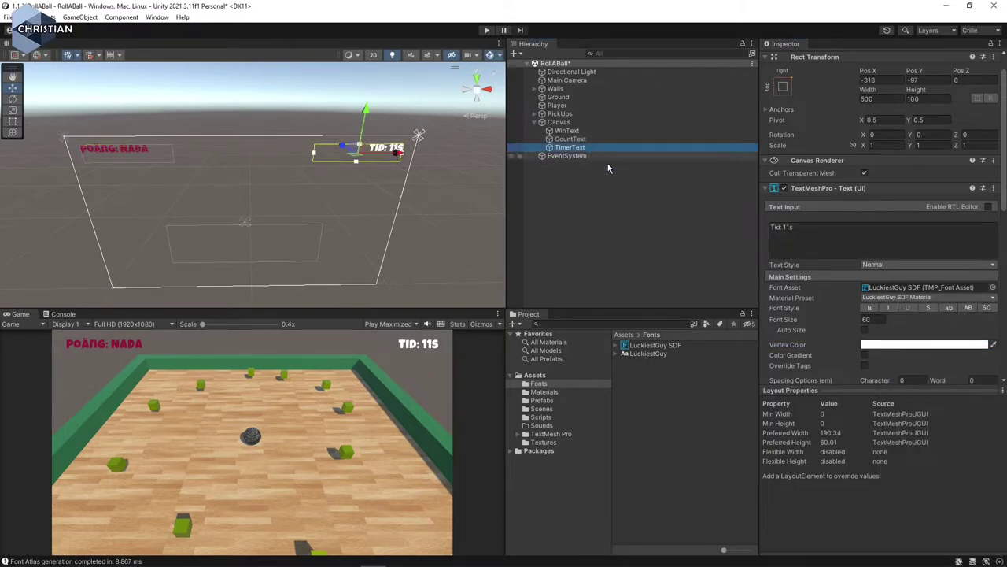
{"action": "left_click", "coordinate": [944, 344]}
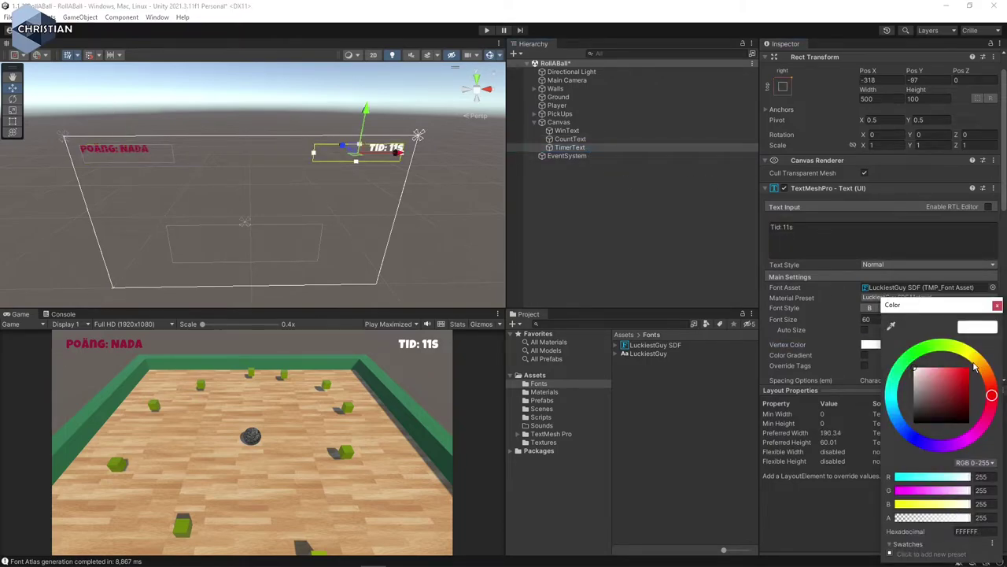
{"action": "left_click", "coordinate": [972, 357]}
{"action": "left_click_drag", "start_coordinate": [944, 392], "coordinate": [960, 379]}
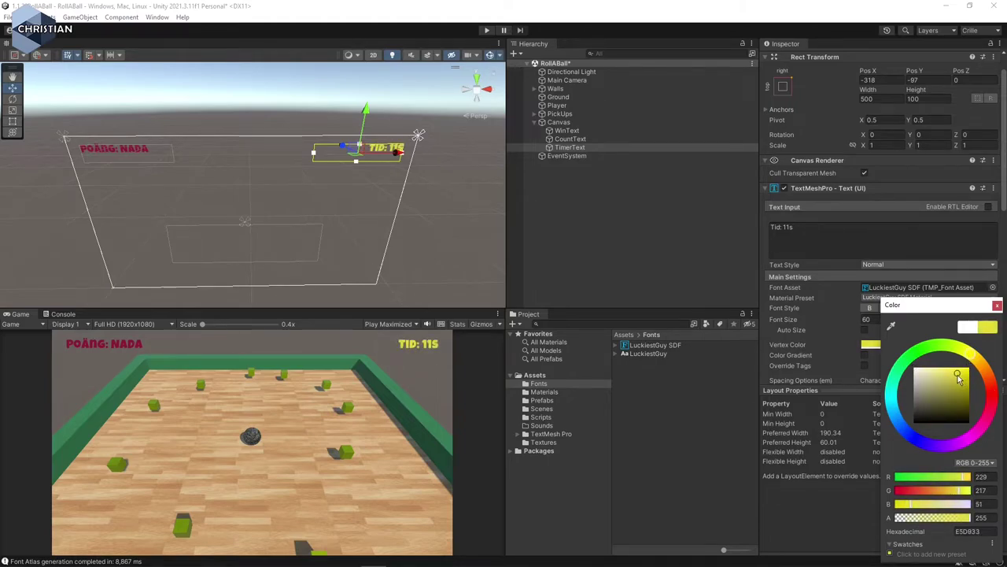
{"action": "left_click", "coordinate": [997, 306]}
Set WinText's vertex color to cyan, about 30EAF6, and save the scene.
{"action": "left_click", "coordinate": [601, 130]}
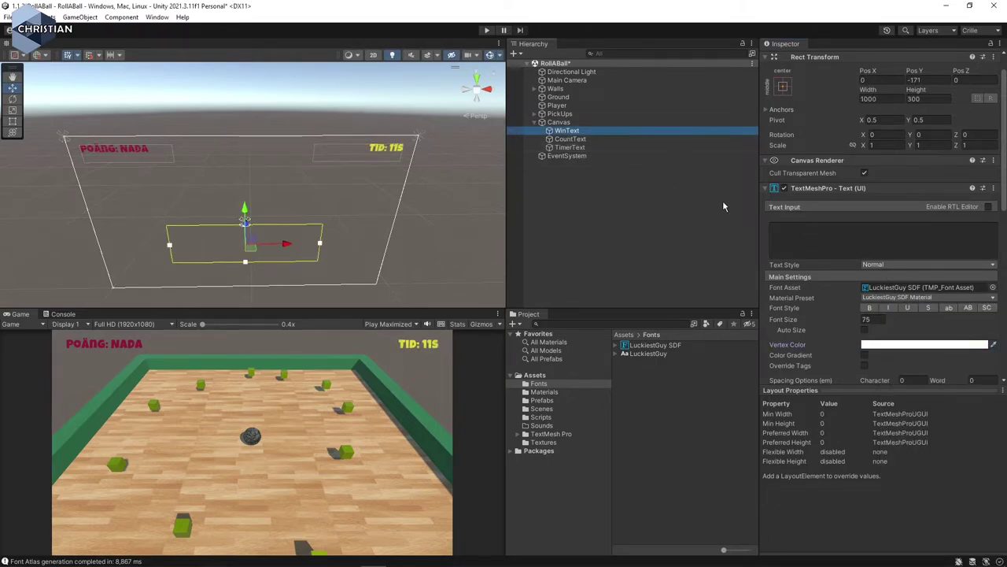
{"action": "left_click", "coordinate": [944, 347]}
{"action": "left_click", "coordinate": [892, 399]}
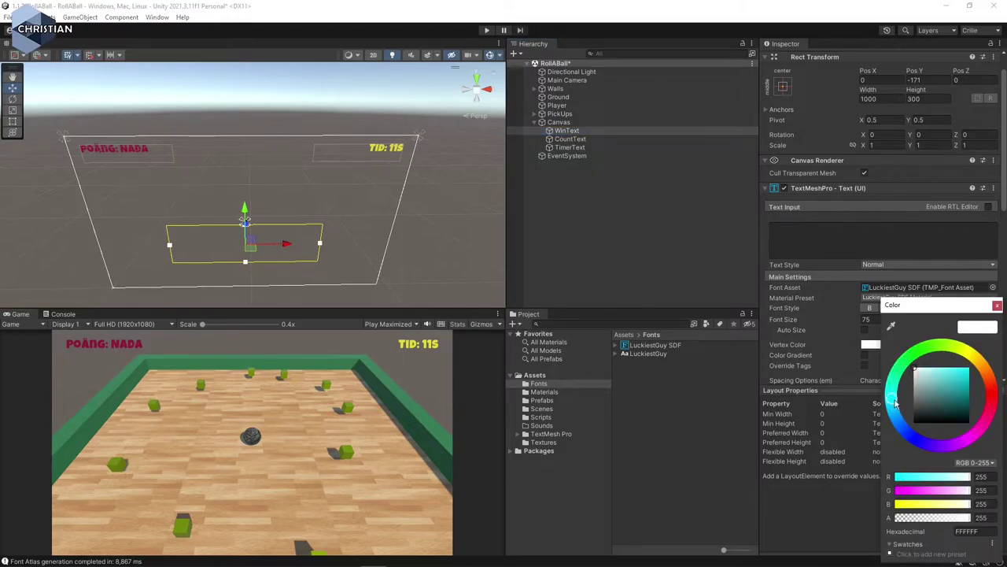
{"action": "left_click", "coordinate": [960, 386]}
{"action": "left_click_drag", "start_coordinate": [959, 386], "coordinate": [959, 373]}
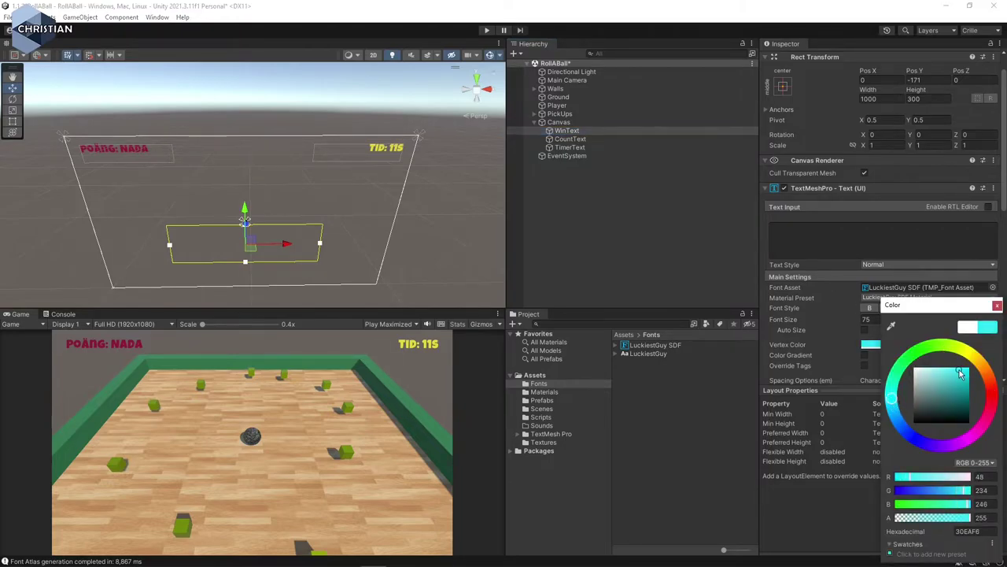
{"action": "left_click", "coordinate": [997, 307]}
{"action": "left_click", "coordinate": [611, 255]}
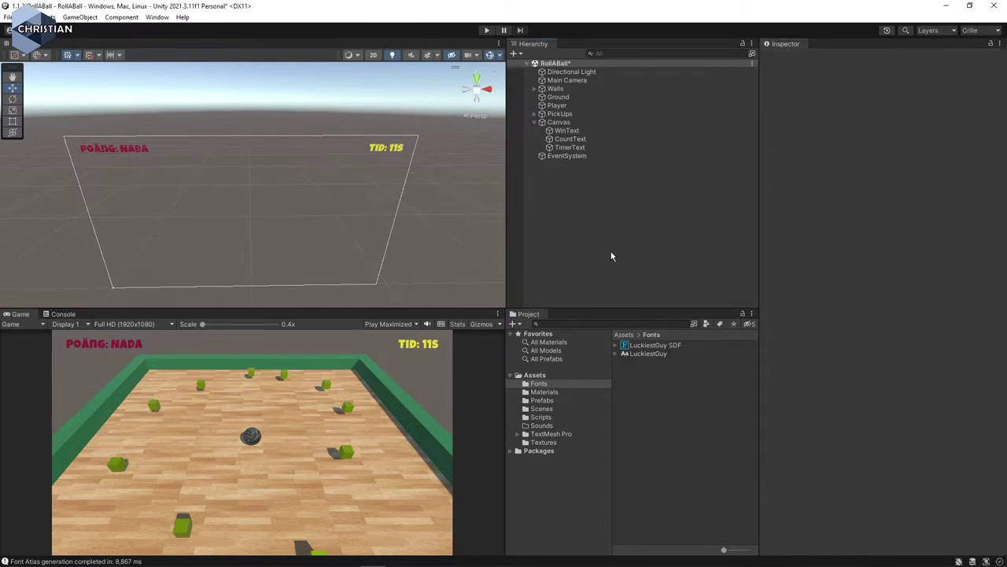
{"action": "key", "text": "ctrl+s"}
Play-test the game, rolling the ball around to collect pickups and check the score and timer texts, and stop play mode.
{"action": "left_click", "coordinate": [487, 30]}
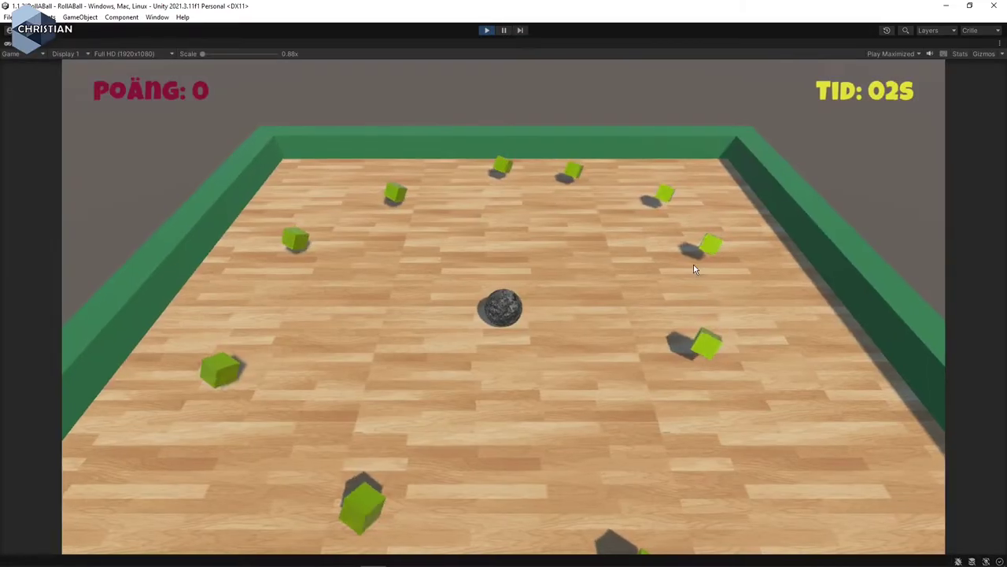
{"action": "key", "text": "Left"}
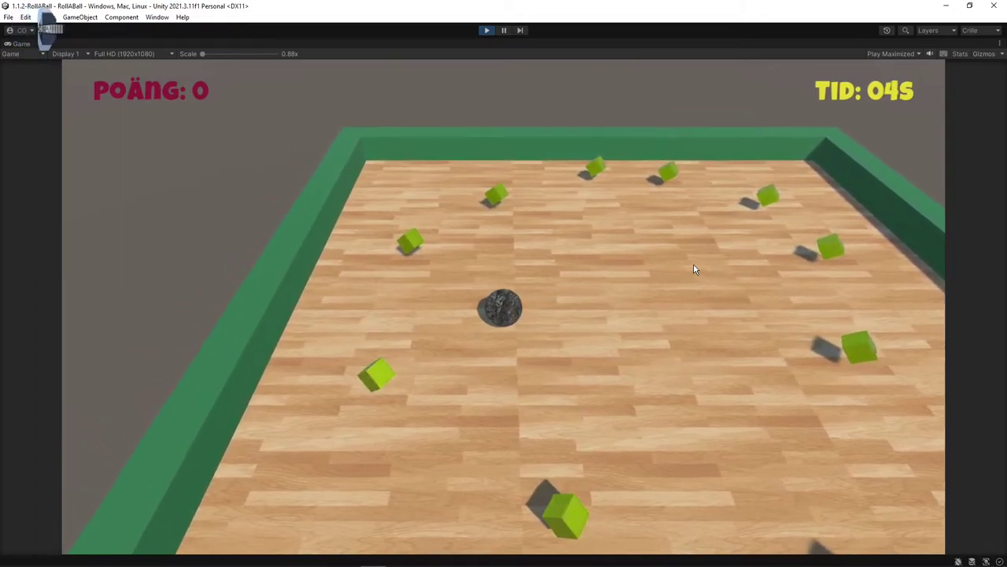
{"action": "key", "text": "Up"}
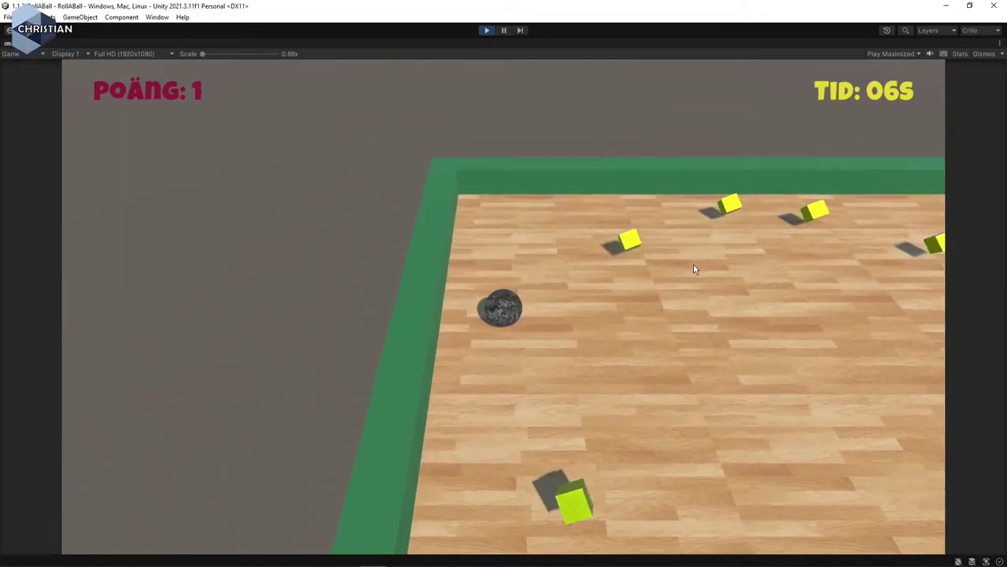
{"action": "key", "text": "Up"}
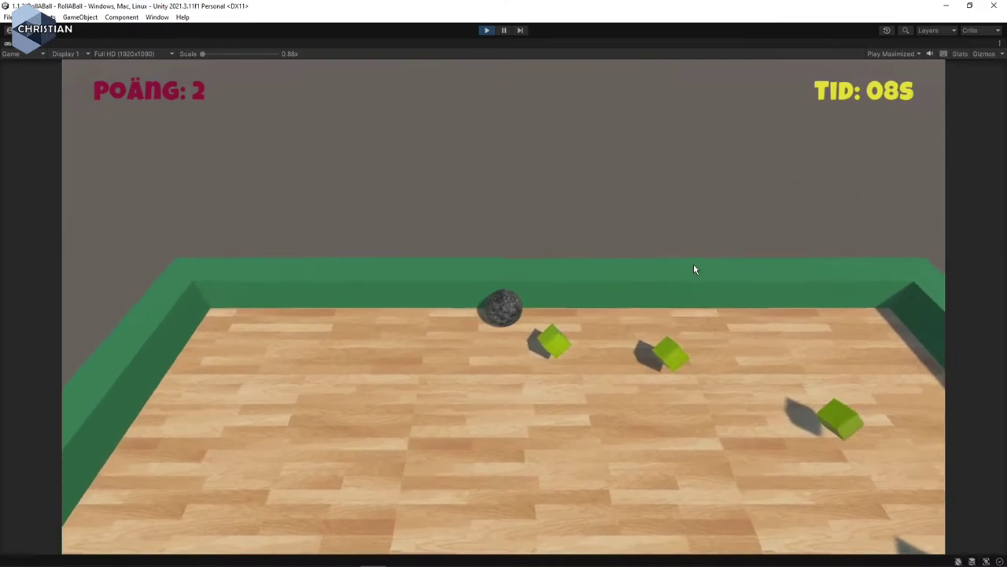
{"action": "key", "text": "Right"}
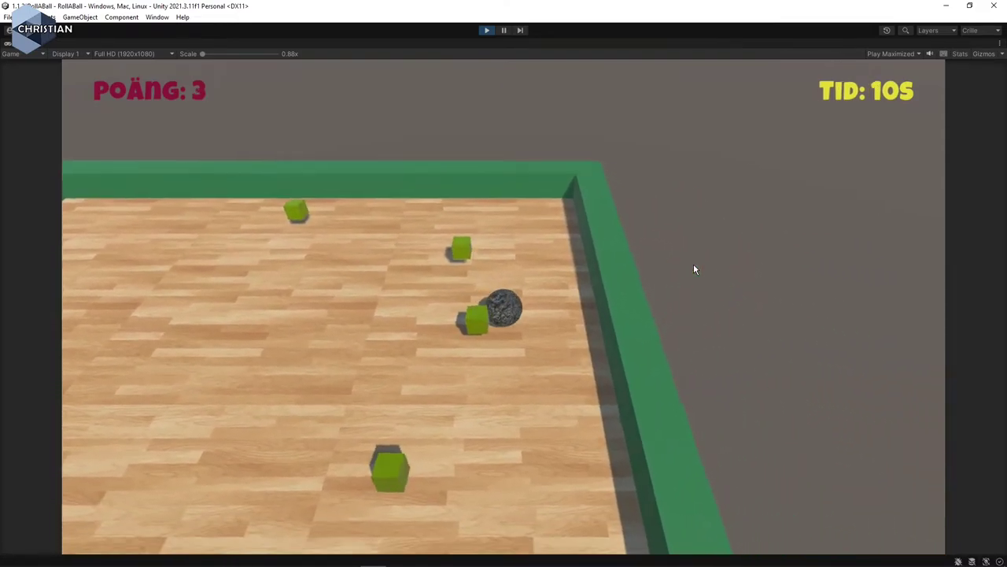
{"action": "key", "text": "Down"}
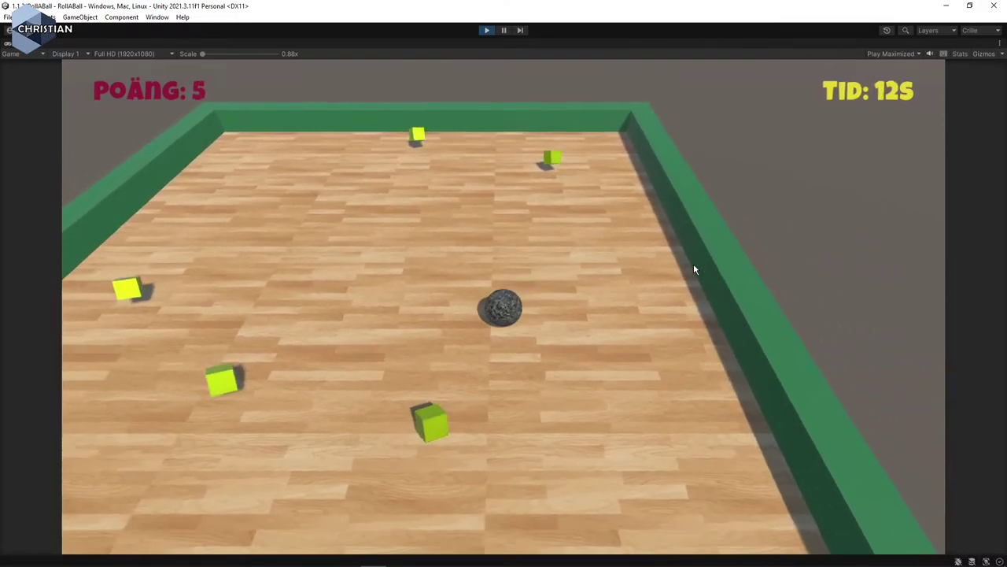
{"action": "key", "text": "Left"}
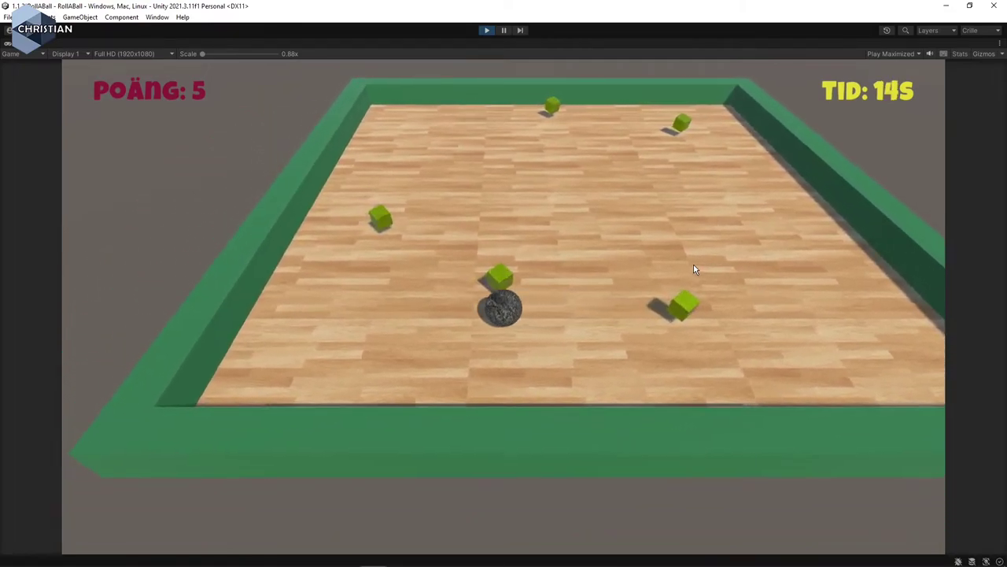
{"action": "key", "text": "Up"}
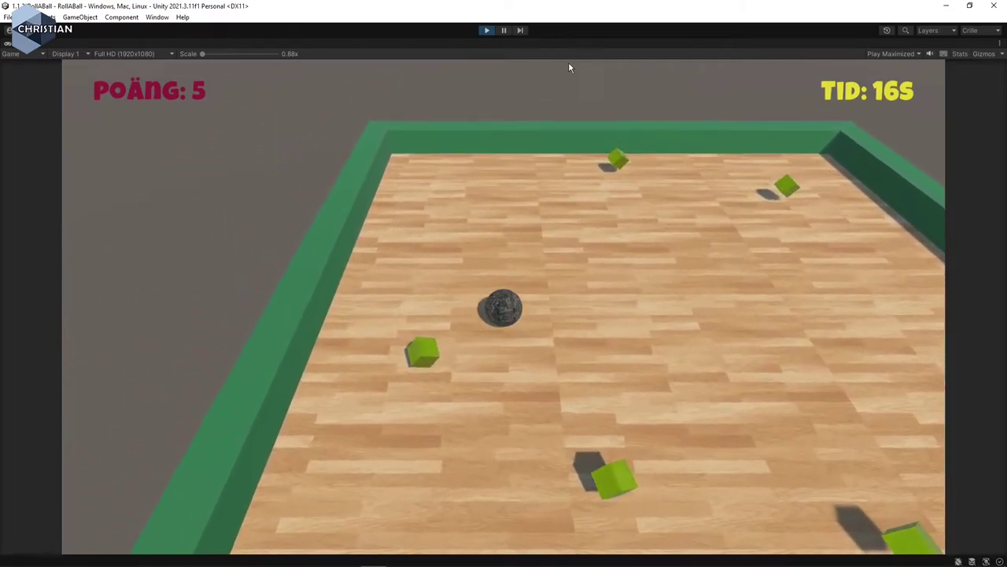
{"action": "key", "text": "Up"}
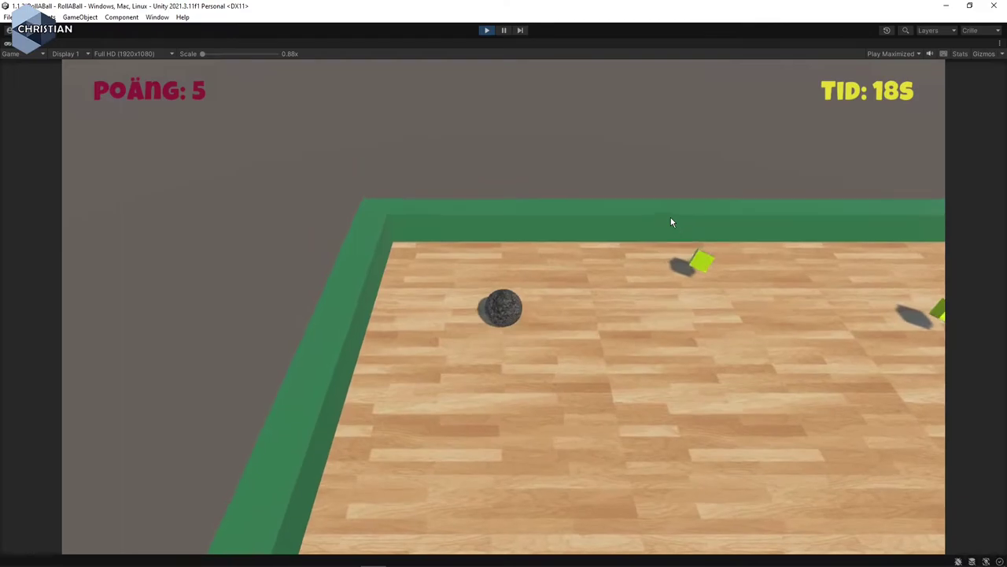
{"action": "left_click", "coordinate": [486, 30]}
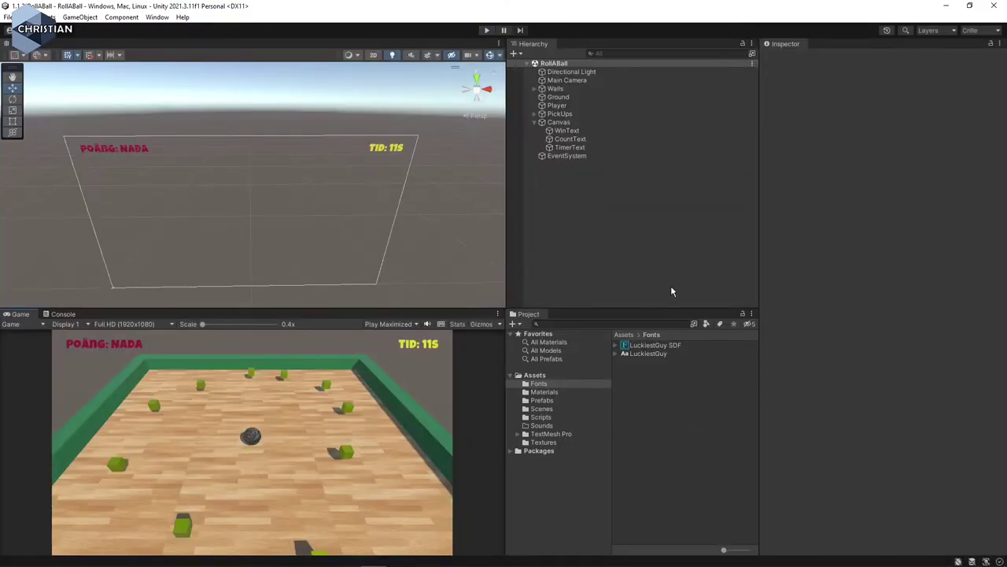
Import the blip_remake and CrystalCave-Song18 audio files into the project's Sounds folder.
{"action": "left_click", "coordinate": [561, 106]}
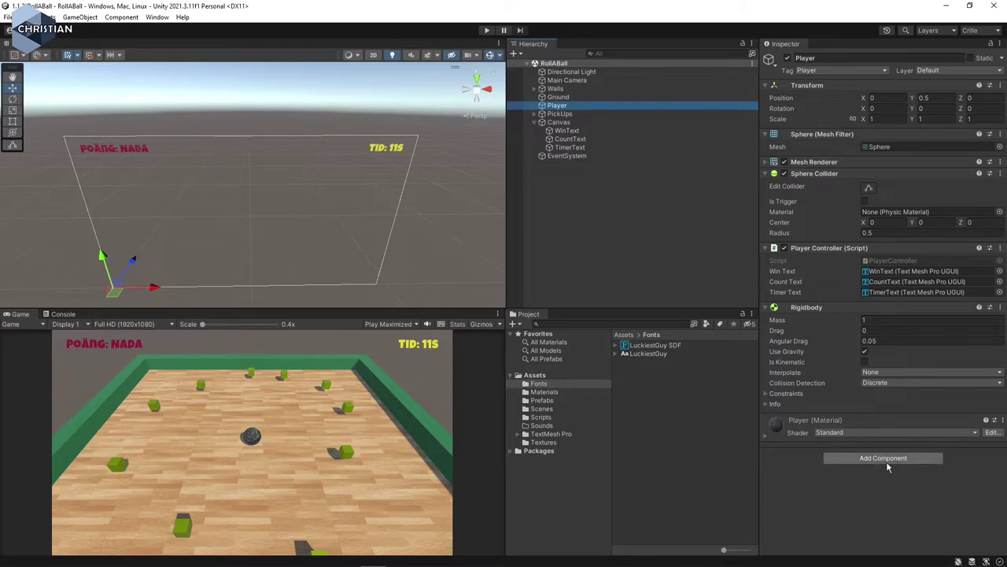
{"action": "left_click", "coordinate": [560, 427]}
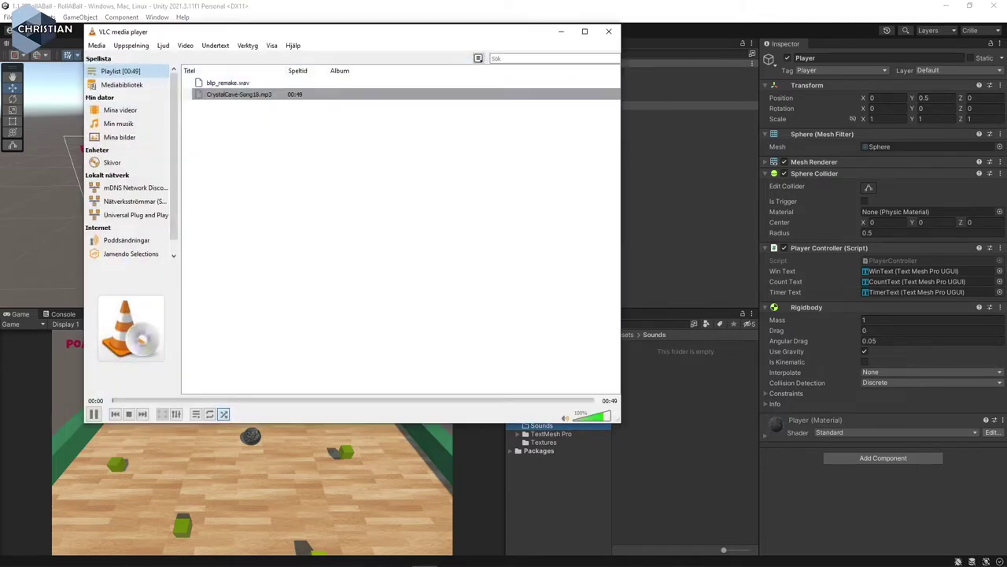
{"action": "left_click", "coordinate": [609, 32]}
{"action": "left_click_drag", "start_coordinate": [169, 543], "coordinate": [707, 408]}
Preview the imported blip_remake and CrystalCave-Song18 audio clips, and stop the song's playback.
{"action": "left_click", "coordinate": [653, 346]}
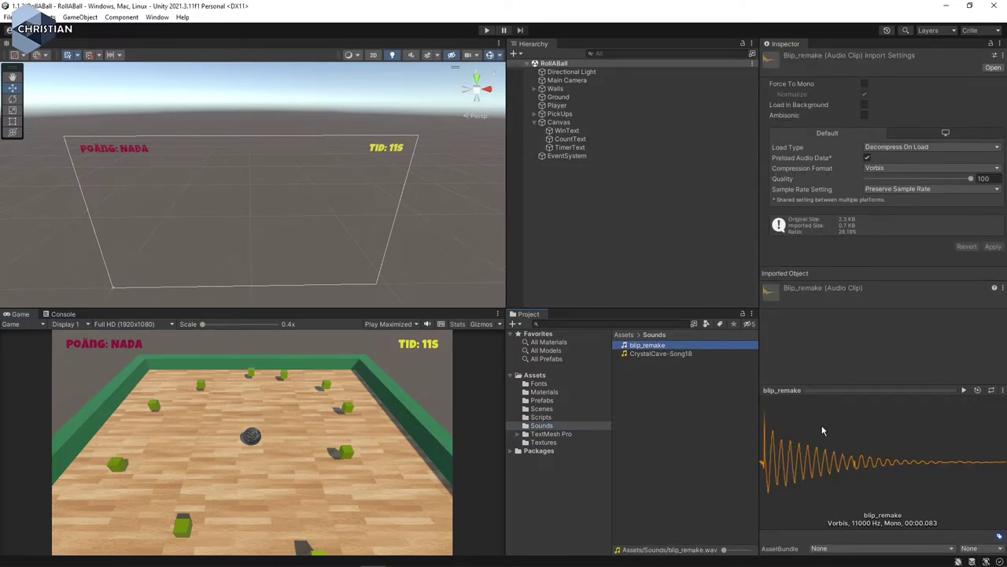
{"action": "left_click", "coordinate": [965, 390]}
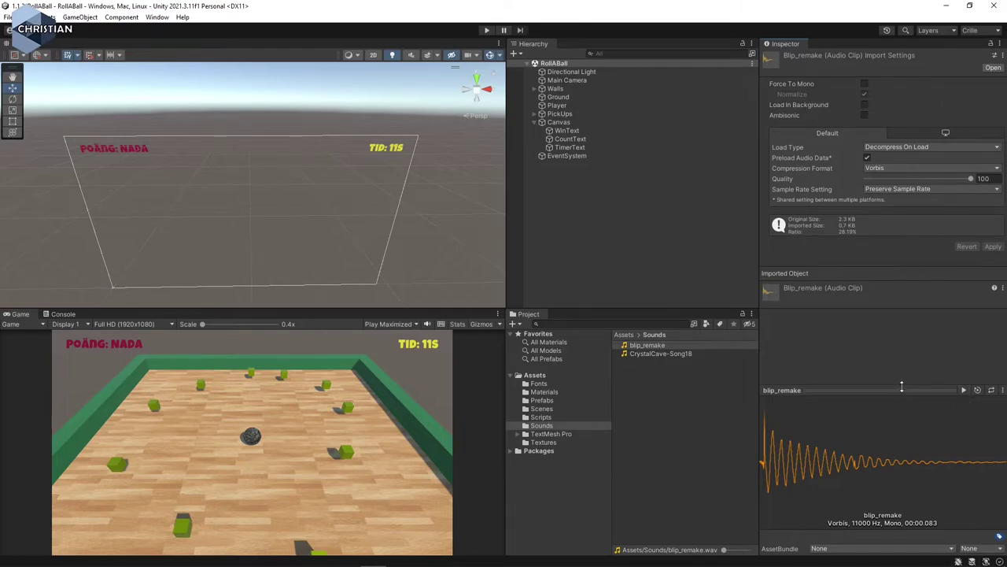
{"action": "left_click", "coordinate": [674, 351]}
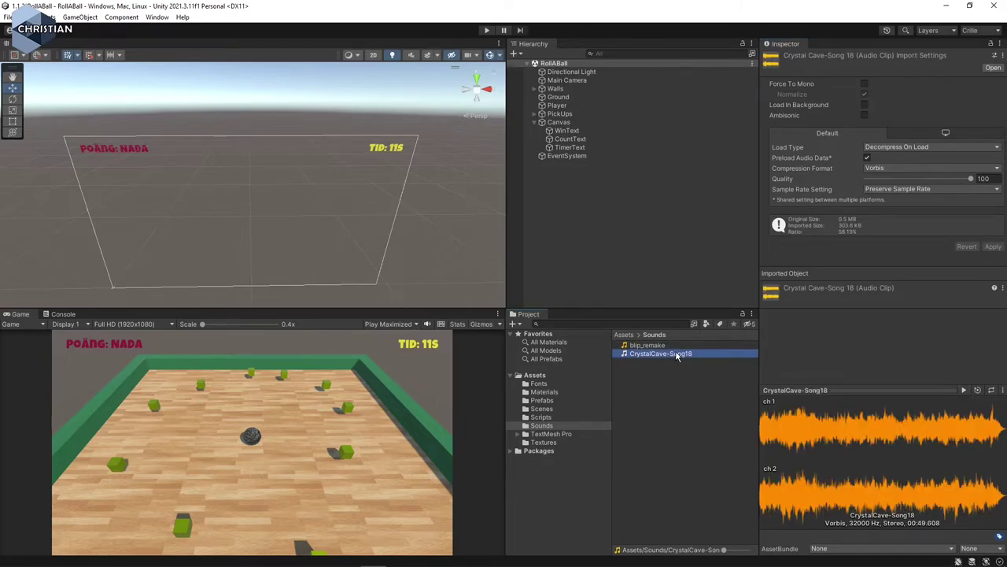
{"action": "left_click", "coordinate": [964, 390]}
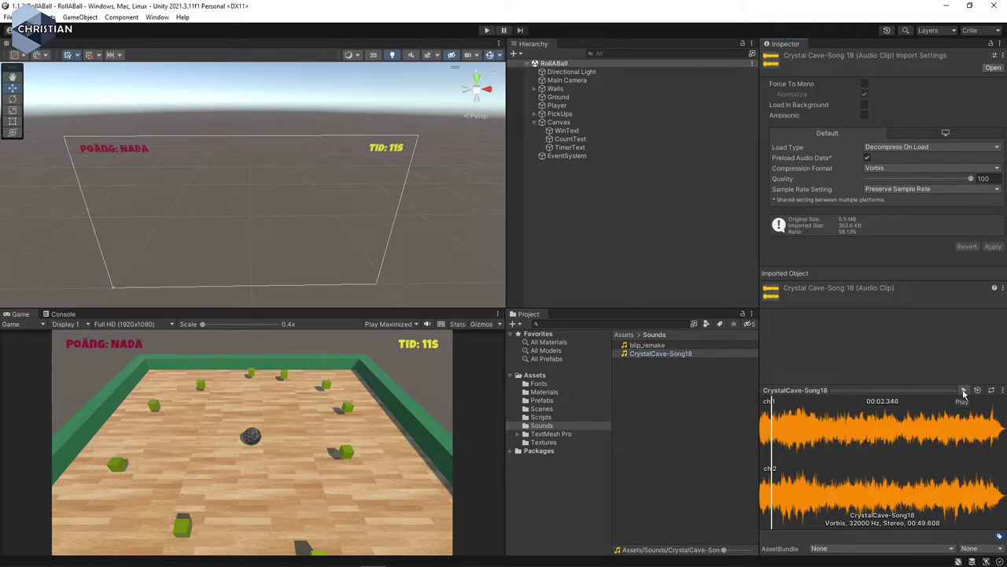
{"action": "left_click", "coordinate": [964, 391]}
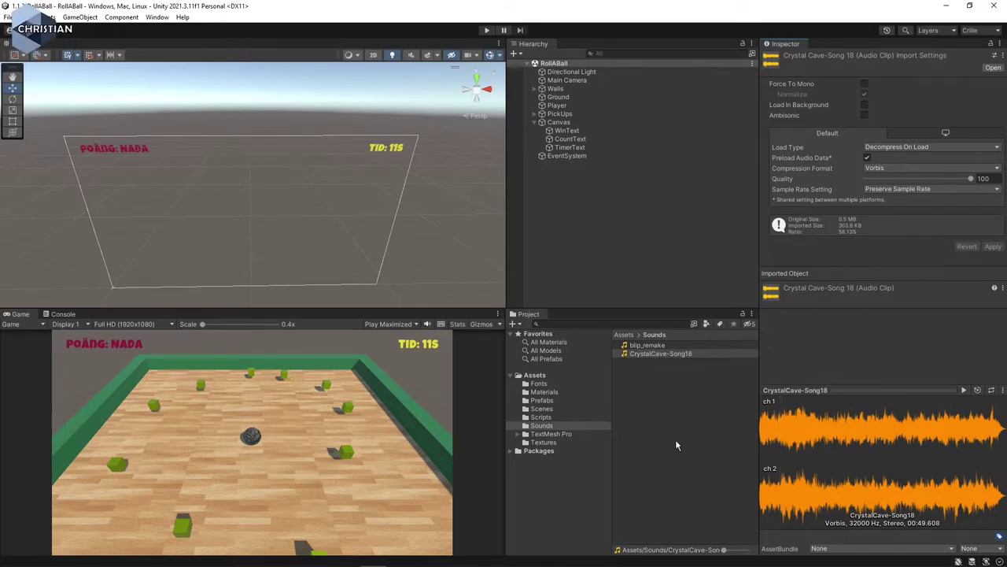
Add an Audio Source component to the Player object.
{"action": "left_click", "coordinate": [577, 104]}
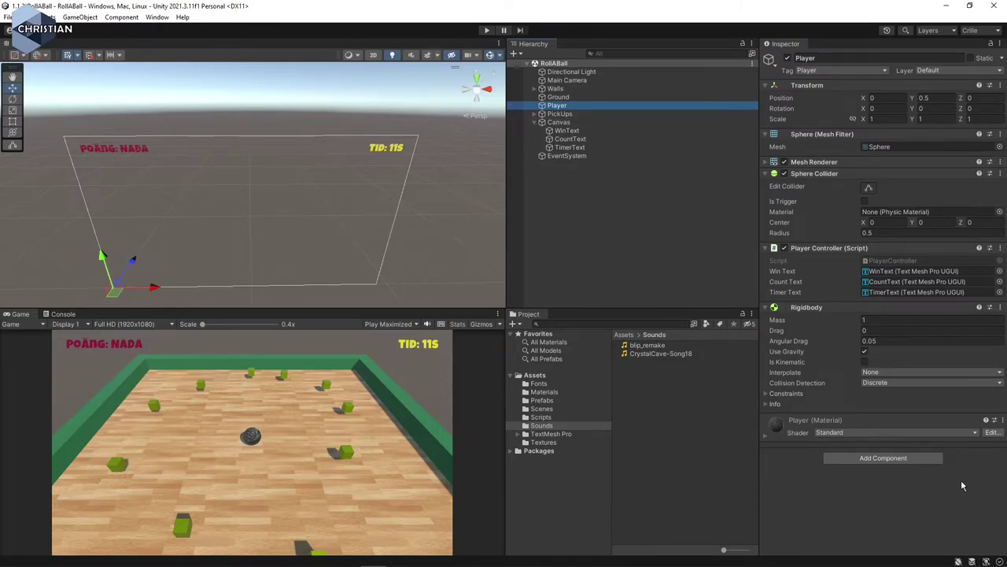
{"action": "left_click", "coordinate": [878, 458]}
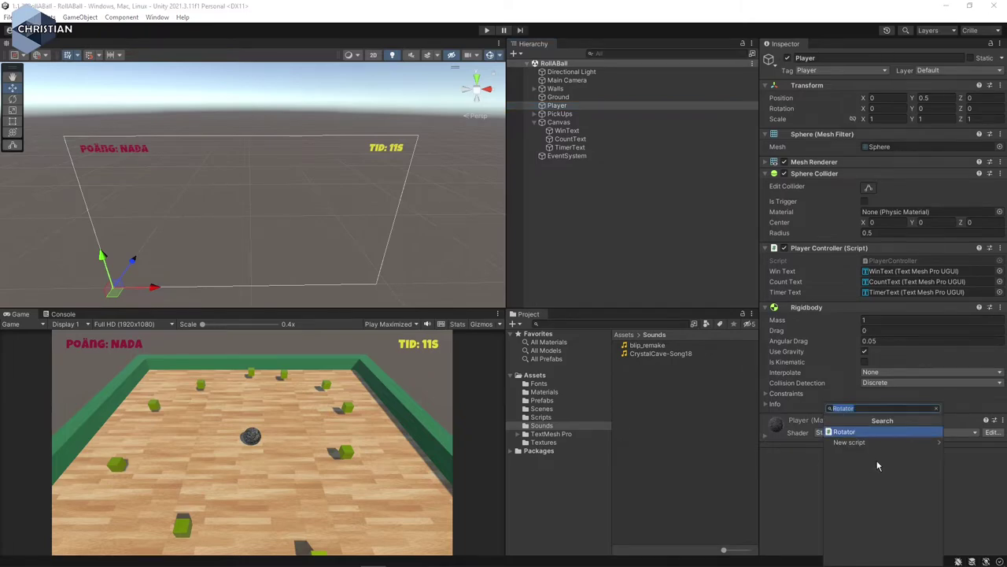
{"action": "key", "text": "BackSpace"}
{"action": "left_click", "coordinate": [863, 432]}
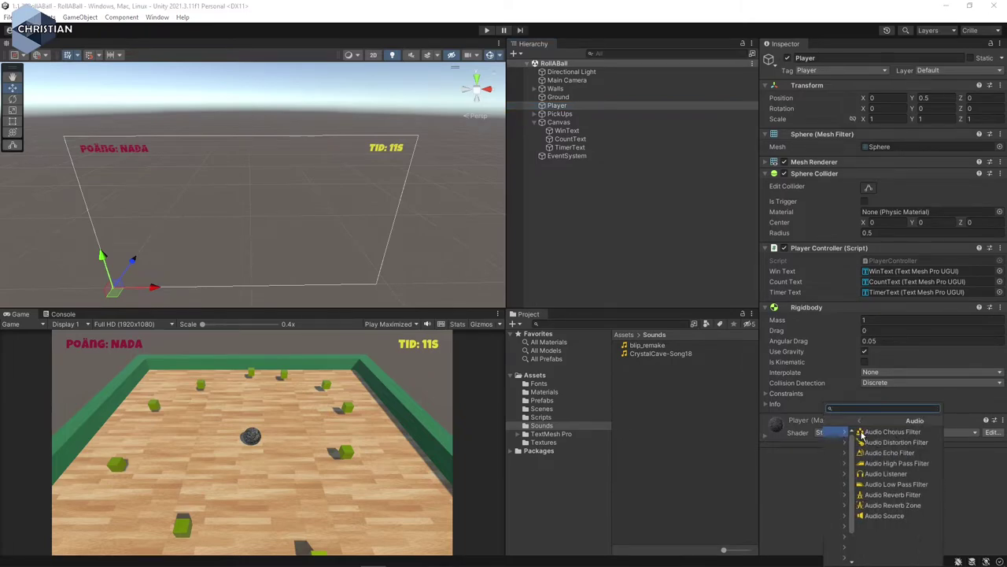
{"action": "left_click", "coordinate": [868, 517]}
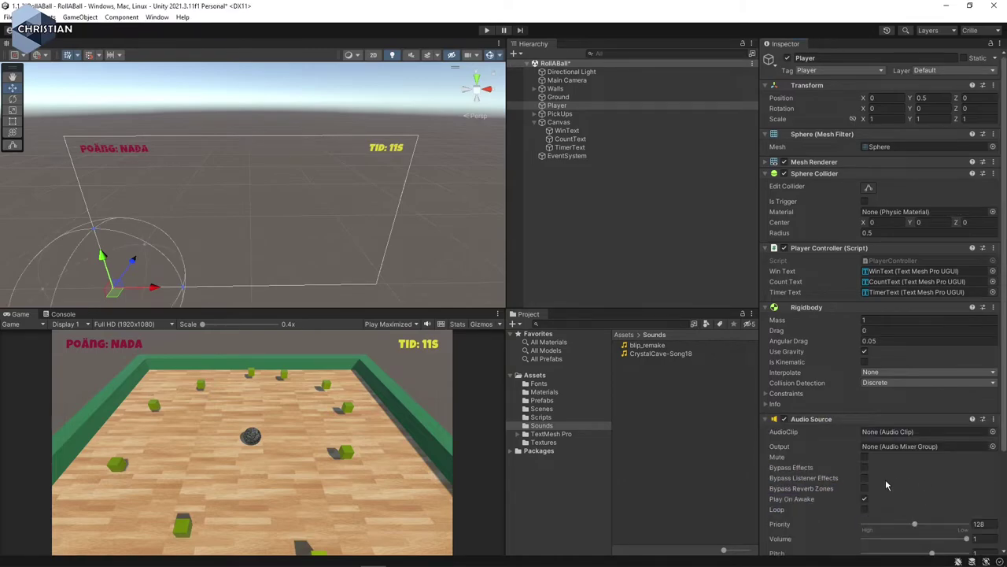
Assign the blip_remake clip to the Player's Audio Source and turn off Play On Awake.
{"action": "scroll", "coordinate": [976, 478], "scroll_direction": "down", "scroll_amount": 3}
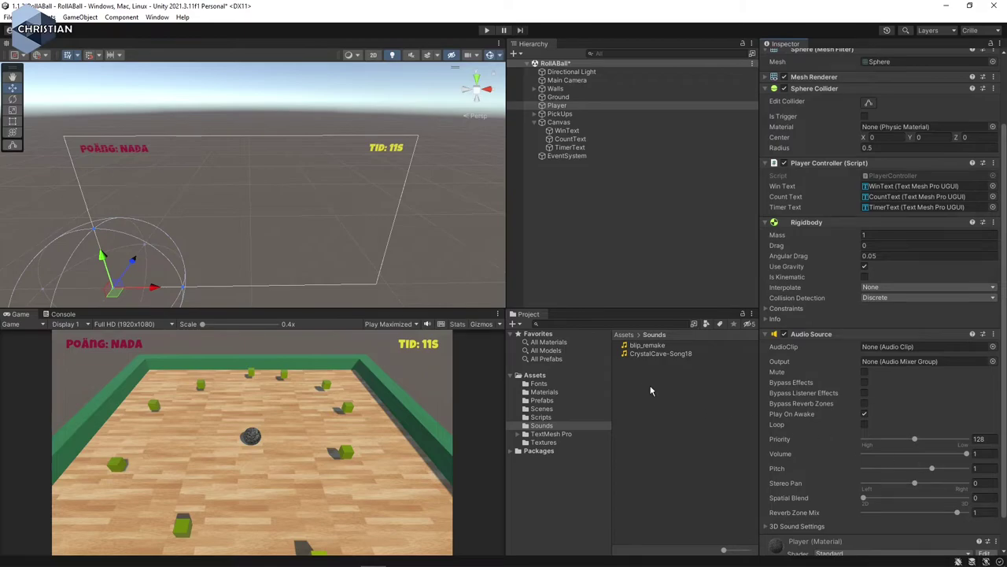
{"action": "left_click_drag", "start_coordinate": [639, 347], "coordinate": [909, 346]}
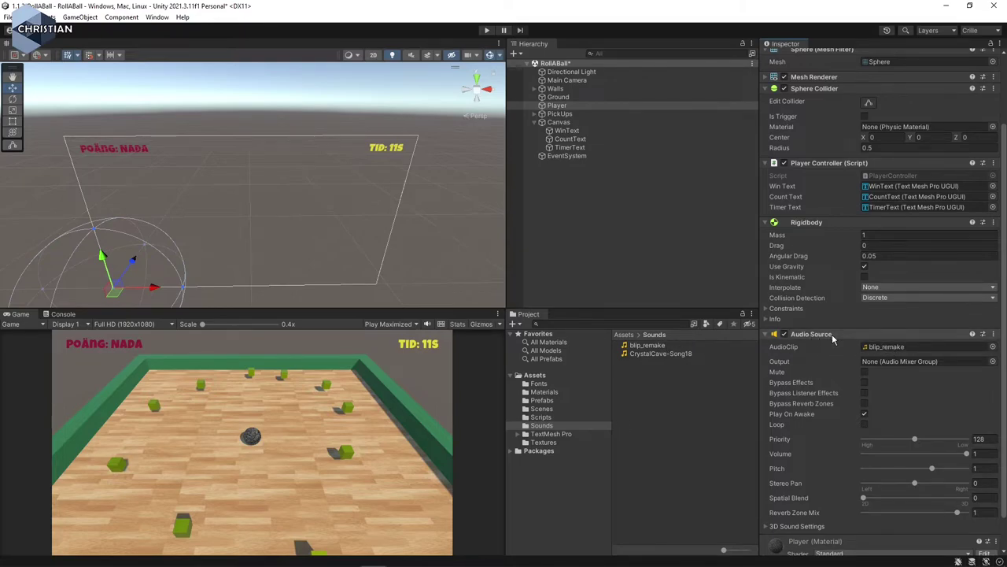
{"action": "scroll", "coordinate": [824, 335], "scroll_direction": "down", "scroll_amount": 1}
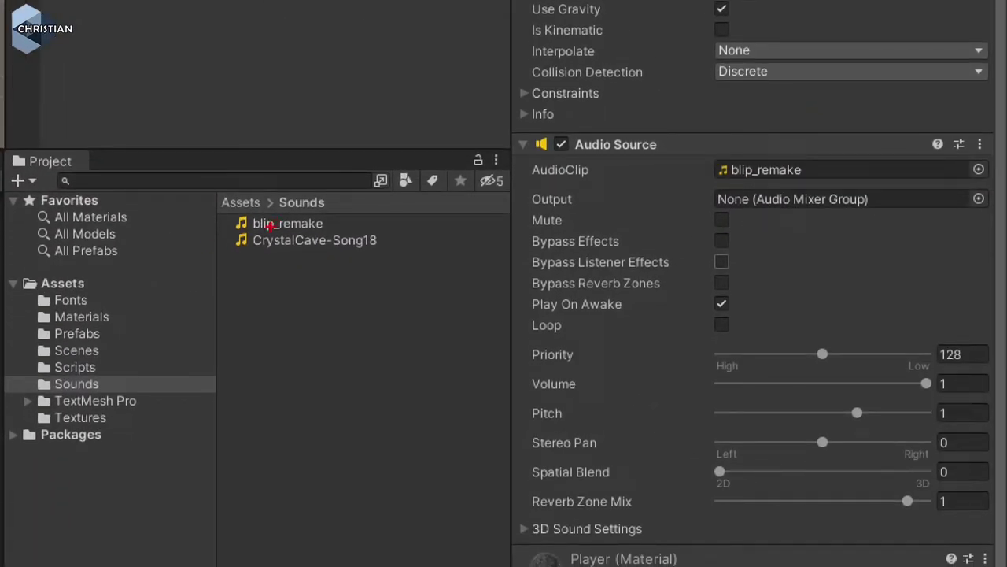
{"action": "mouse_move", "coordinate": [291, 223]}
{"action": "left_mouse_down"}
{"action": "mouse_move", "coordinate": [600, 193]}
{"action": "mouse_move", "coordinate": [715, 168]}
{"action": "left_mouse_up"}
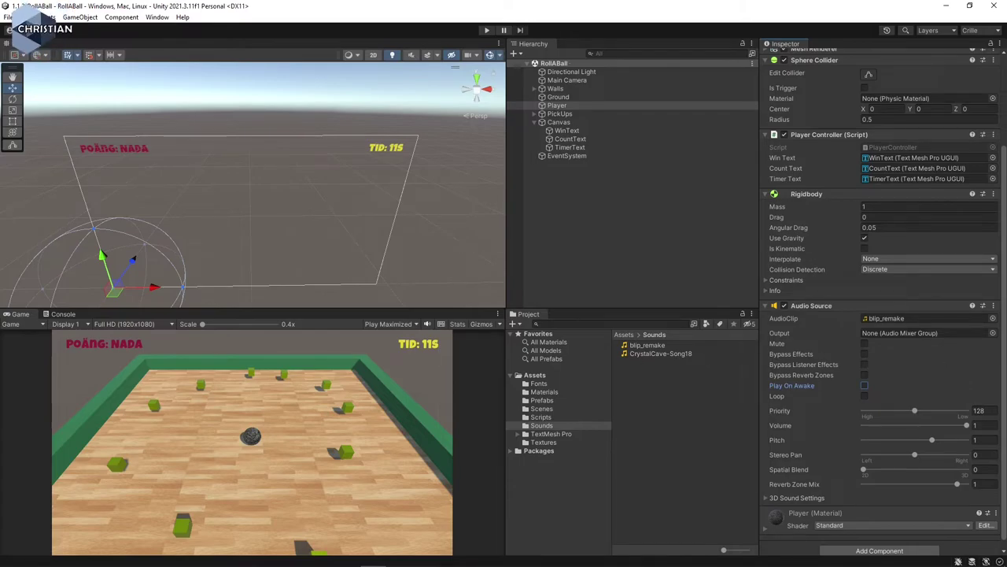
Switch to Visual Studio and declare an AudioSource field named blipSound below the timerText field in PlayerController.cs.
{"action": "key", "text": "alt+Tab"}
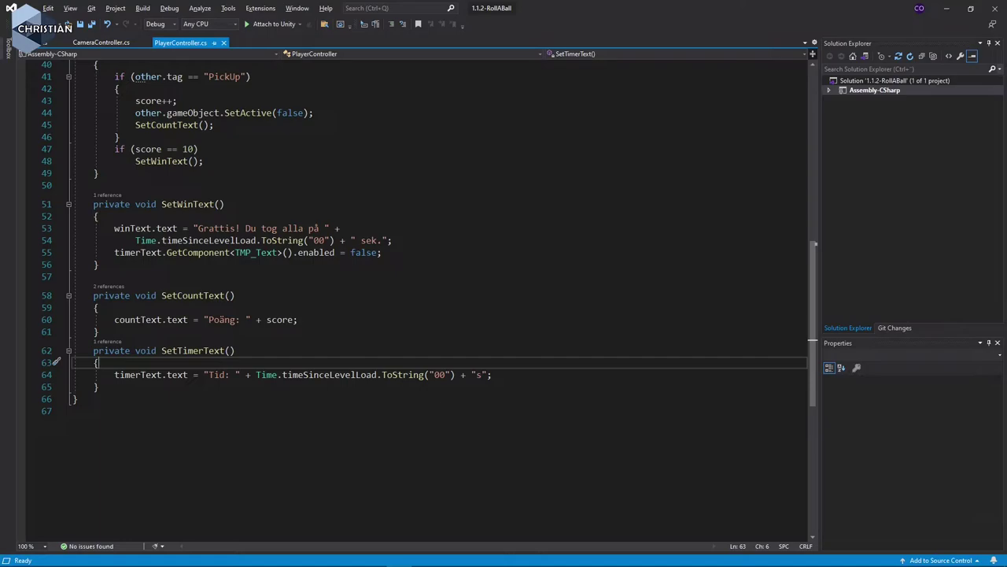
{"action": "left_click", "coordinate": [266, 240]}
{"action": "scroll", "coordinate": [267, 240], "scroll_direction": "up", "scroll_amount": 5}
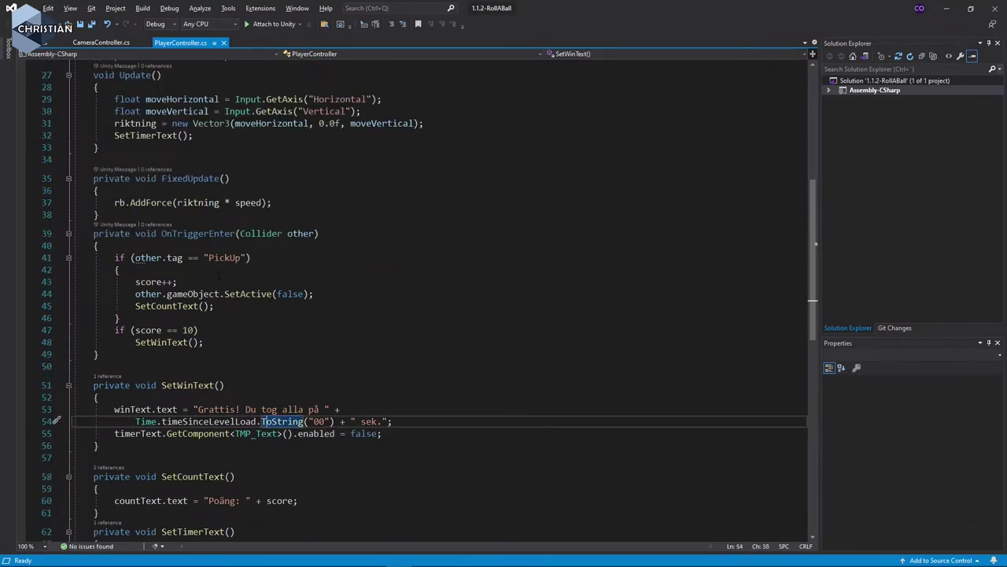
{"action": "scroll", "coordinate": [429, 300], "scroll_direction": "up", "scroll_amount": 4}
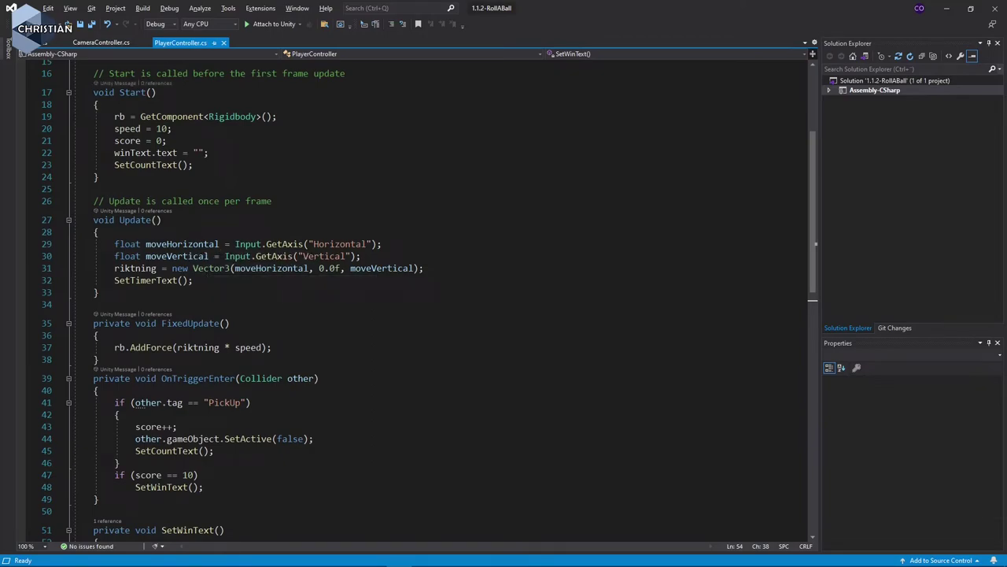
{"action": "left_click", "coordinate": [214, 163]}
{"action": "scroll", "coordinate": [215, 159], "scroll_direction": "up", "scroll_amount": 3}
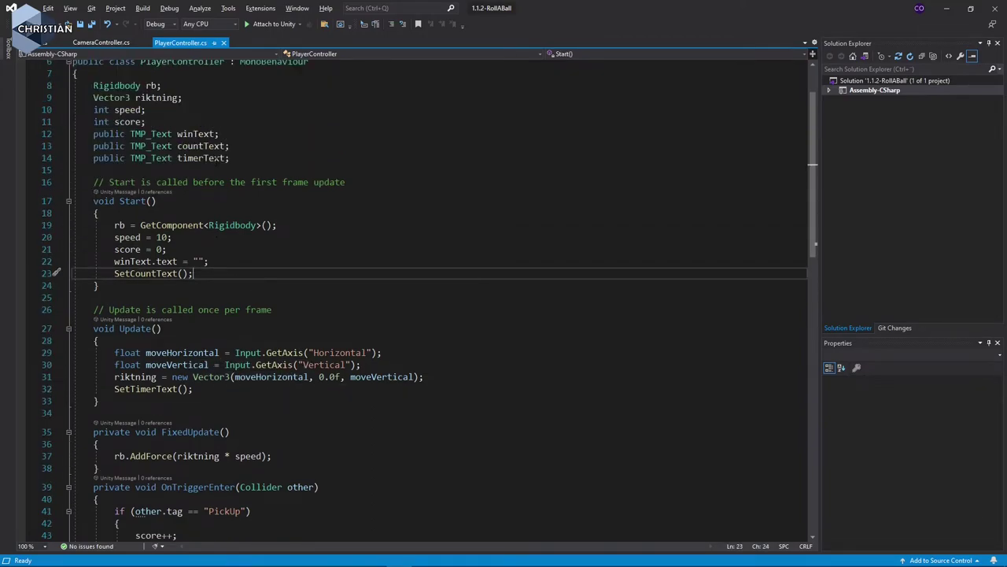
{"action": "left_click", "coordinate": [230, 158]}
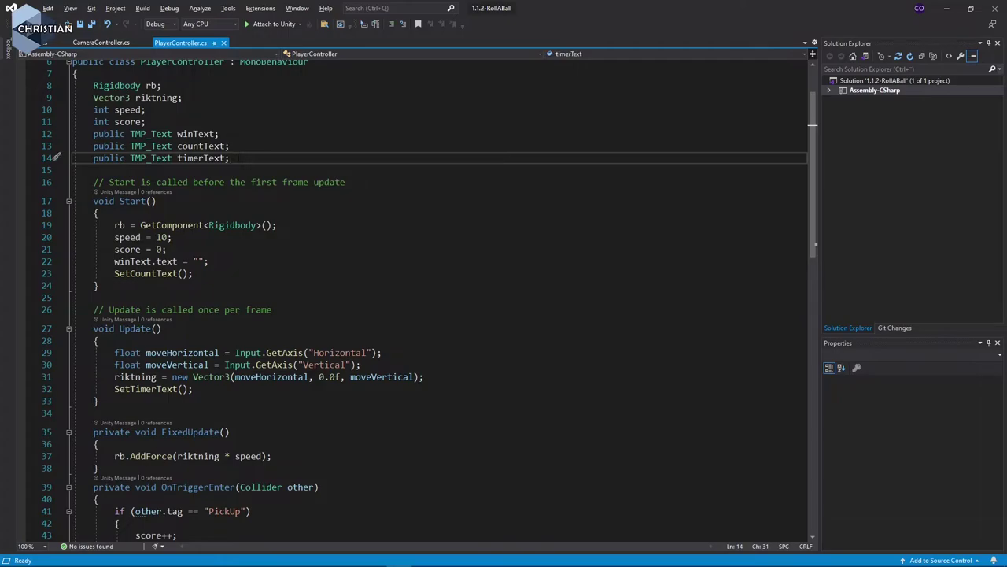
{"action": "key", "text": "Return"}
{"action": "key", "text": "Return"}
{"action": "type", "text": "Audio"}
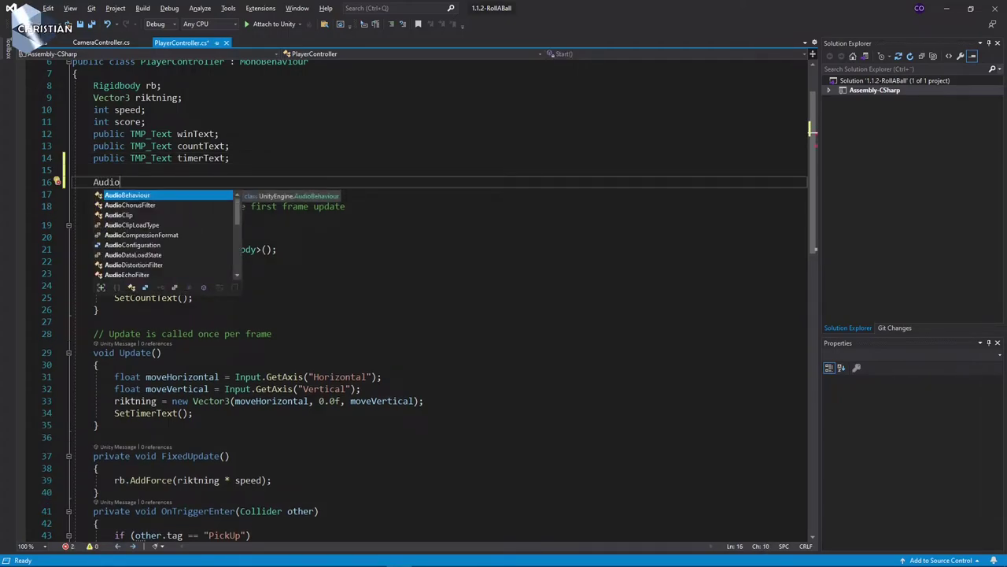
{"action": "type", "text": "source"}
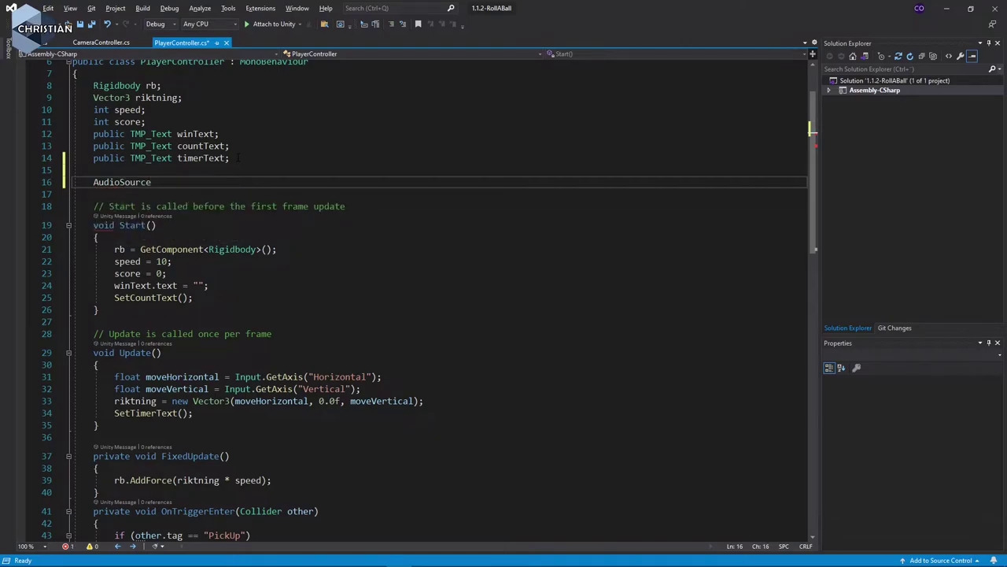
{"action": "type", "text": " blip"}
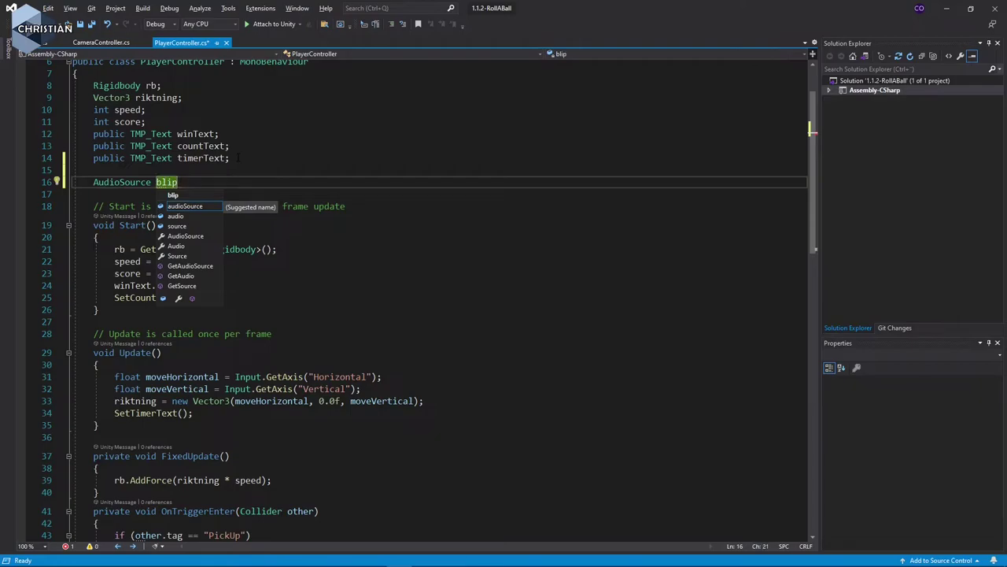
{"action": "type", "text": "Sound;"}
At the end of the Start method, add the line blipSound = GetComponent<AudioSource>();.
{"action": "key", "text": "Down"}
{"action": "key", "text": "Down"}
{"action": "key", "text": "Down"}
{"action": "key", "text": "Down"}
{"action": "key", "text": "Down"}
{"action": "key", "text": "Down"}
{"action": "key", "text": "Down"}
{"action": "key", "text": "Down"}
{"action": "key", "text": "Down"}
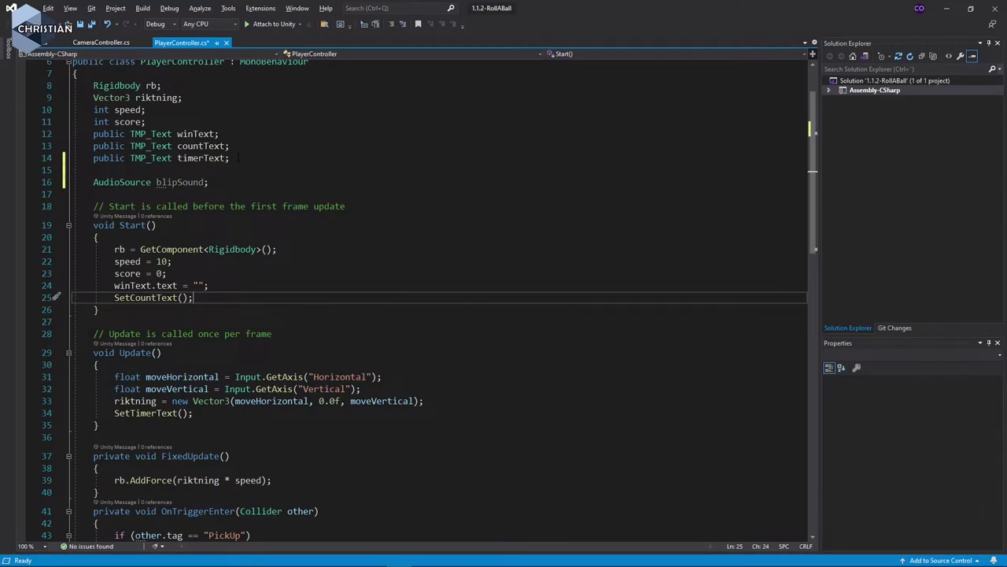
{"action": "key", "text": "Return"}
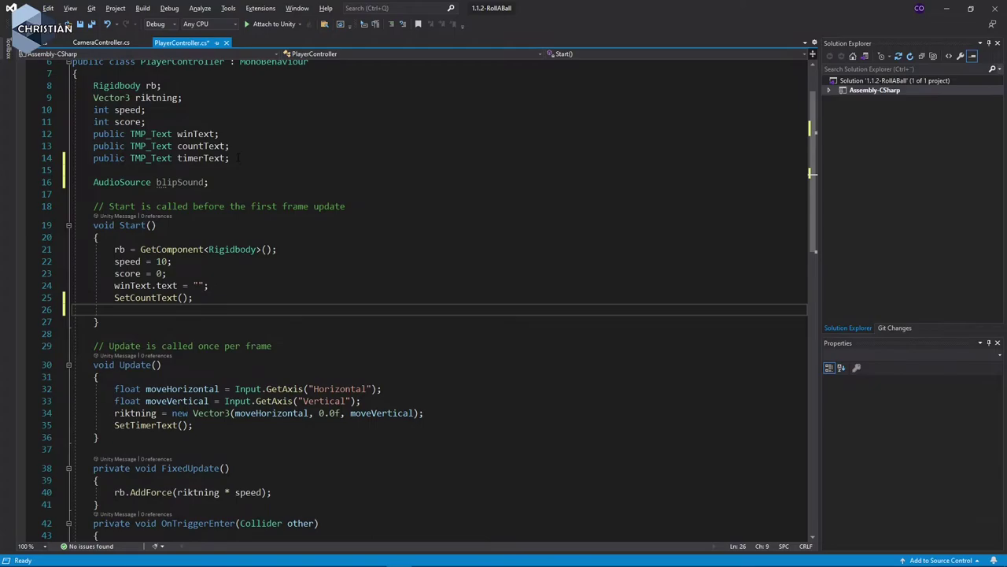
{"action": "type", "text": "bl"}
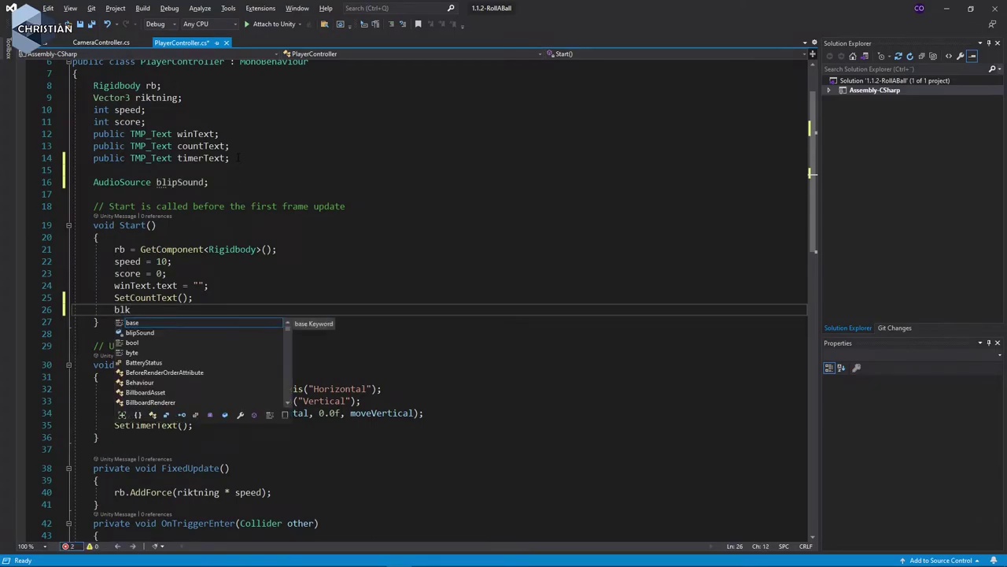
{"action": "type", "text": "ipSound"}
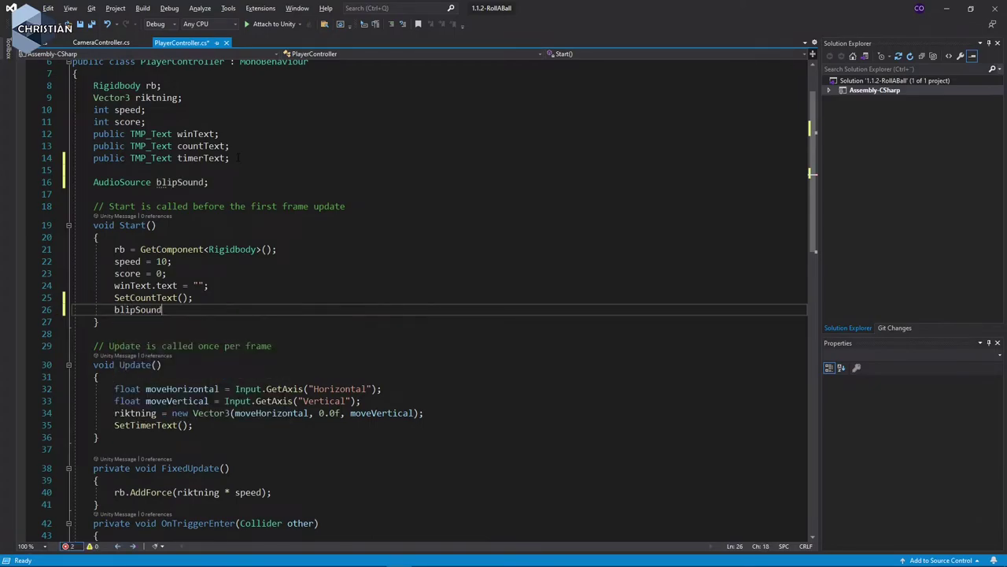
{"action": "type", "text": " = get"}
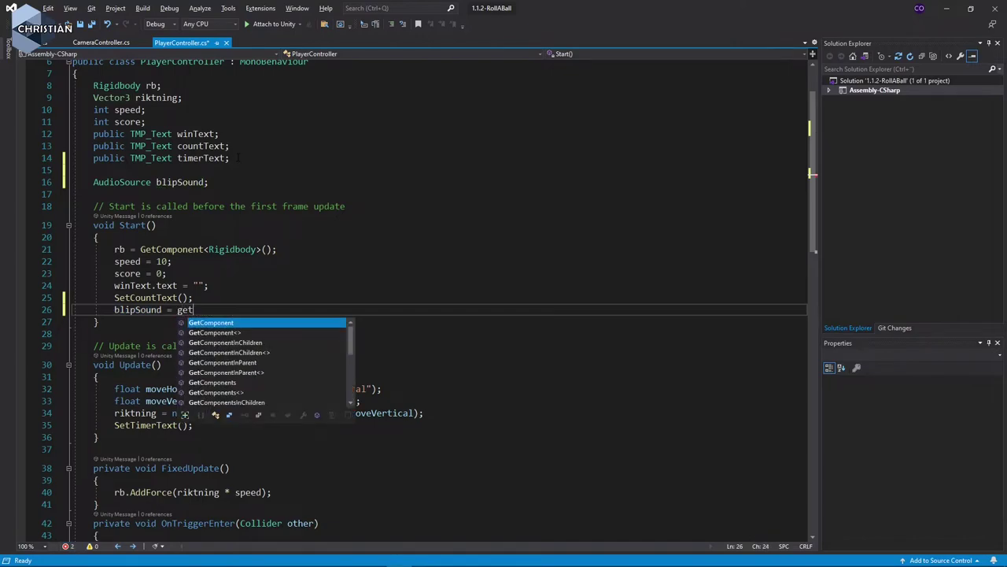
{"action": "key", "text": "Tab"}
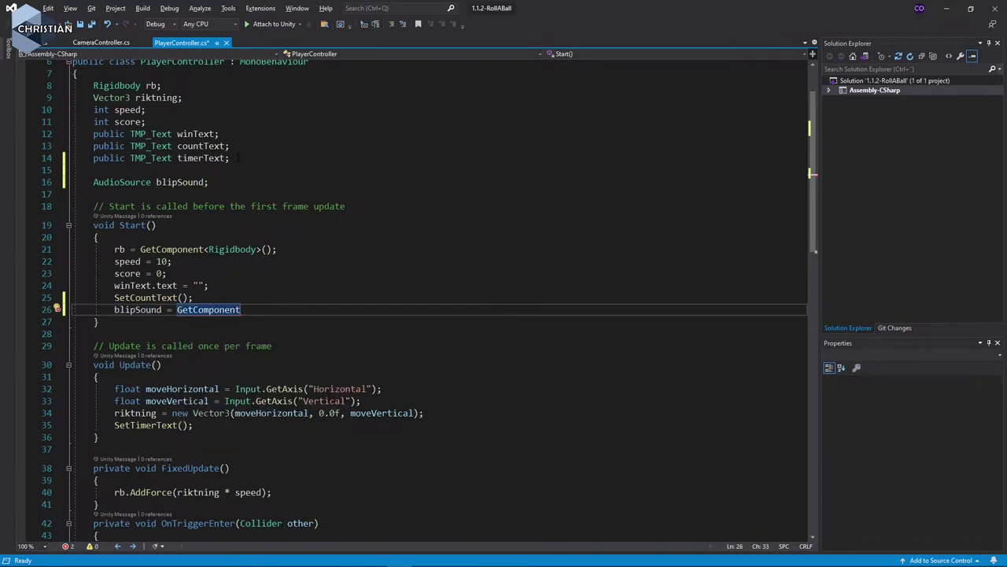
{"action": "type", "text": "<aud"}
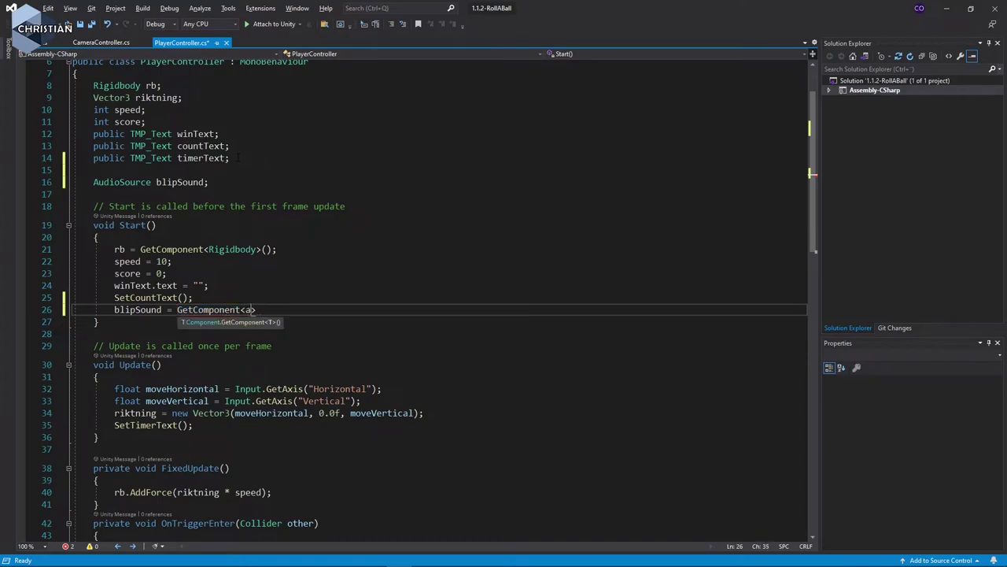
{"action": "type", "text": ">"}
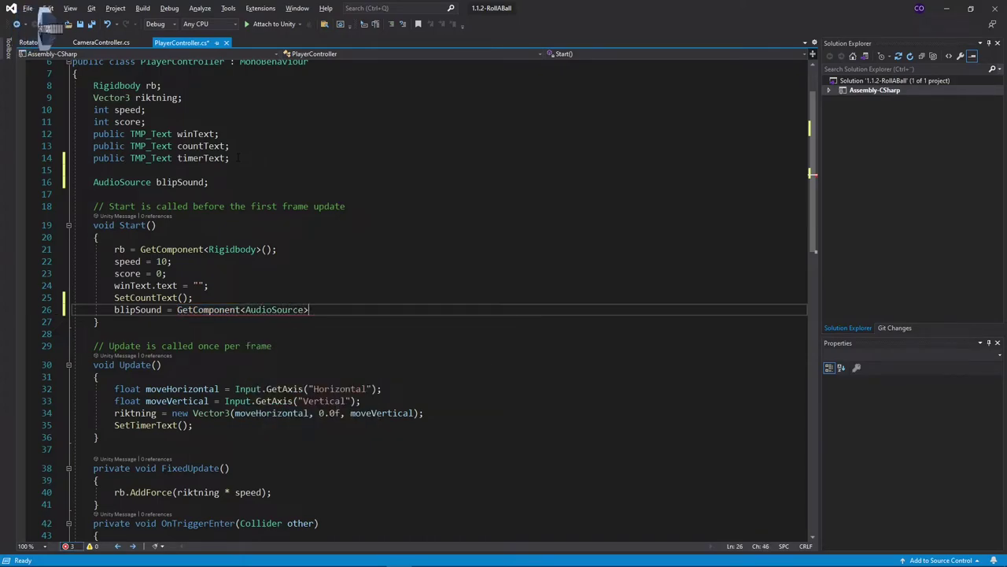
{"action": "type", "text": "()"}
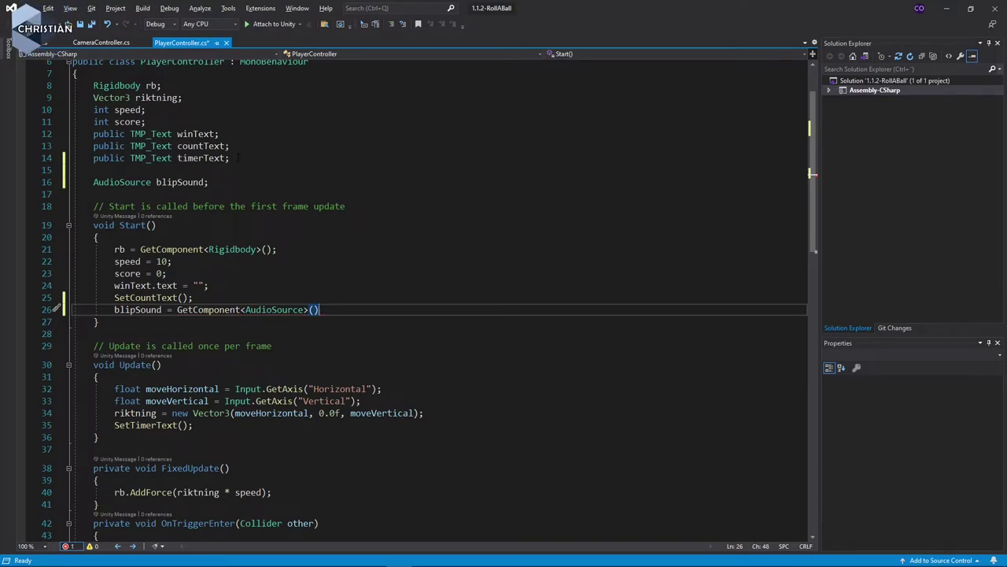
{"action": "type", "text": ";"}
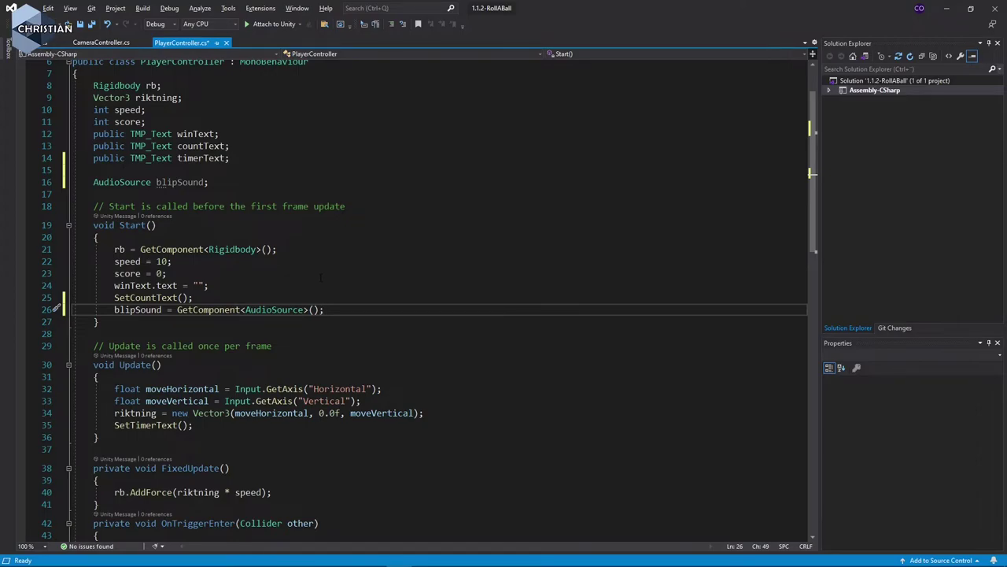
Add the line blipSound.Play(); at the end of the SetCountText method, below the countText.text assignment.
{"action": "scroll", "coordinate": [321, 277], "scroll_direction": "down", "scroll_amount": 6}
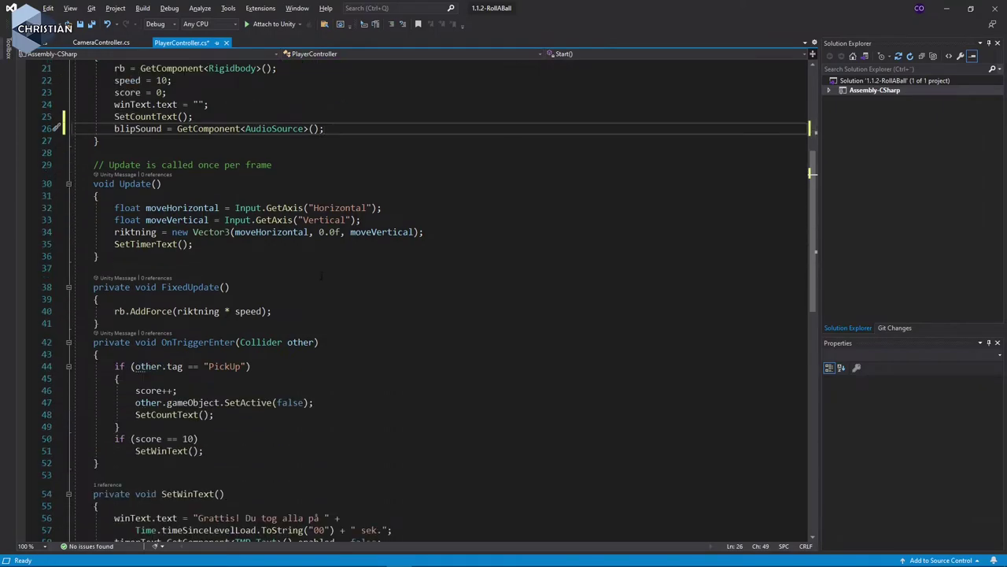
{"action": "scroll", "coordinate": [321, 276], "scroll_direction": "down", "scroll_amount": 1}
{"action": "scroll", "coordinate": [323, 277], "scroll_direction": "down", "scroll_amount": 3}
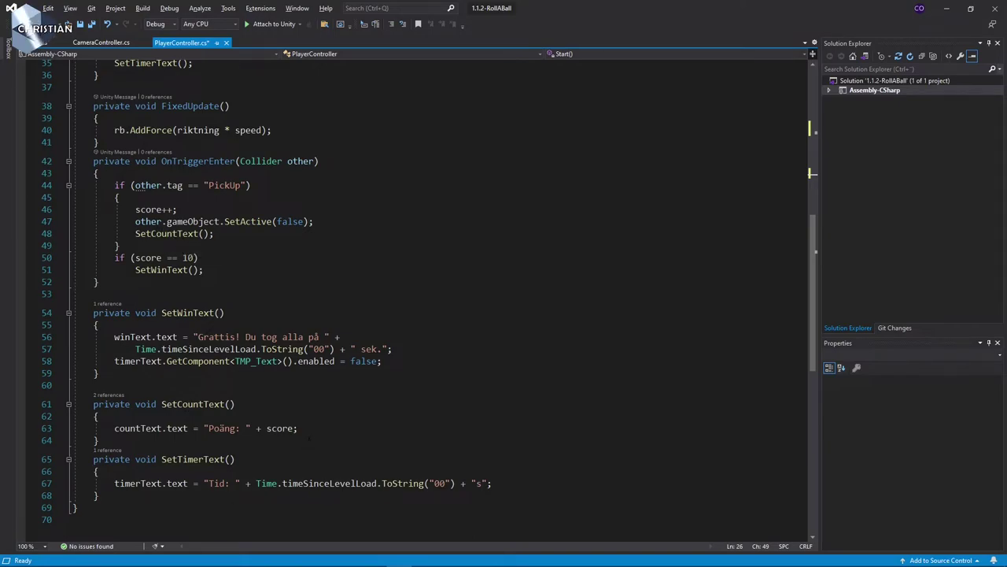
{"action": "left_click", "coordinate": [311, 428]}
{"action": "key", "text": "Return"}
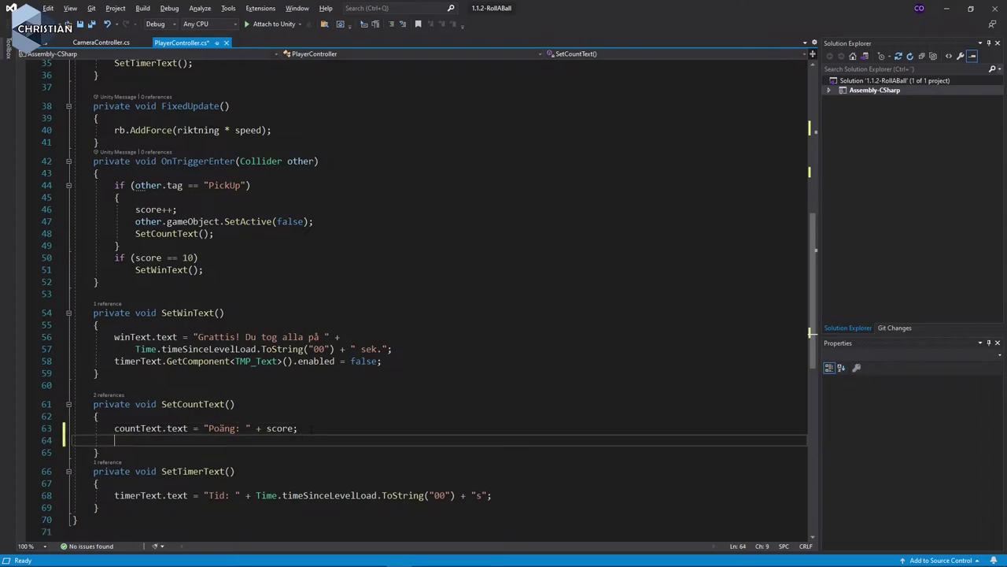
{"action": "type", "text": "bli"}
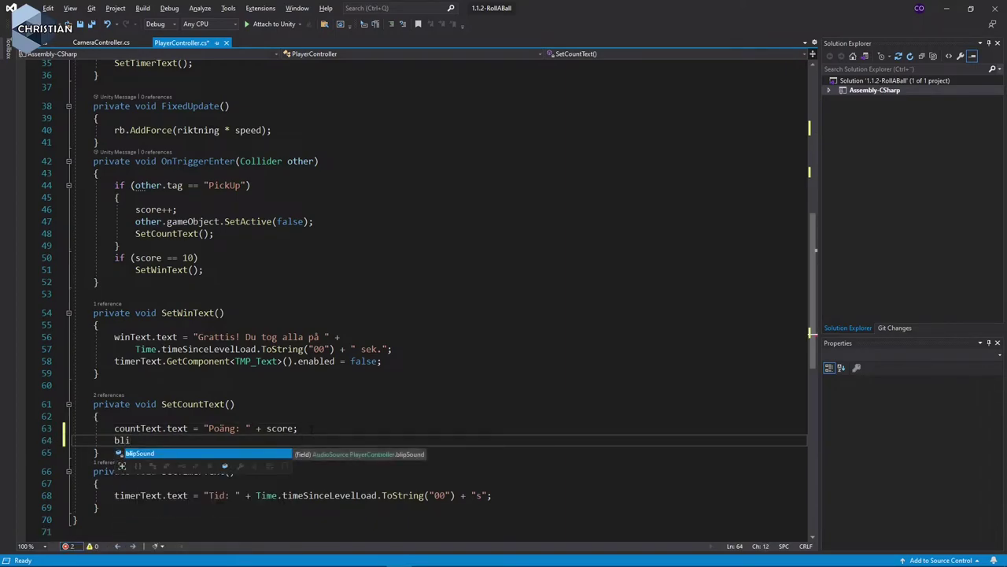
{"action": "type", "text": "pSound."}
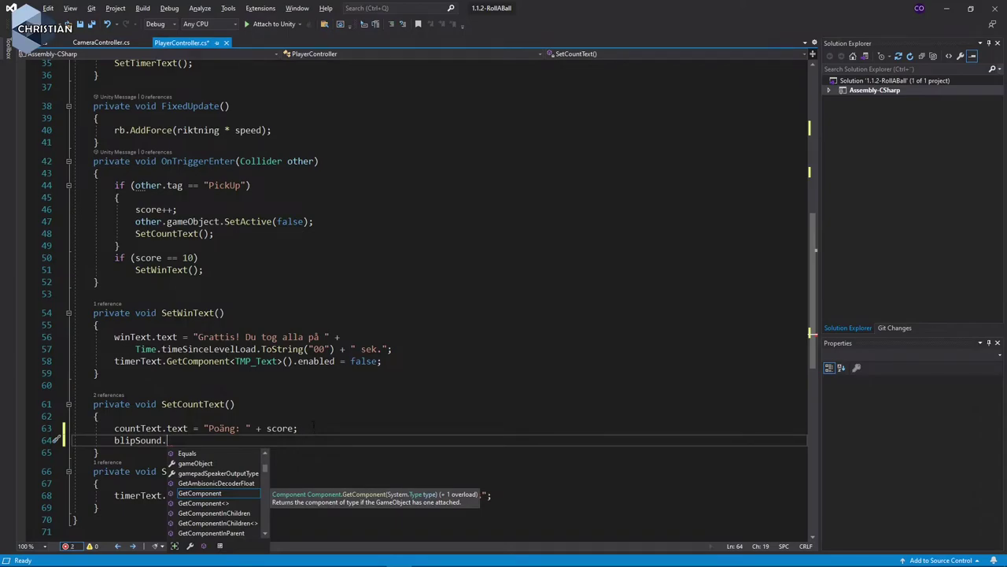
{"action": "scroll", "coordinate": [219, 502], "scroll_direction": "down", "scroll_amount": 10}
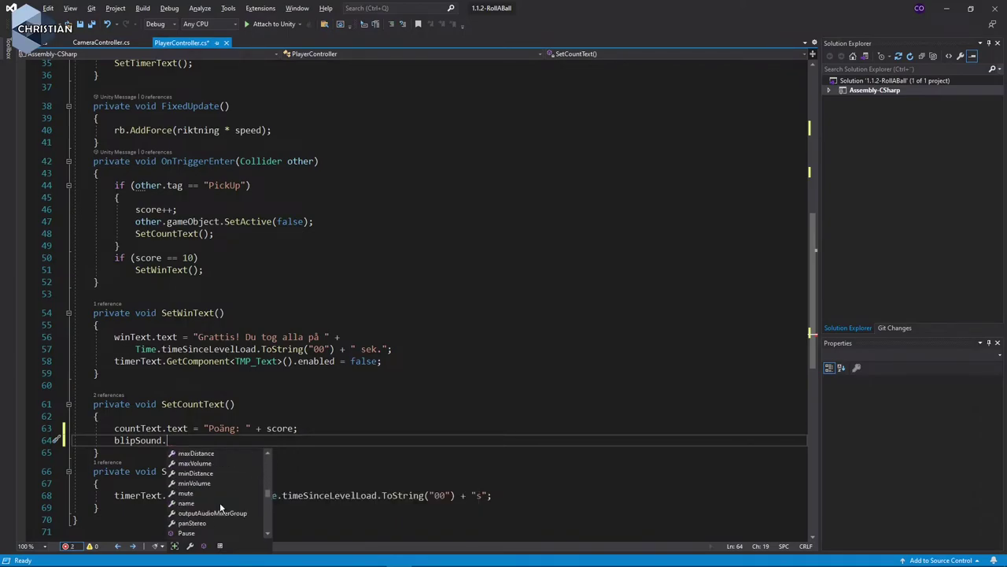
{"action": "scroll", "coordinate": [219, 502], "scroll_direction": "down", "scroll_amount": 10}
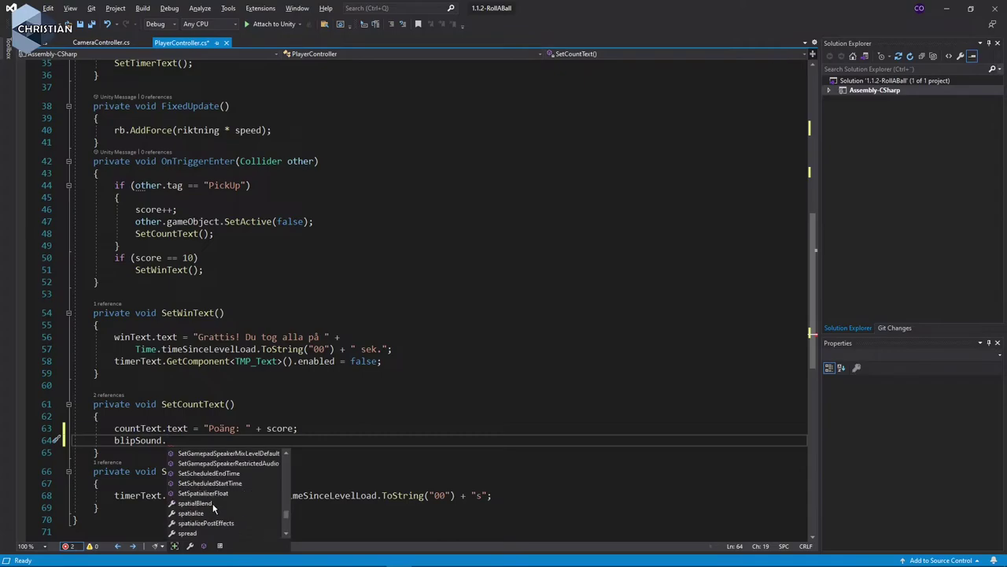
{"action": "key", "text": "Escape"}
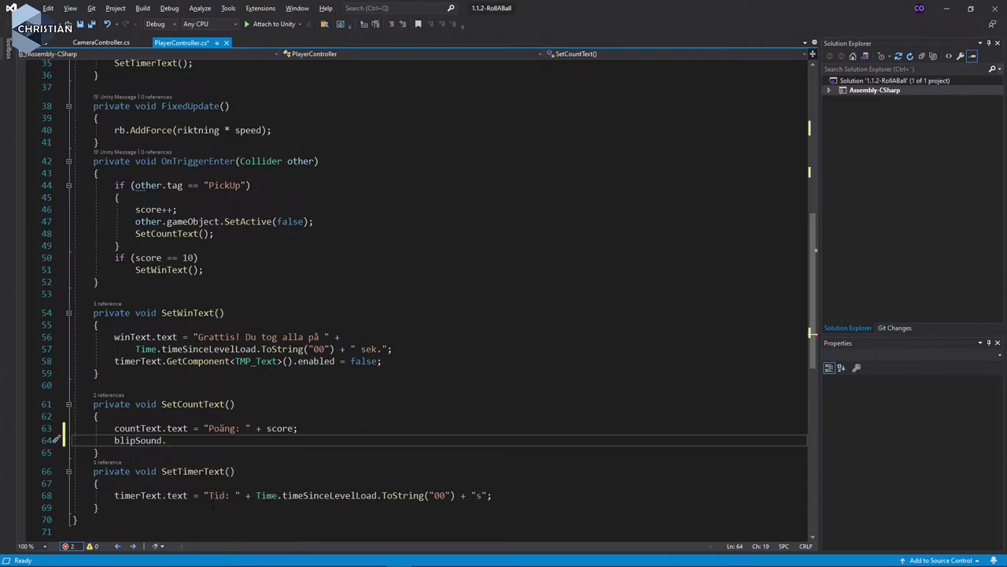
{"action": "type", "text": "Play"}
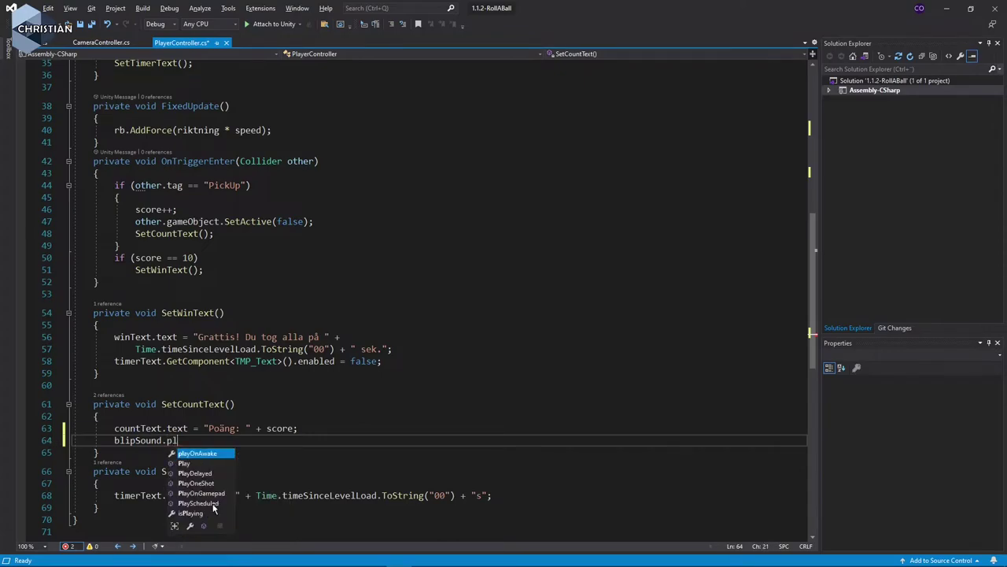
{"action": "key", "text": "Escape"}
{"action": "type", "text": "()();"}
{"action": "key", "text": "BackSpace"}
{"action": "key", "text": "BackSpace"}
{"action": "key", "text": "BackSpace"}
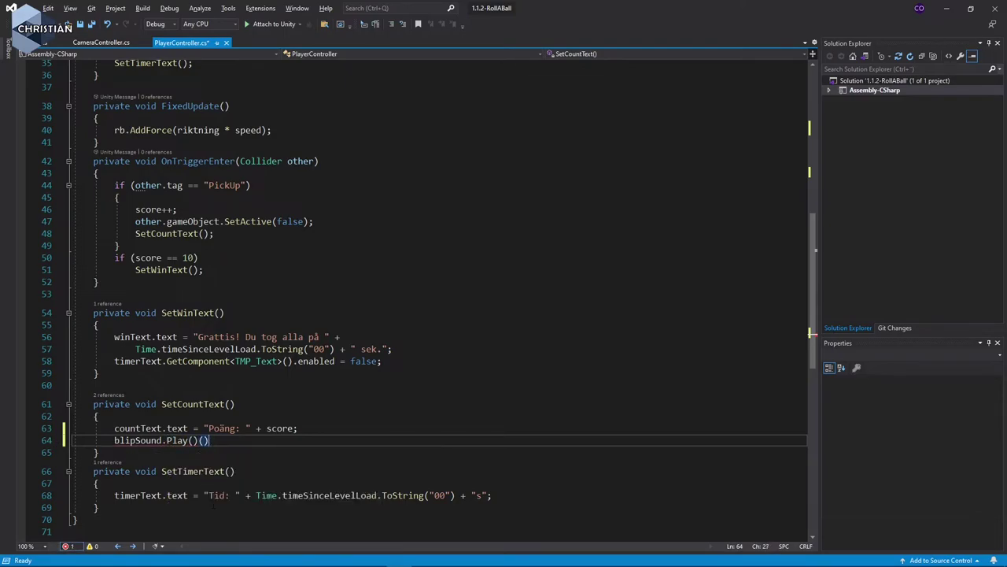
{"action": "type", "text": ";"}
Try cutting the score++; and other.gameObject.SetActive(false); lines out of the PickUp check in OnTriggerEnter.
{"action": "left_click", "coordinate": [156, 210]}
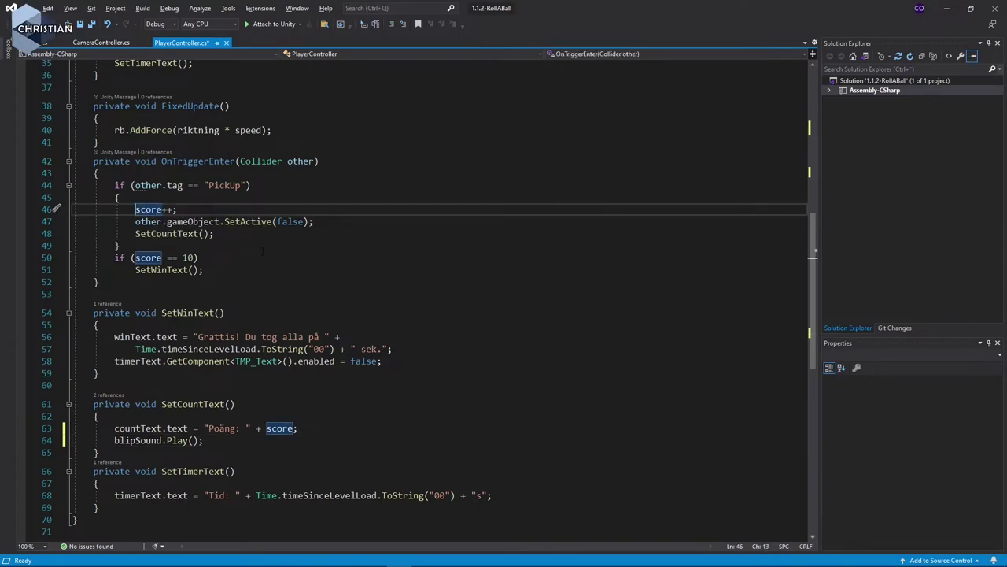
{"action": "key", "text": "Home"}
{"action": "key", "text": "shift+Down"}
{"action": "key", "text": "shift+Down"}
{"action": "key", "text": "ctrl+c"}
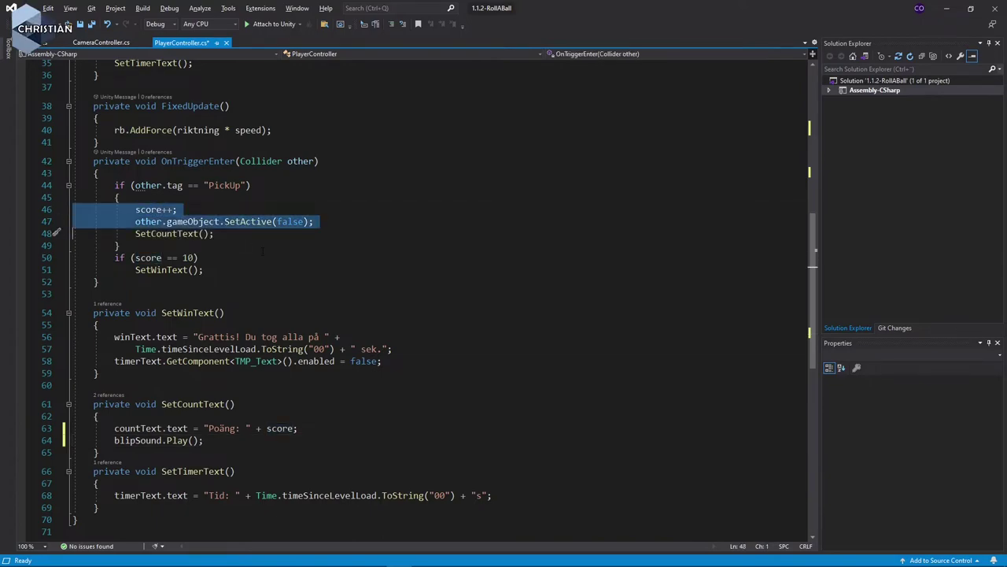
{"action": "key", "text": "Delete"}
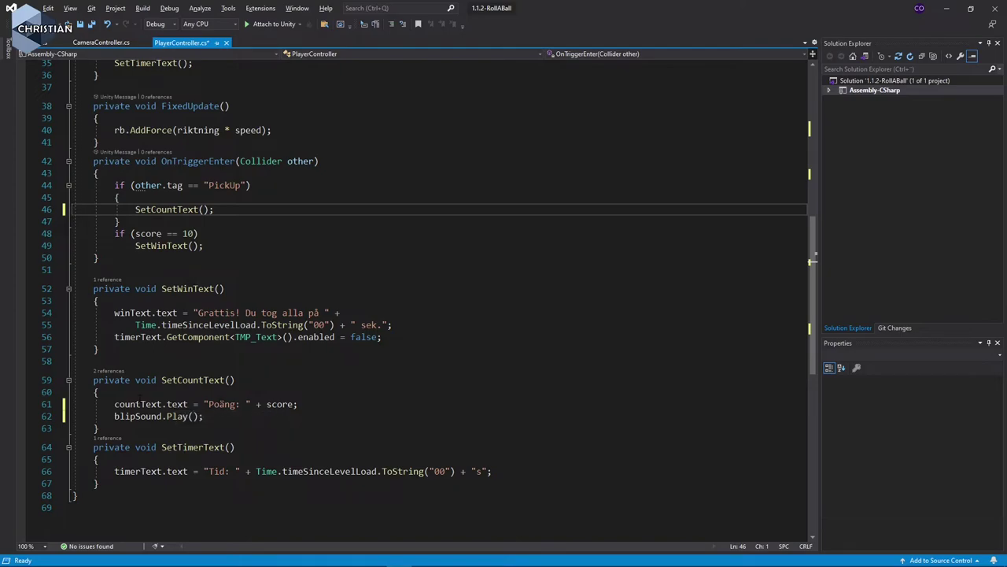
Try pasting the cut lines at the start of SetCountText, saving, and deleting the pasted other.gameObject.SetActive(false); line.
{"action": "left_click", "coordinate": [119, 404]}
{"action": "key", "text": "Home"}
{"action": "key", "text": "Return"}
{"action": "key", "text": "Up"}
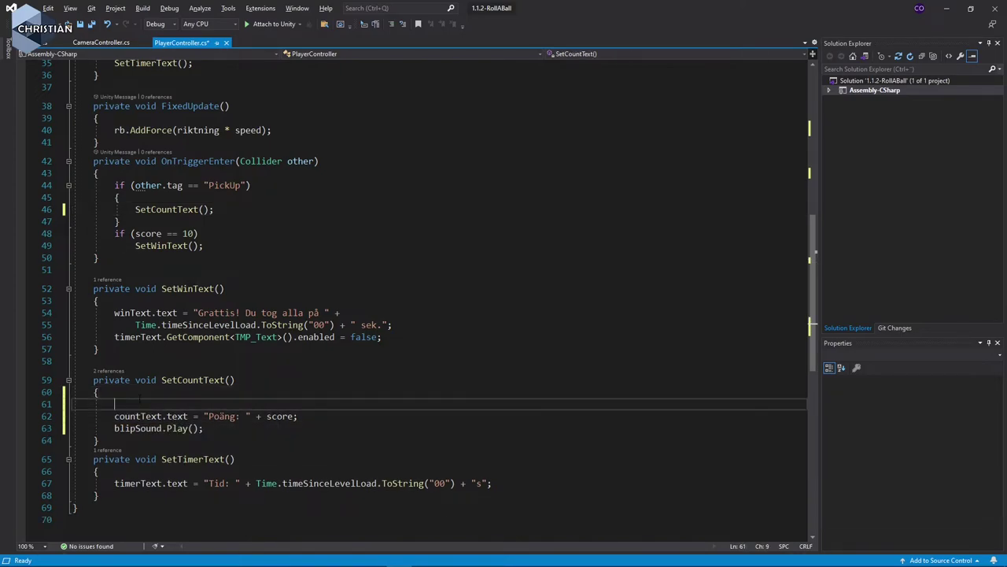
{"action": "key", "text": "ctrl+v"}
{"action": "key", "text": "ctrl+s"}
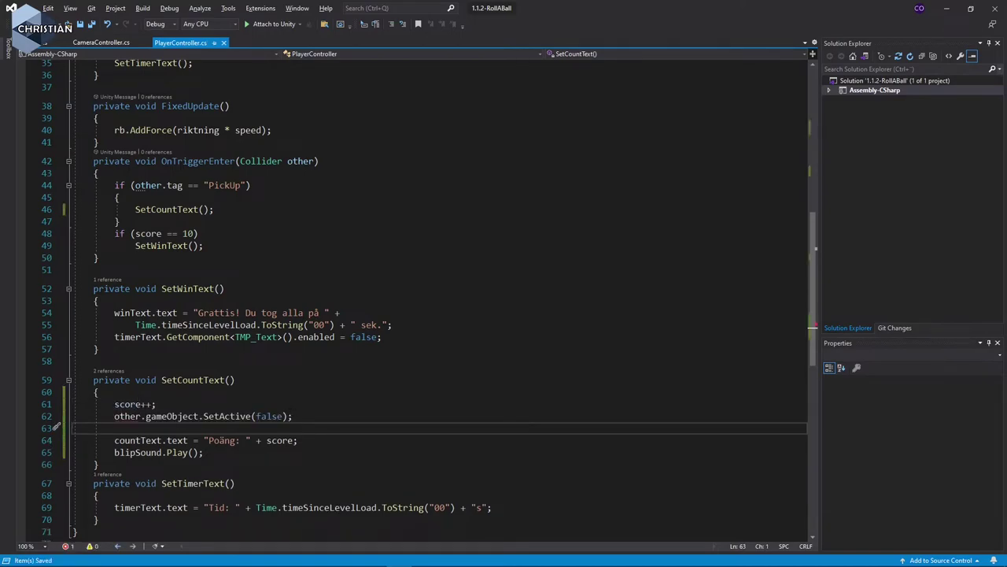
{"action": "left_click_drag", "start_coordinate": [293, 416], "coordinate": [114, 416]}
{"action": "key", "text": "BackSpace"}
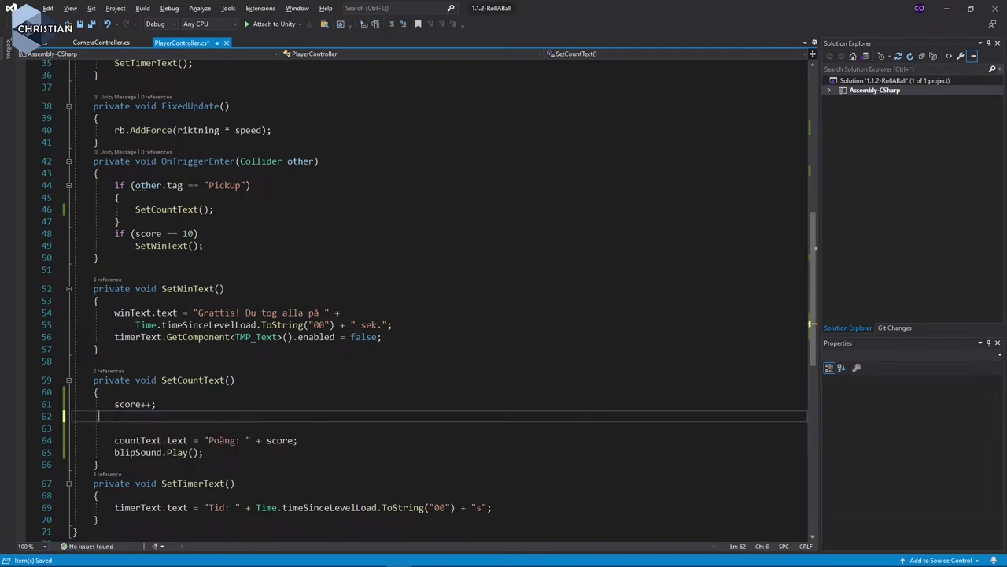
Undo the edits in SetCountText and OnTriggerEnter until the two cut lines are back inside the PickUp check.
{"action": "left_click", "coordinate": [236, 356]}
{"action": "key", "text": "Down"}
{"action": "key", "text": "Down"}
{"action": "key", "text": "Down"}
{"action": "key", "text": "Down"}
{"action": "key", "text": "ctrl+z"}
{"action": "key", "text": "ctrl+z"}
{"action": "key", "text": "ctrl+z"}
{"action": "key", "text": "ctrl+z"}
{"action": "key", "text": "ctrl+z"}
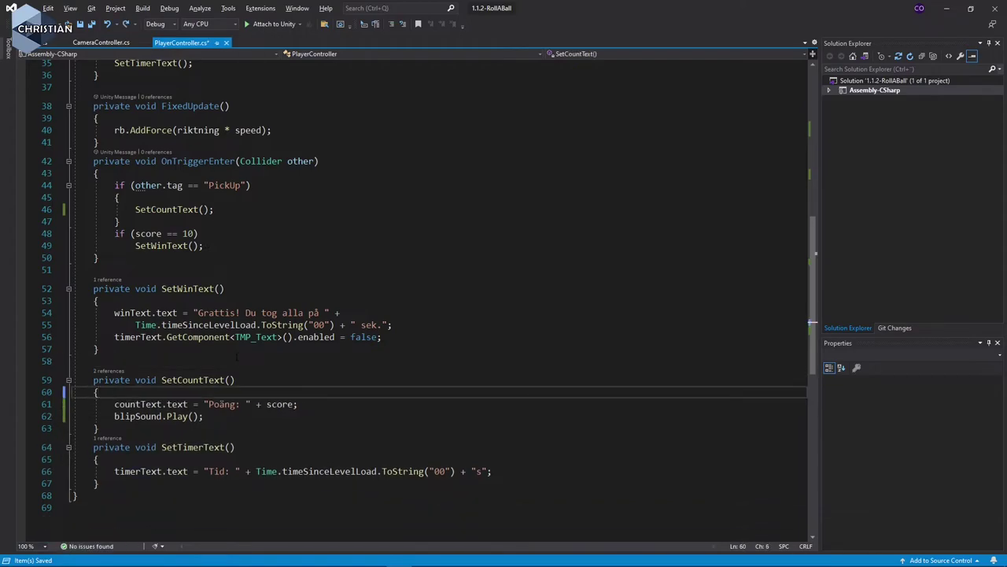
{"action": "key", "text": "ctrl+z"}
{"action": "key", "text": "ctrl+z"}
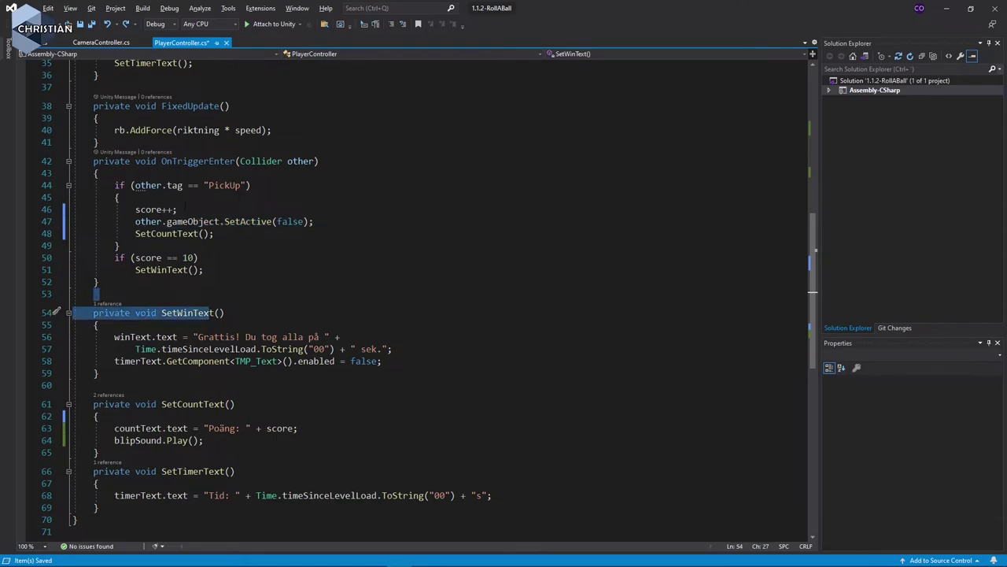
Move only score++; from the PickUp check in OnTriggerEnter to the start of SetCountText, and save the script.
{"action": "key", "text": "ctrl+z"}
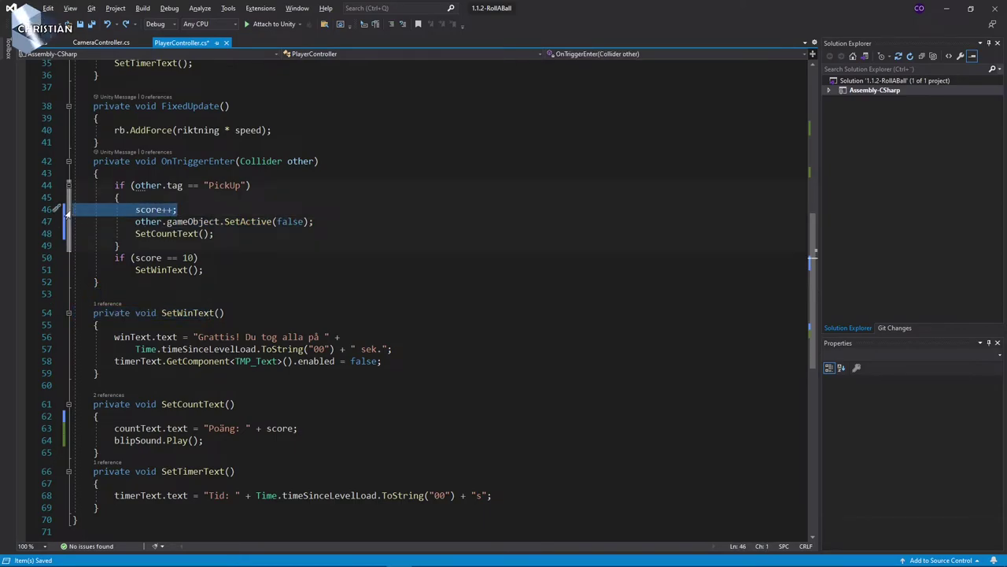
{"action": "key", "text": "ctrl+z"}
{"action": "key", "text": "Insert"}
{"action": "key", "text": "ctrl+z"}
{"action": "key", "text": "ctrl+z"}
{"action": "left_click", "coordinate": [134, 403]}
{"action": "key", "text": "Return"}
{"action": "type", "text": "score++;"}
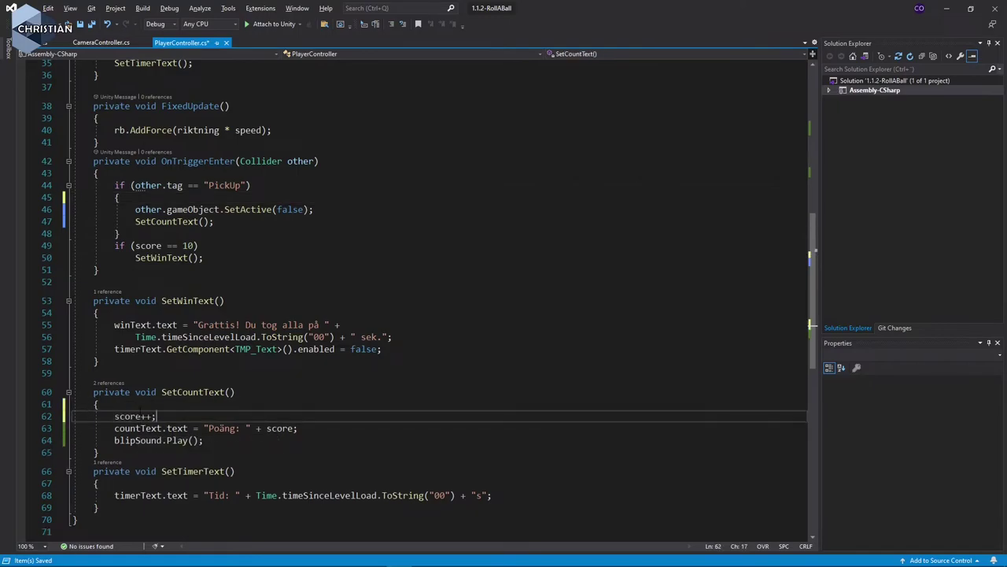
{"action": "key", "text": "ctrl+s"}
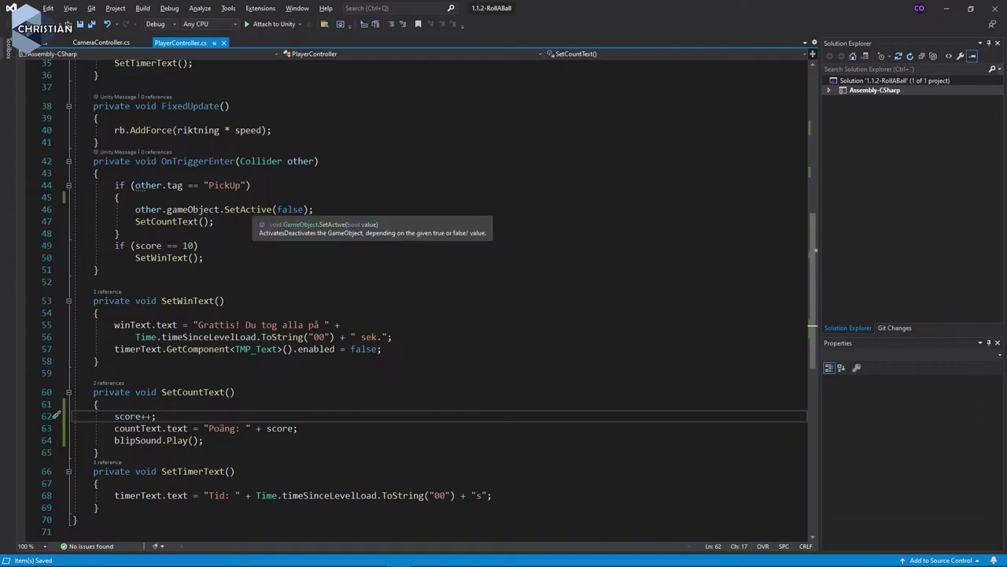
{"action": "double_click", "coordinate": [177, 222]}
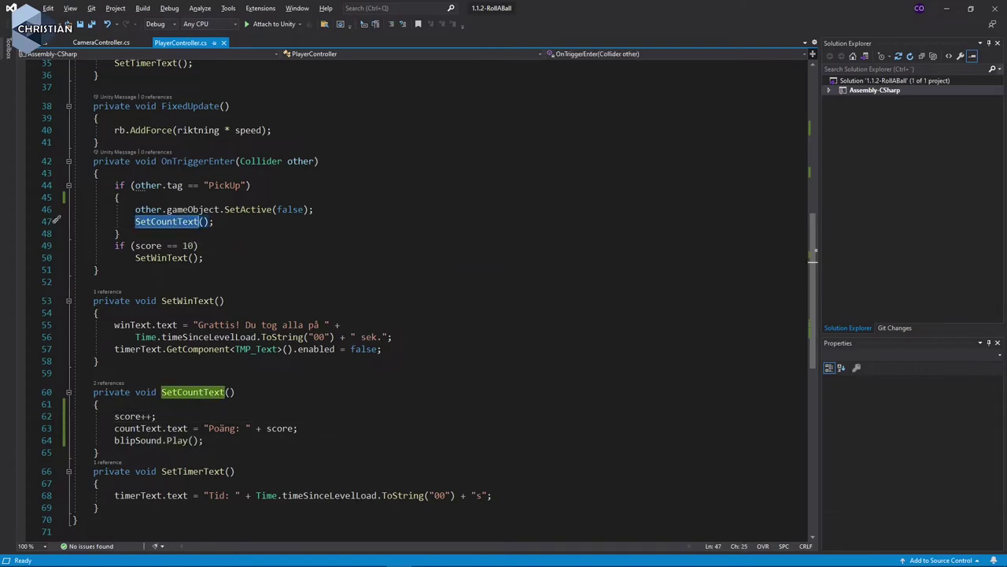
{"action": "left_click_drag", "start_coordinate": [167, 428], "coordinate": [298, 428]}
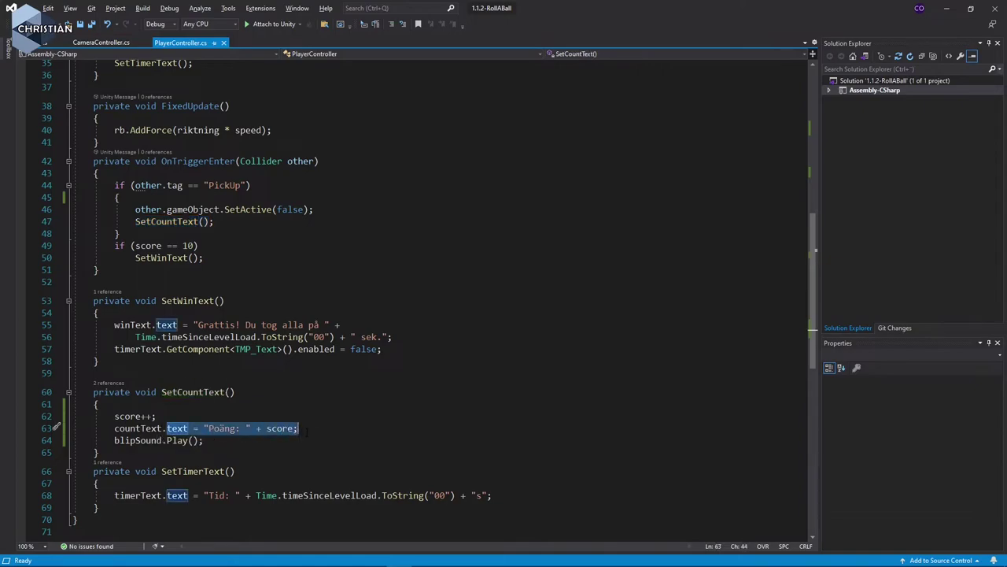
{"action": "left_click", "coordinate": [223, 441]}
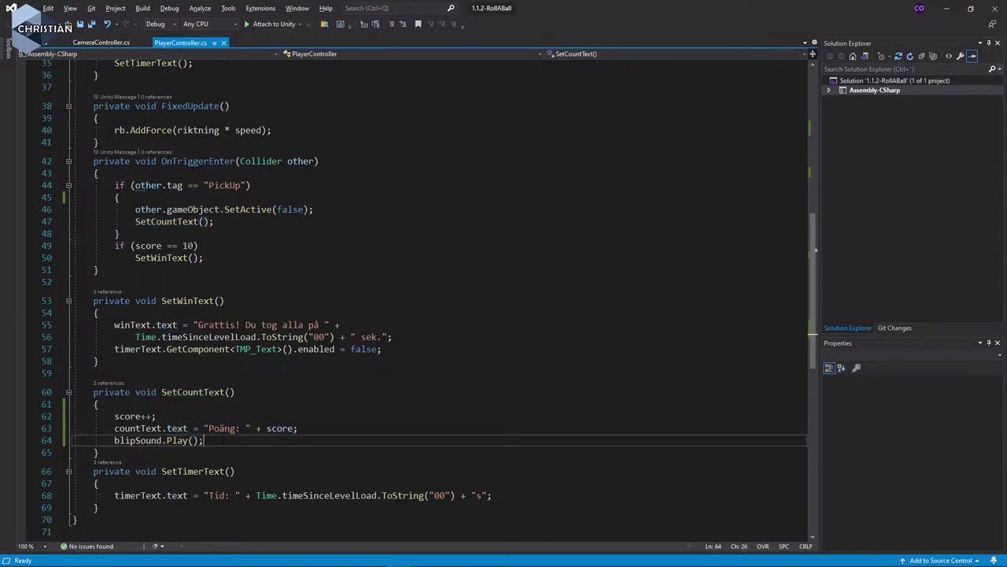
Save the script, switch to Unity and play-test the game by rolling the ball into several pickups, ending with play mode stopped.
{"action": "key", "text": "ctrl+s"}
{"action": "key", "text": "alt+Tab"}
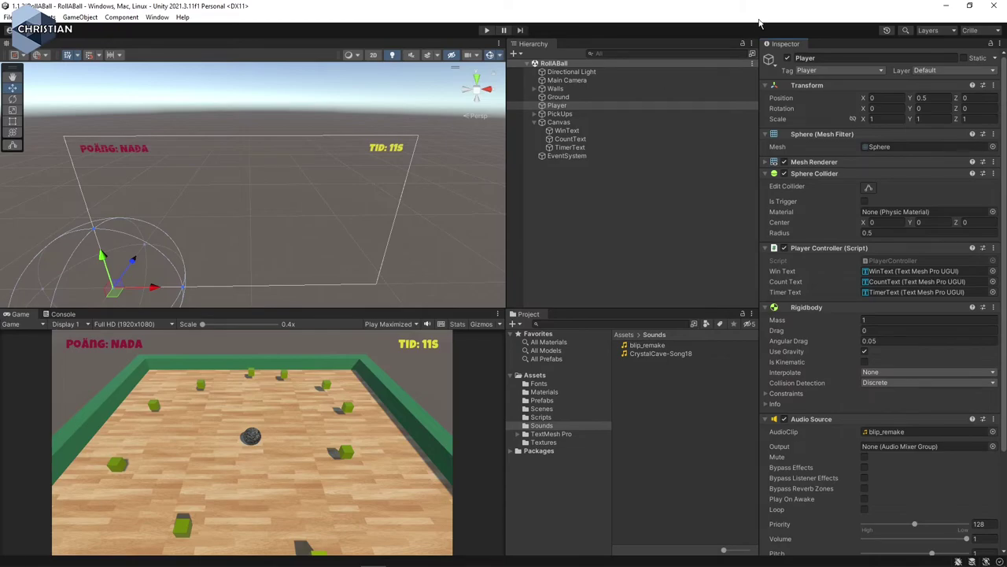
{"action": "left_click", "coordinate": [488, 31]}
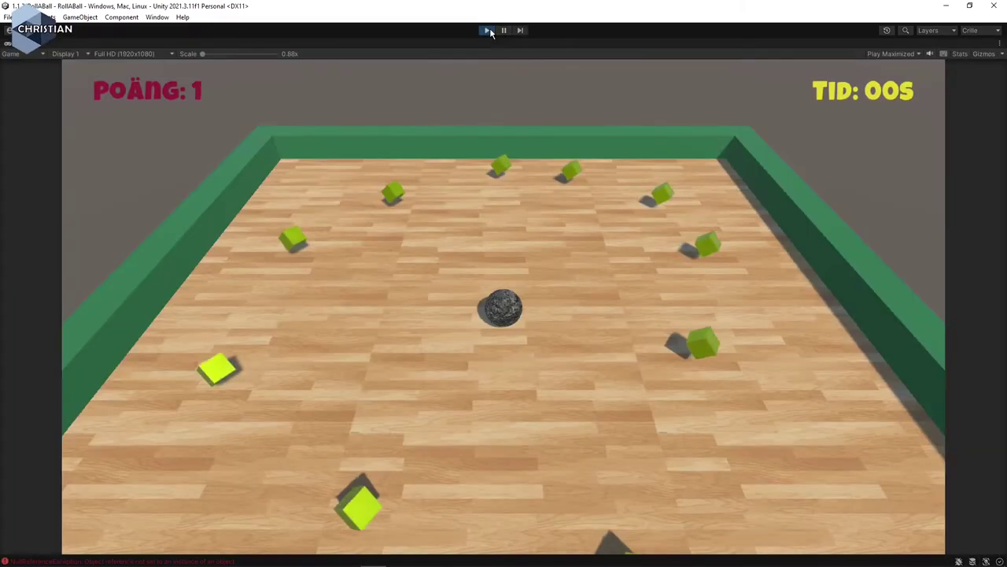
{"action": "key", "text": "Right"}
{"action": "key", "text": "Down"}
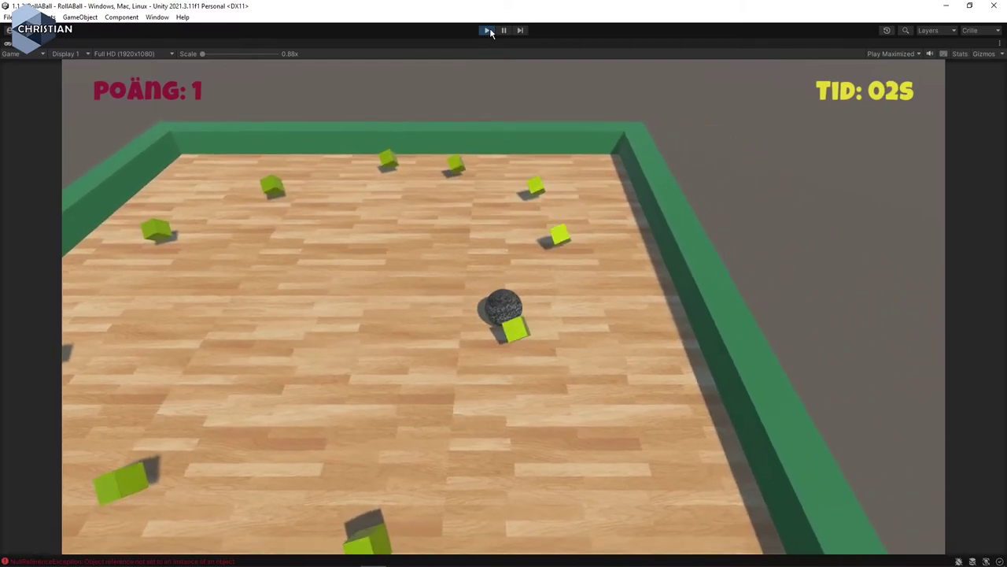
{"action": "key", "text": "Up"}
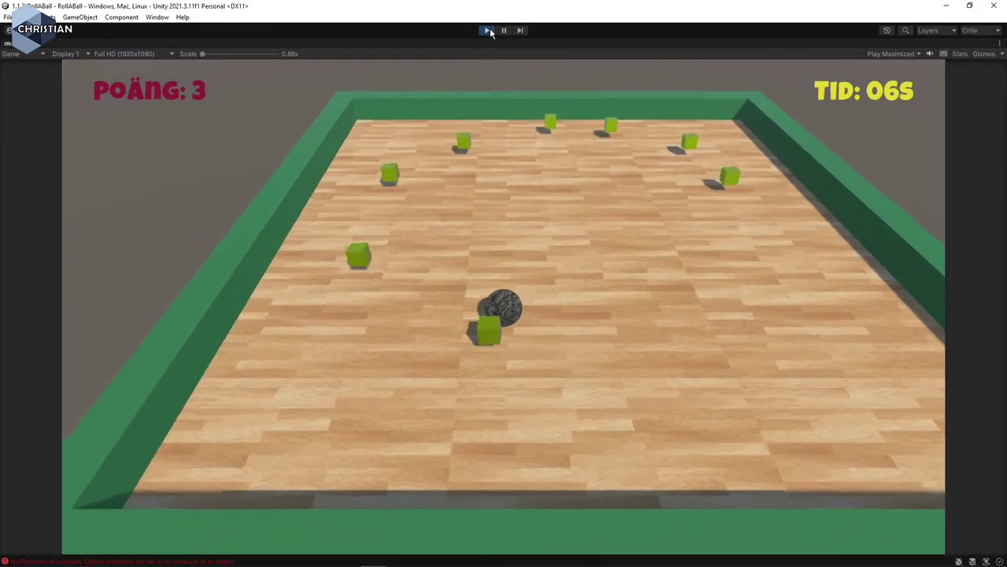
{"action": "key", "text": "Left"}
{"action": "key", "text": "Up"}
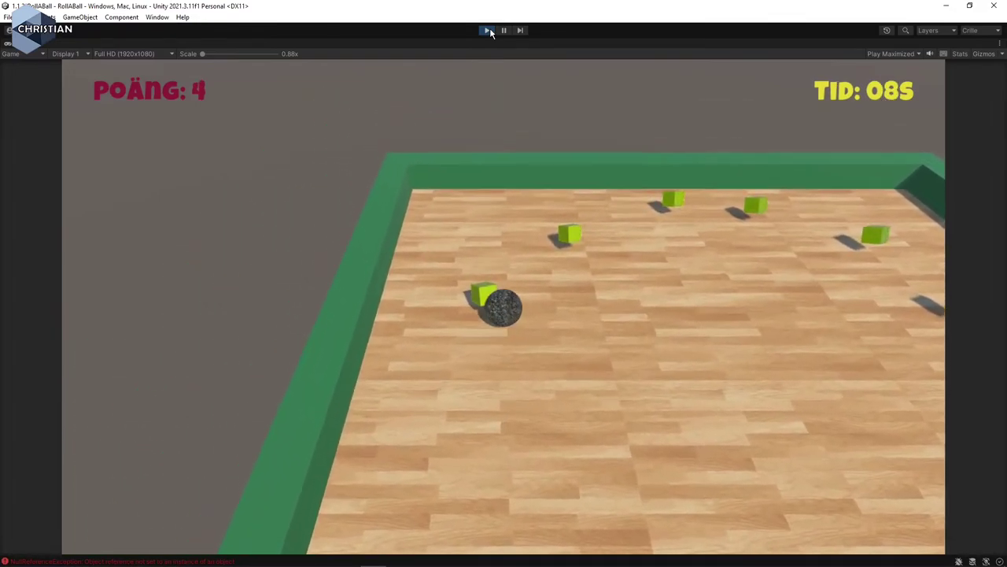
{"action": "key", "text": "Right"}
{"action": "key", "text": "Down"}
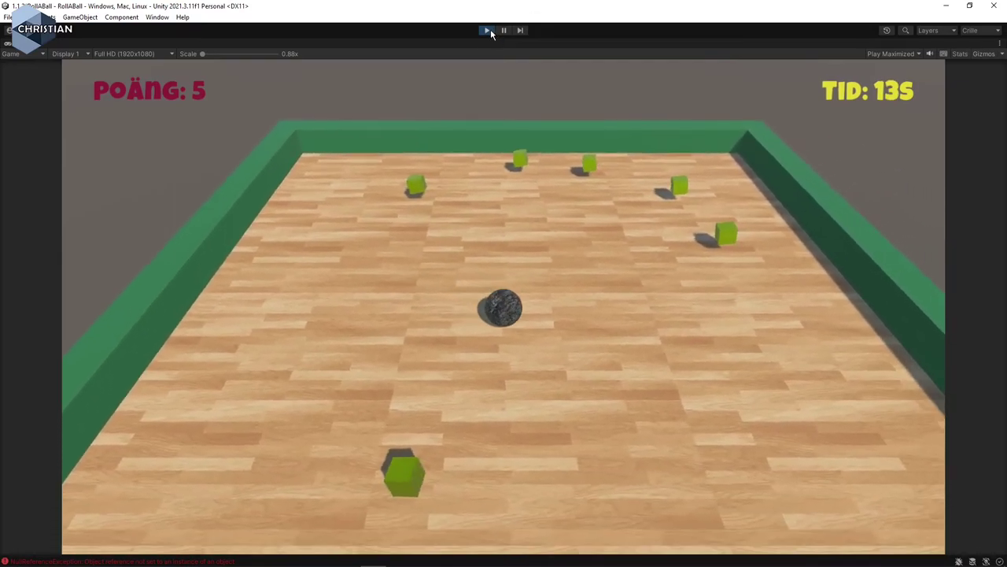
{"action": "left_click", "coordinate": [489, 30]}
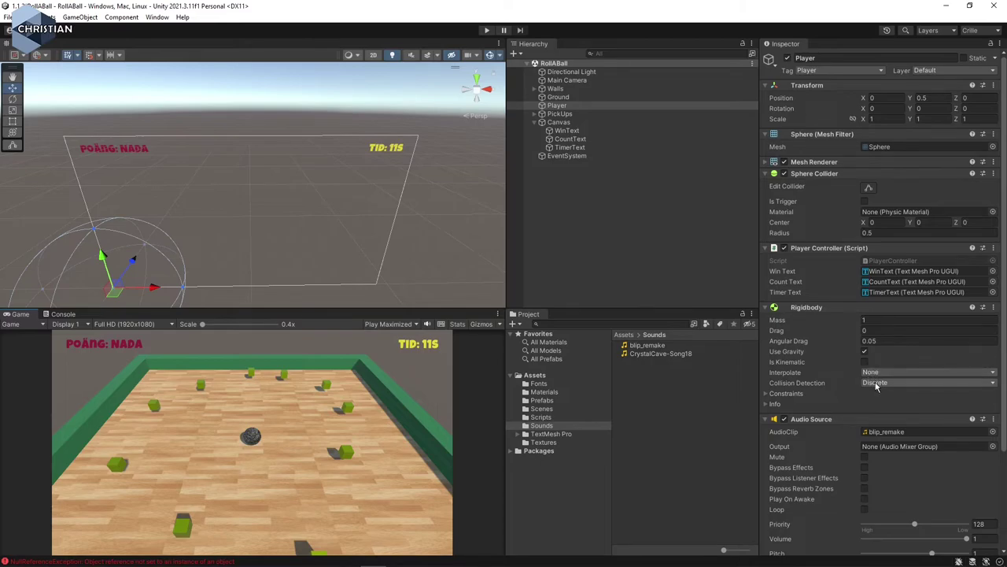
Check the Player's Audio Source settings and open the script behind the NullReferenceException error in Visual Studio.
{"action": "scroll", "coordinate": [879, 376], "scroll_direction": "down", "scroll_amount": 4}
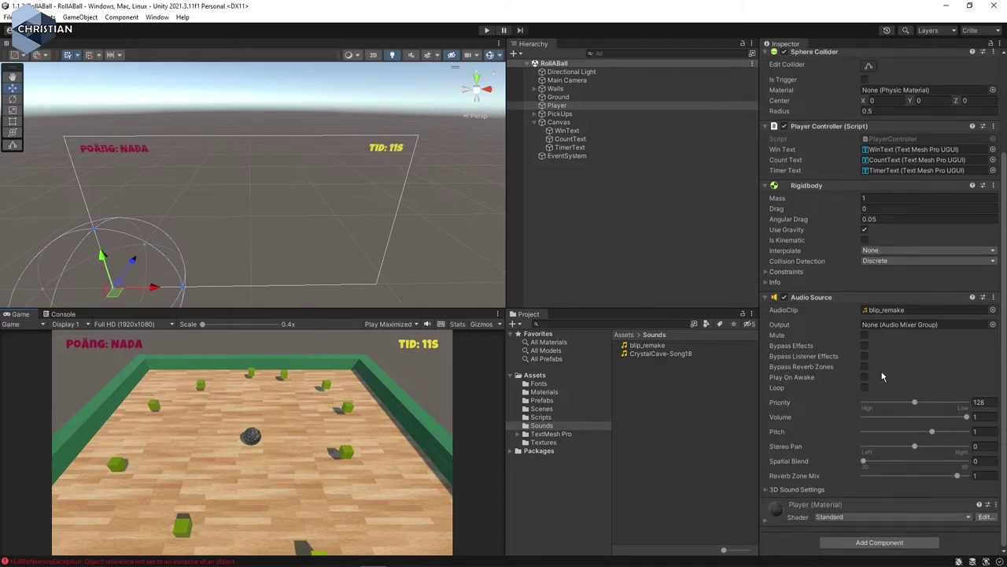
{"action": "scroll", "coordinate": [893, 369], "scroll_direction": "up", "scroll_amount": 4}
{"action": "mouse_move", "coordinate": [158, 565]}
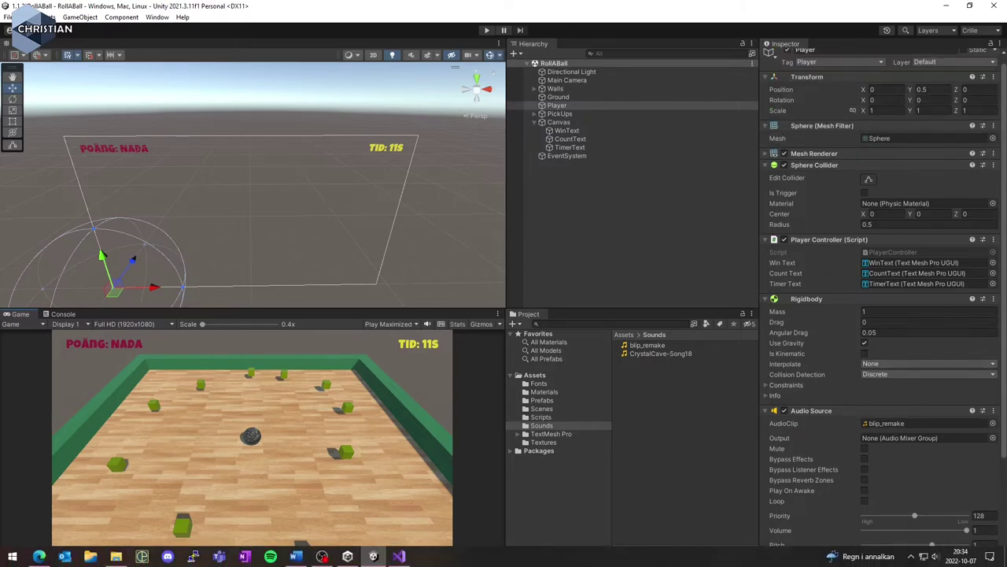
{"action": "left_click", "coordinate": [603, 227]}
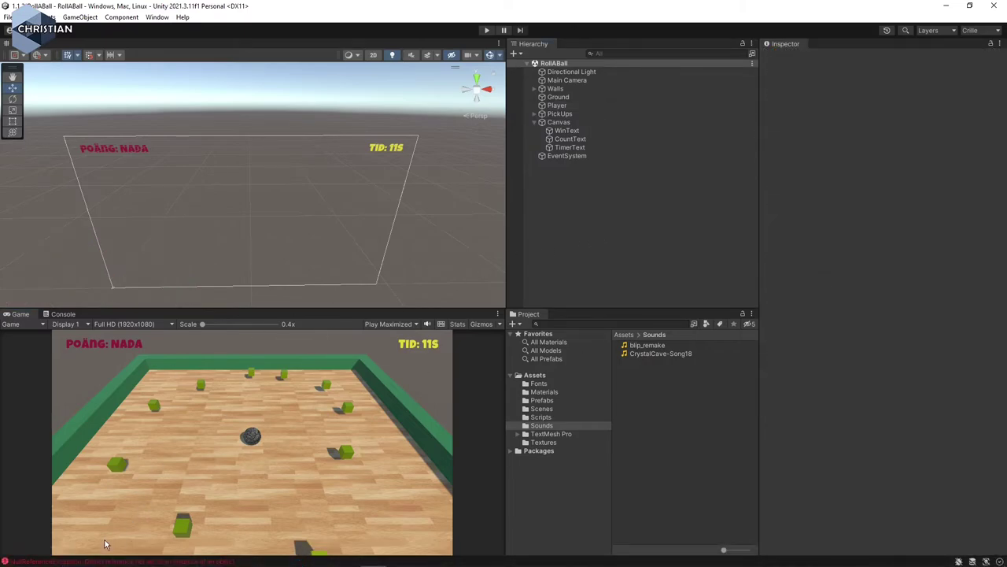
{"action": "double_click", "coordinate": [91, 562]}
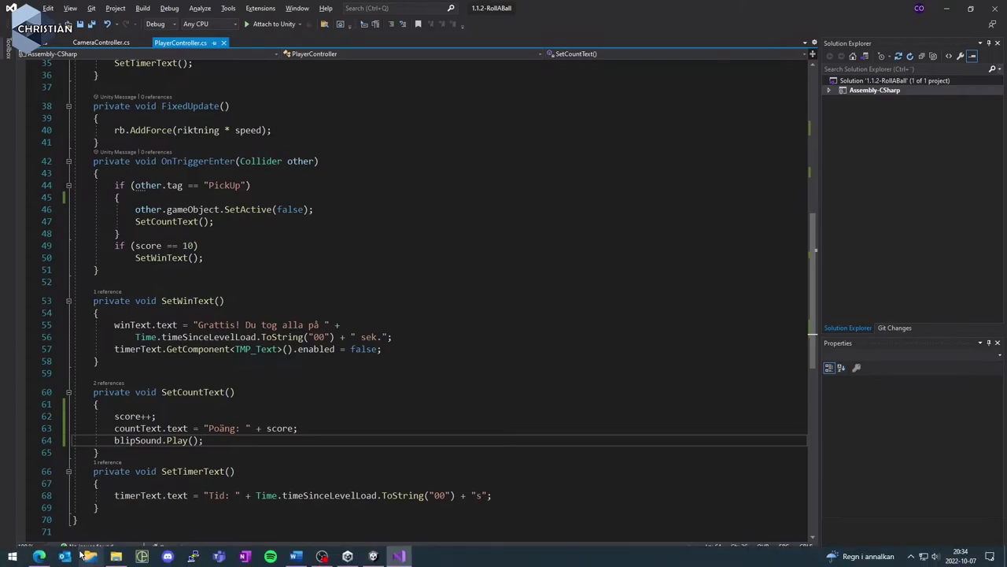
Trace the NullReferenceException from Unity's Console to blipSound.Play(); in SetCountText and examine where blipSound is declared and assigned in PlayerController.
{"action": "left_click", "coordinate": [224, 300]}
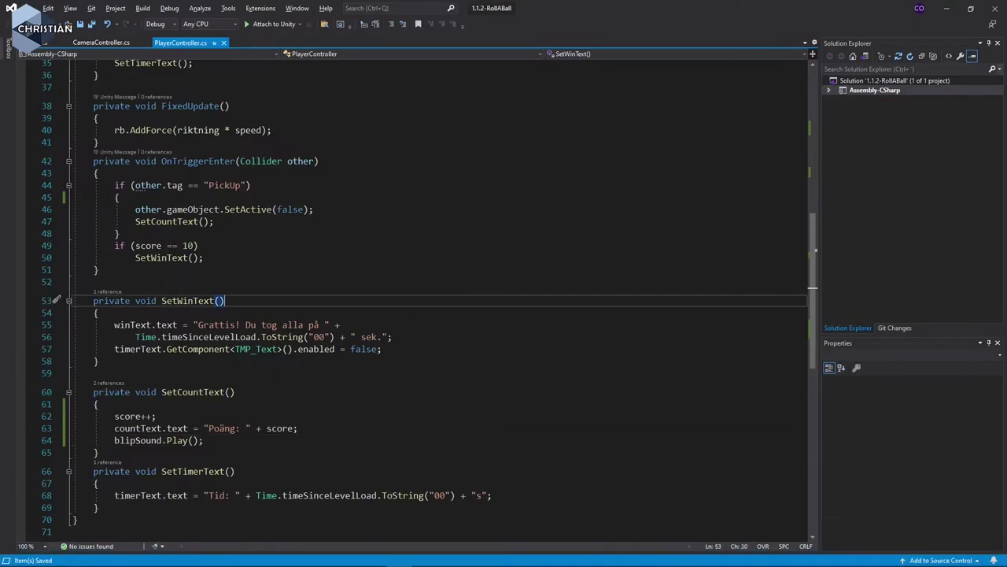
{"action": "key", "text": "alt+Tab"}
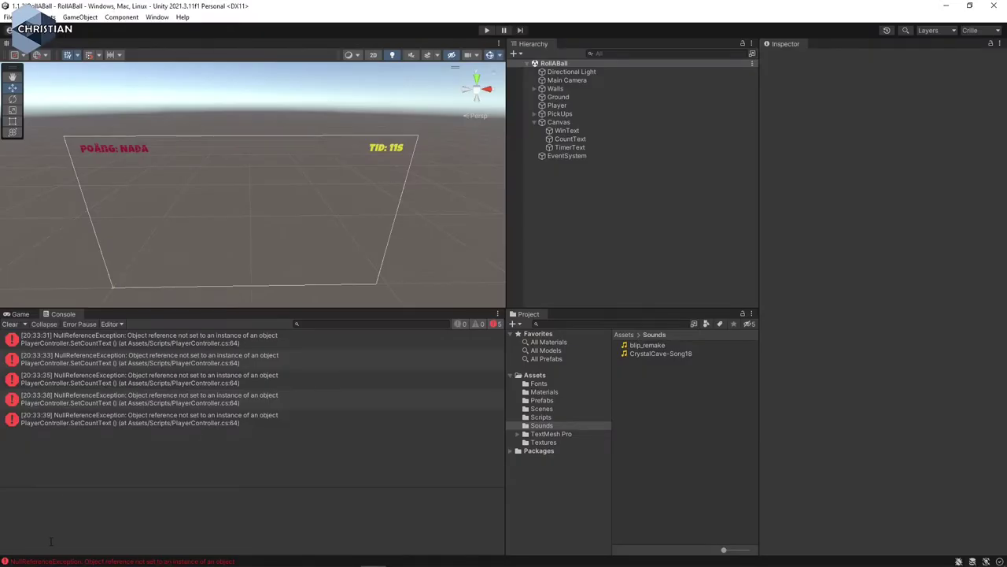
{"action": "left_click", "coordinate": [171, 341]}
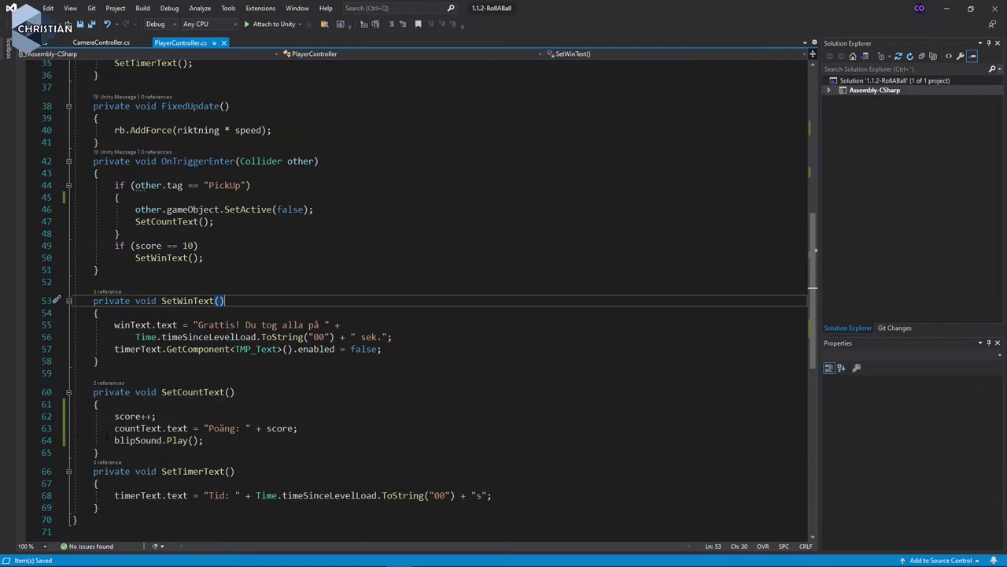
{"action": "double_click", "coordinate": [132, 440]}
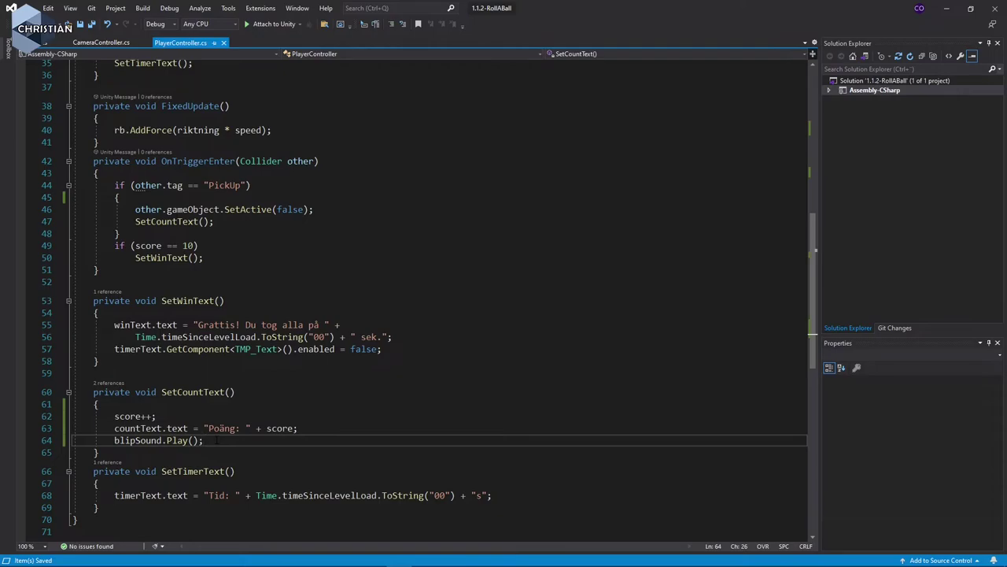
{"action": "scroll", "coordinate": [214, 439], "scroll_direction": "up", "scroll_amount": 10}
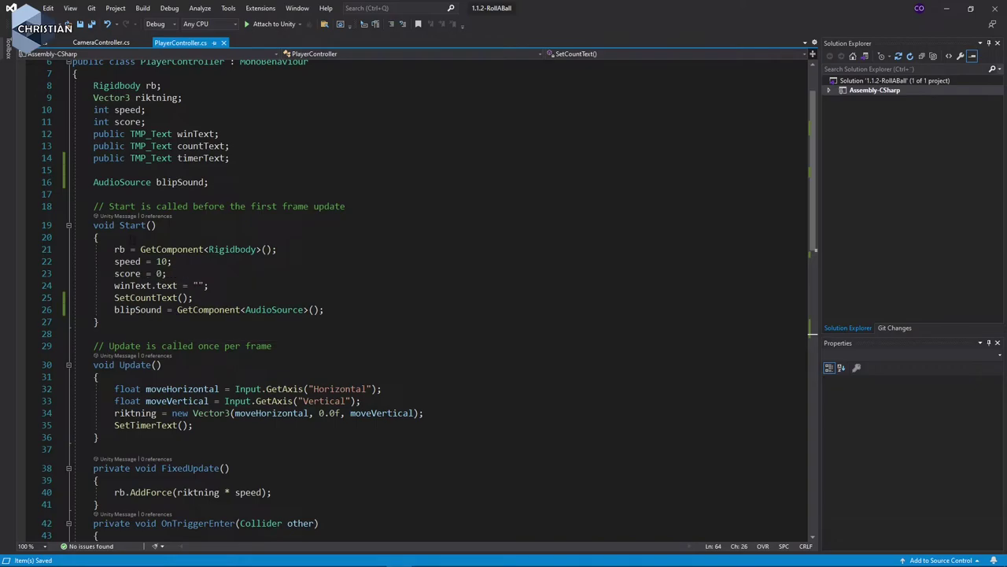
{"action": "double_click", "coordinate": [138, 310]}
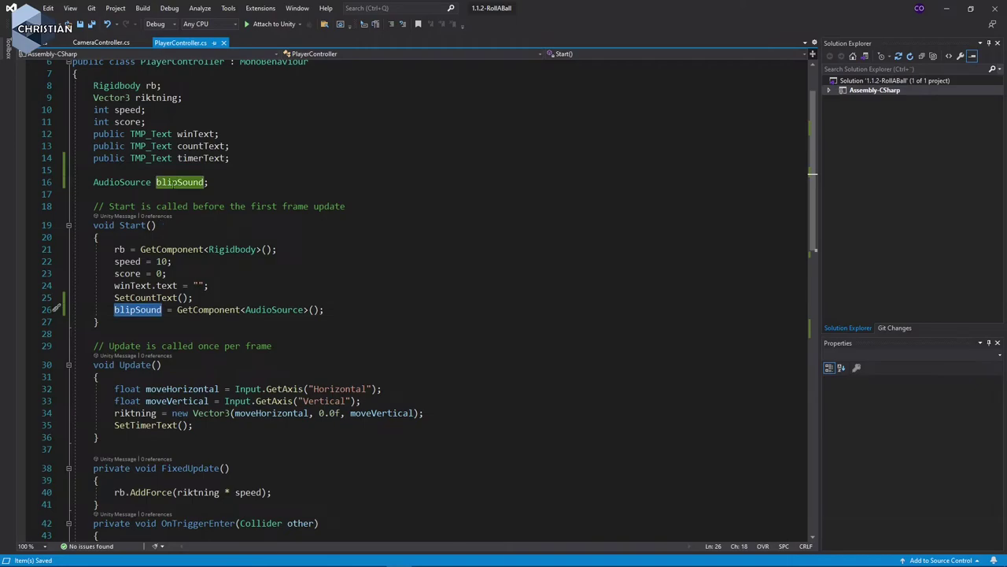
{"action": "scroll", "coordinate": [175, 297], "scroll_direction": "down", "scroll_amount": 2}
{"action": "scroll", "coordinate": [174, 295], "scroll_direction": "down", "scroll_amount": 6}
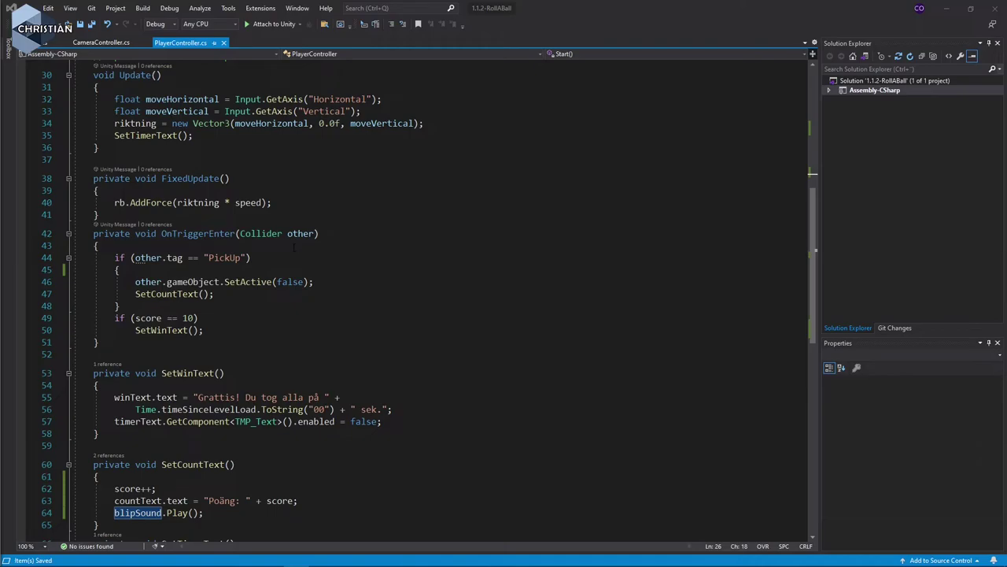
Move blipSound.Play(); from SetCountText to the start of the PickUp check in OnTriggerEnter, above the SetActive line, and save the script.
{"action": "left_click", "coordinate": [346, 442]}
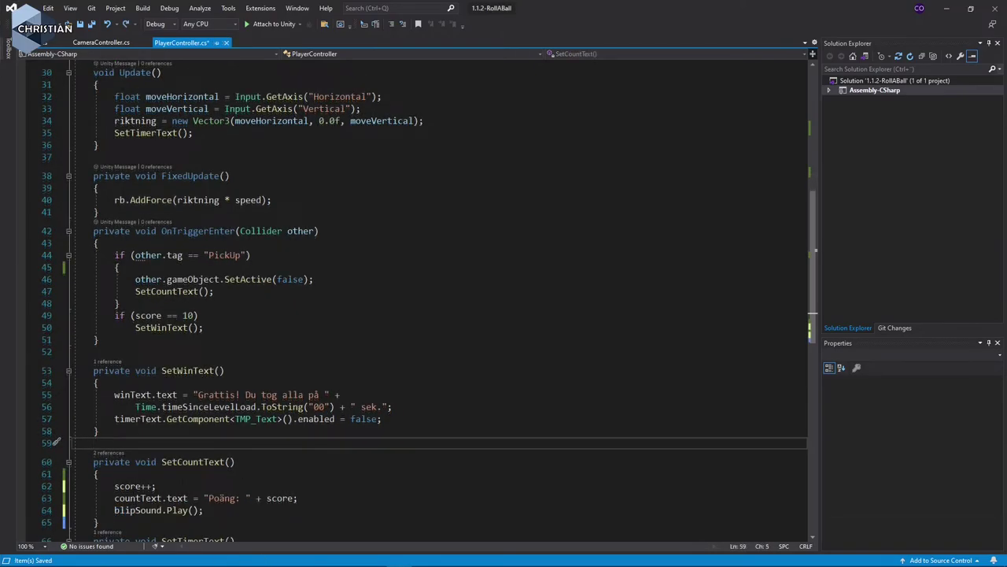
{"action": "left_click_drag", "start_coordinate": [115, 510], "coordinate": [198, 510]}
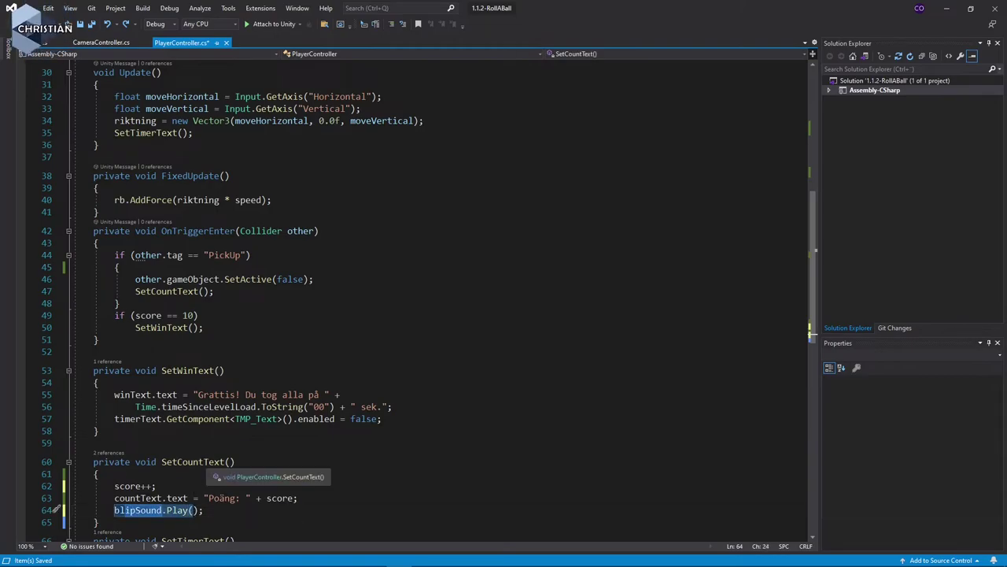
{"action": "left_click", "coordinate": [73, 510]}
{"action": "key", "text": "shift+Down"}
{"action": "key", "text": "ctrl+c"}
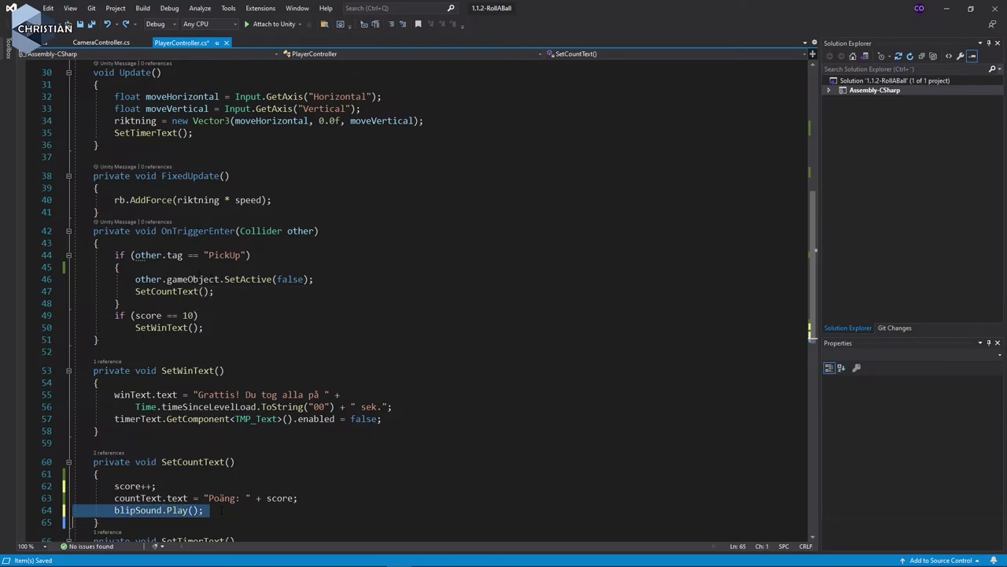
{"action": "key", "text": "Delete"}
{"action": "key", "text": "Up"}
{"action": "key", "text": "Up"}
{"action": "key", "text": "Up"}
{"action": "key", "text": "Up"}
{"action": "key", "text": "Up"}
{"action": "key", "text": "Up"}
{"action": "key", "text": "Up"}
{"action": "key", "text": "Up"}
{"action": "key", "text": "Up"}
{"action": "key", "text": "Up"}
{"action": "key", "text": "Up"}
{"action": "key", "text": "Up"}
{"action": "key", "text": "Up"}
{"action": "key", "text": "Up"}
{"action": "key", "text": "Up"}
{"action": "key", "text": "Up"}
{"action": "key", "text": "Up"}
{"action": "key", "text": "Up"}
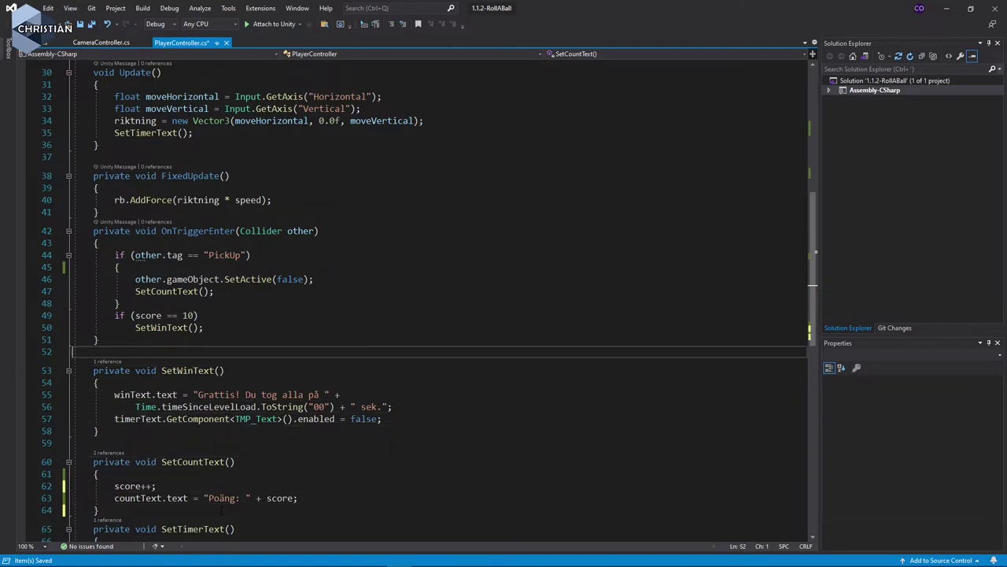
{"action": "key", "text": "ctrl+v"}
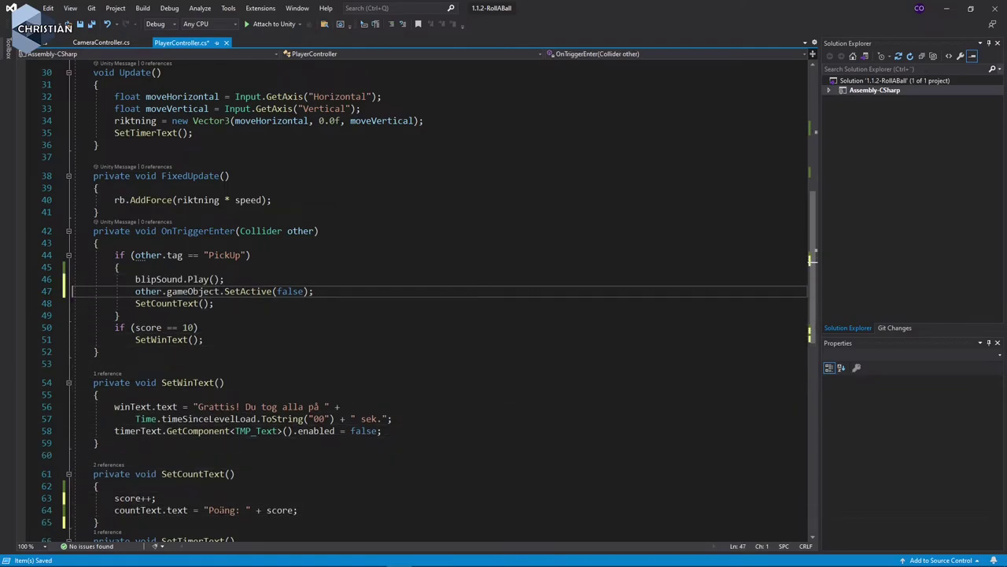
{"action": "key", "text": "ctrl+s"}
{"action": "left_click", "coordinate": [225, 279]}
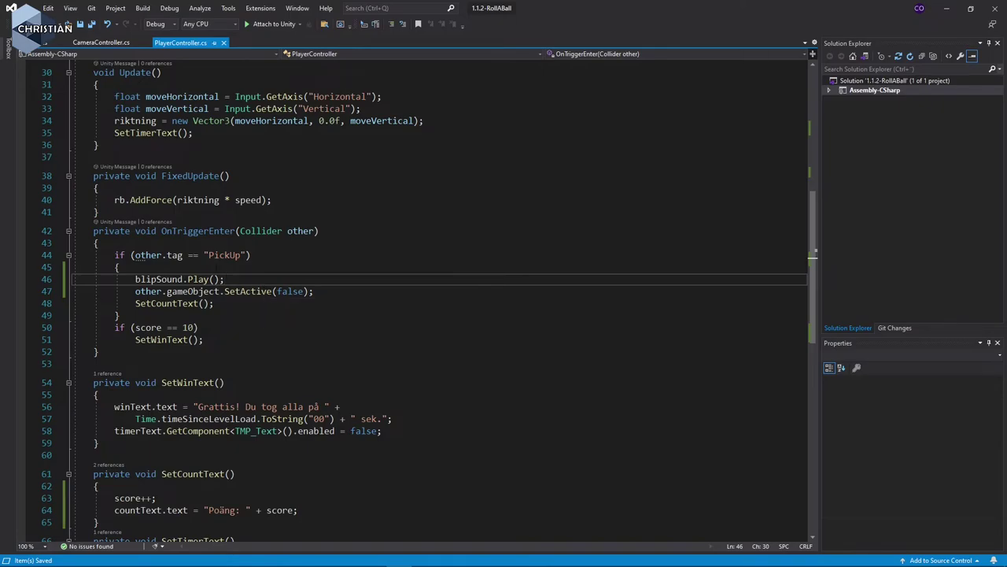
Switch to Unity and play-test the blip sound by rolling the ball into several pickups, ending with play mode stopped.
{"action": "key", "text": "alt+Tab"}
{"action": "left_click", "coordinate": [487, 30]}
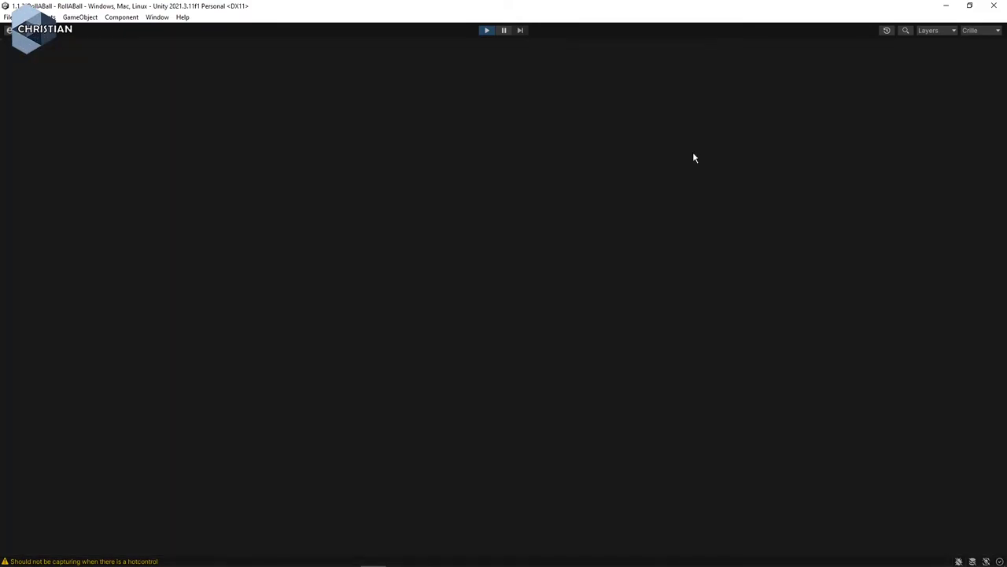
{"action": "key", "text": "d"}
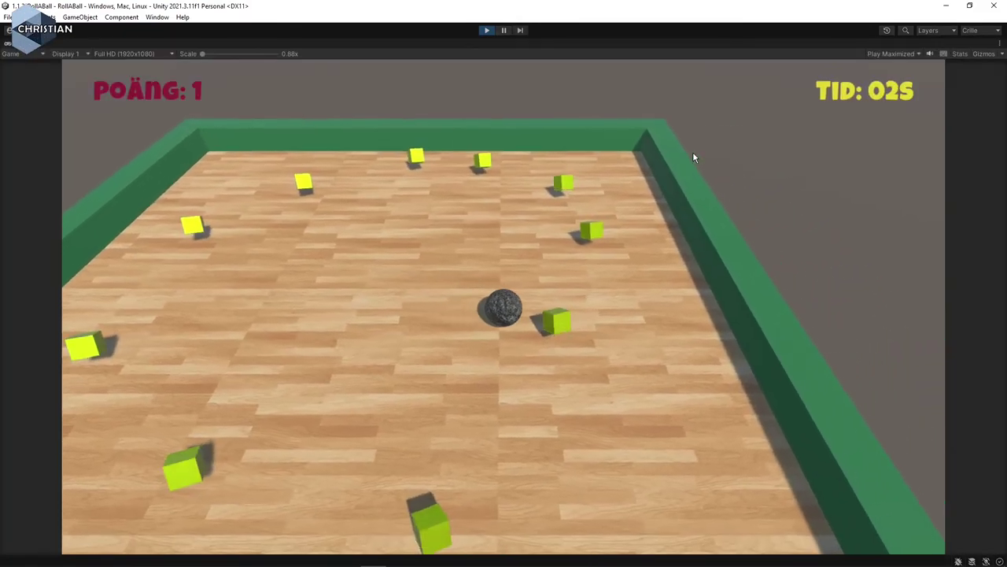
{"action": "key", "text": "w"}
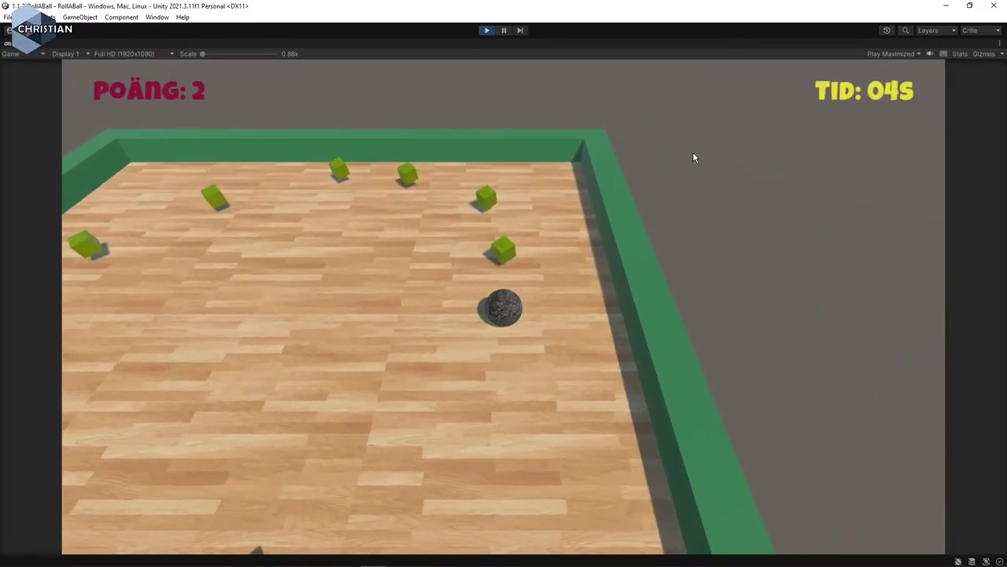
{"action": "key", "text": "a"}
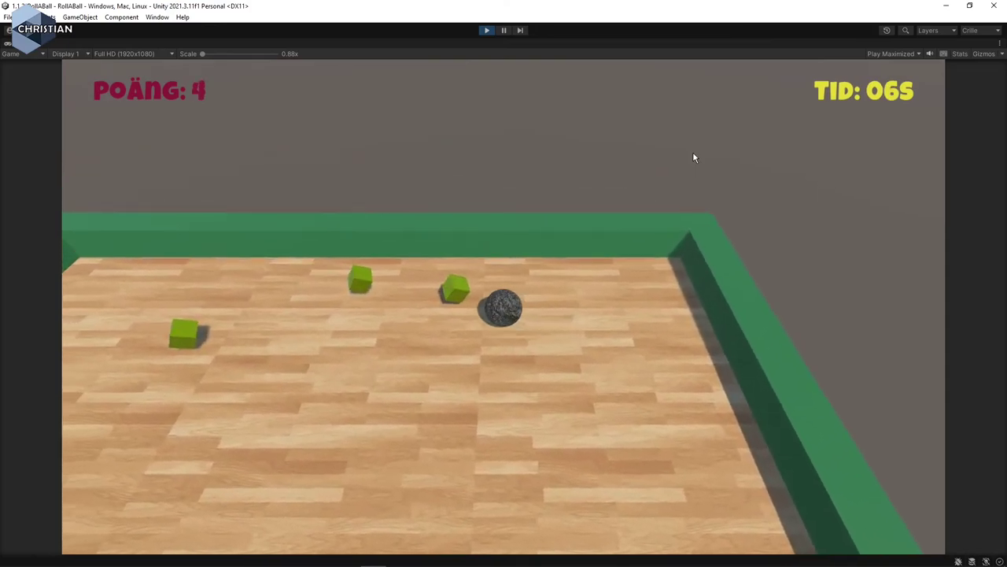
{"action": "key", "text": "s"}
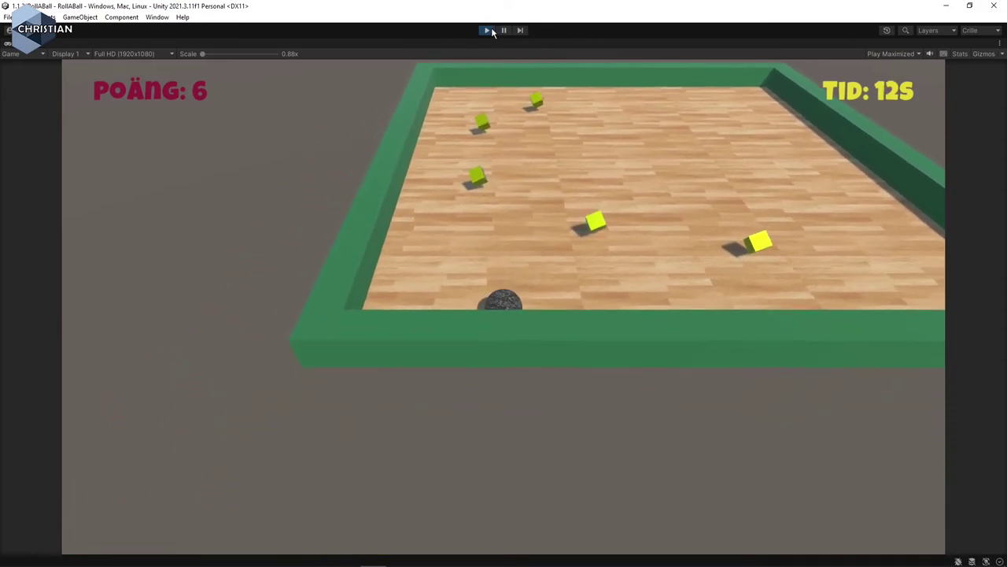
{"action": "left_click", "coordinate": [485, 31]}
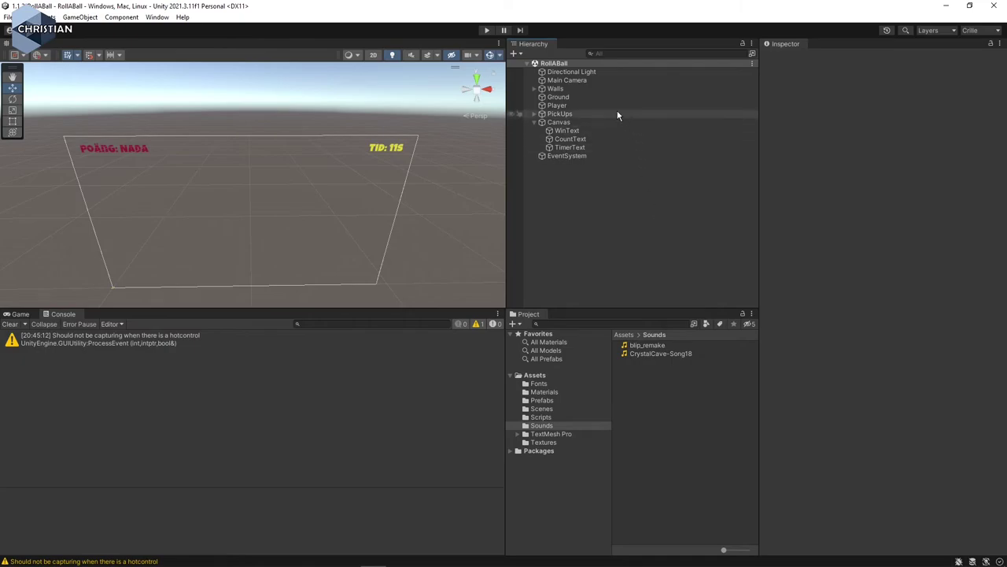
Add an Audio Source component to the Main Camera.
{"action": "left_click", "coordinate": [561, 79]}
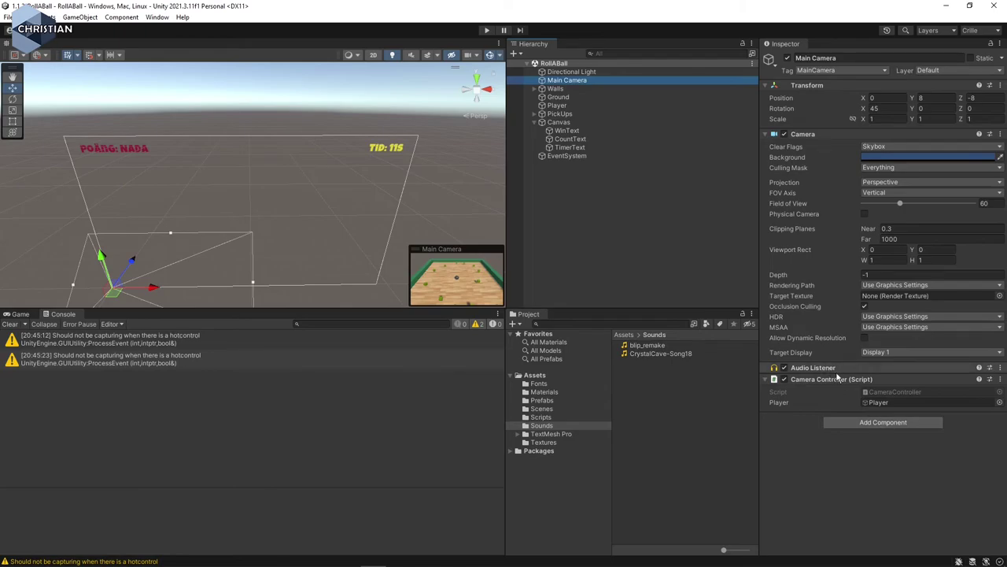
{"action": "left_click", "coordinate": [913, 425]}
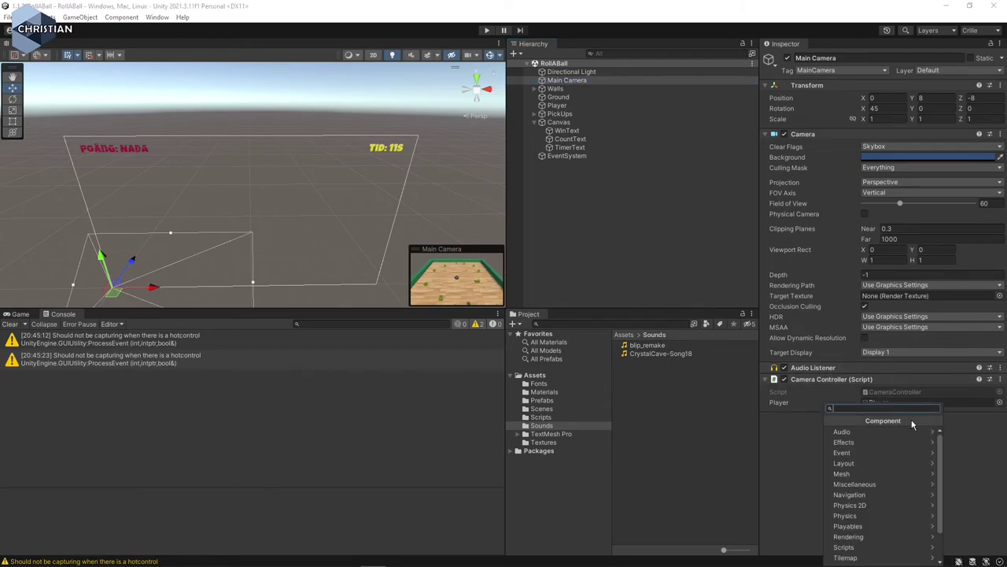
{"action": "left_click", "coordinate": [888, 431]}
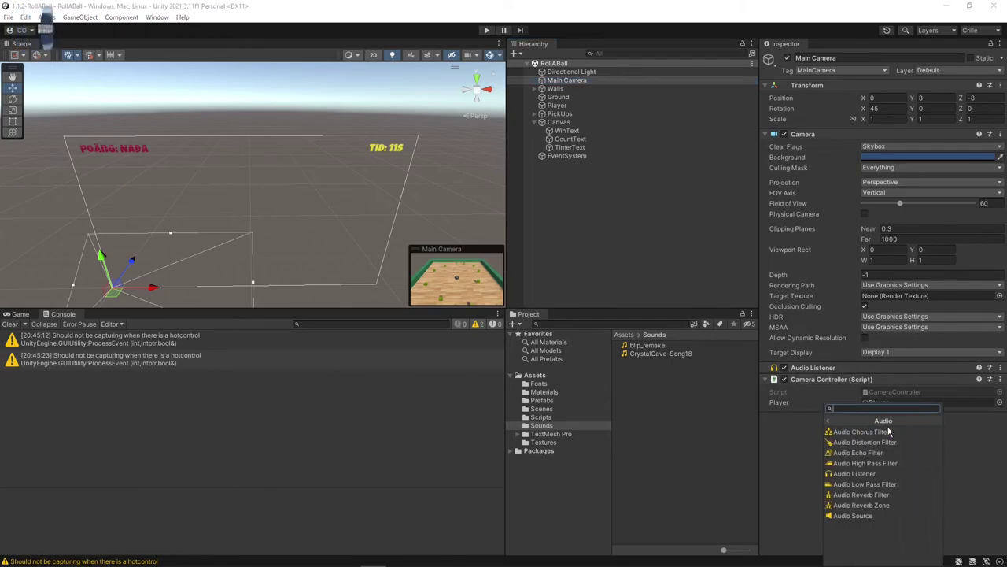
{"action": "left_click", "coordinate": [880, 510]}
Assign CrystalCave-Song18 as the Main Camera's audio clip, turn on Loop and save the scene.
{"action": "scroll", "coordinate": [953, 489], "scroll_direction": "down", "scroll_amount": 1}
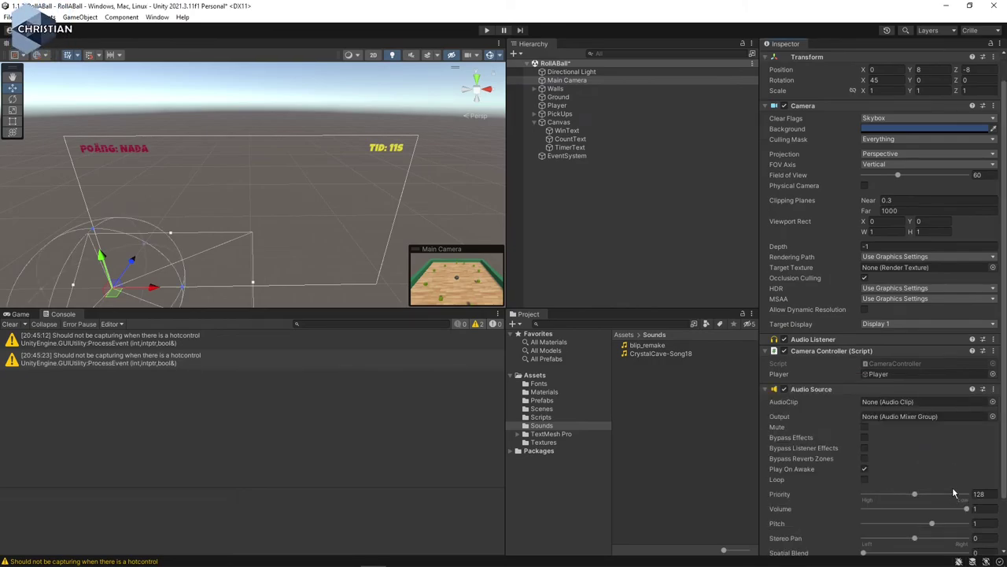
{"action": "left_click_drag", "start_coordinate": [648, 351], "coordinate": [920, 403]}
{"action": "left_click", "coordinate": [865, 480]}
{"action": "key", "text": "ctrl+s"}
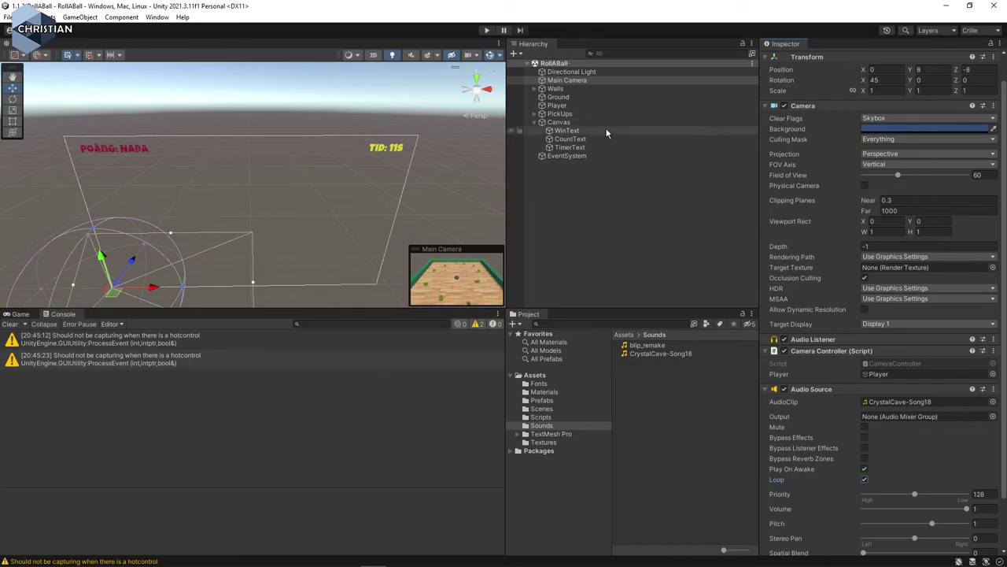
Play-test the game with the background music by collecting all the pickups, stop play mode and deselect the Main Camera.
{"action": "left_click", "coordinate": [486, 29]}
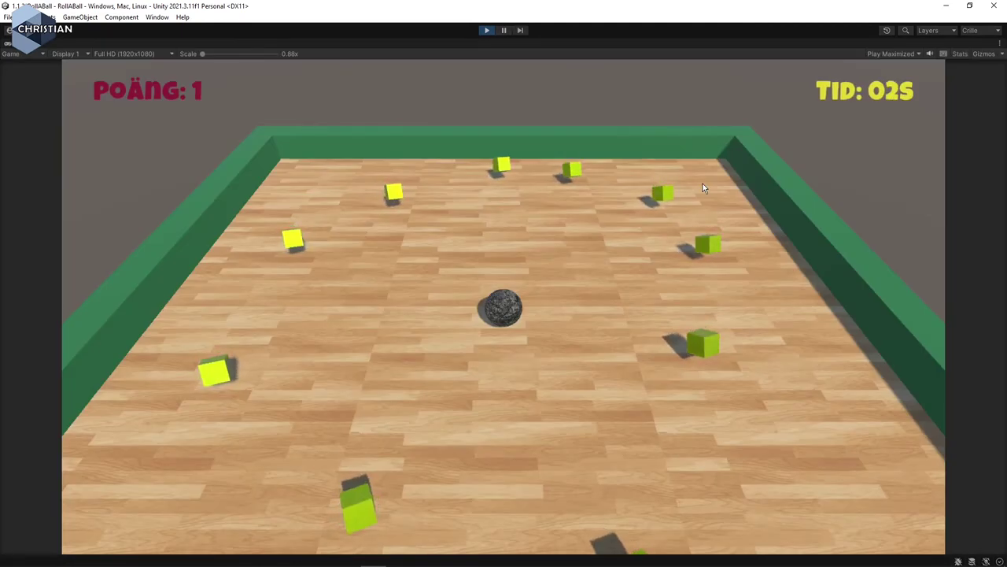
{"action": "key", "text": "Down"}
{"action": "key", "text": "Up"}
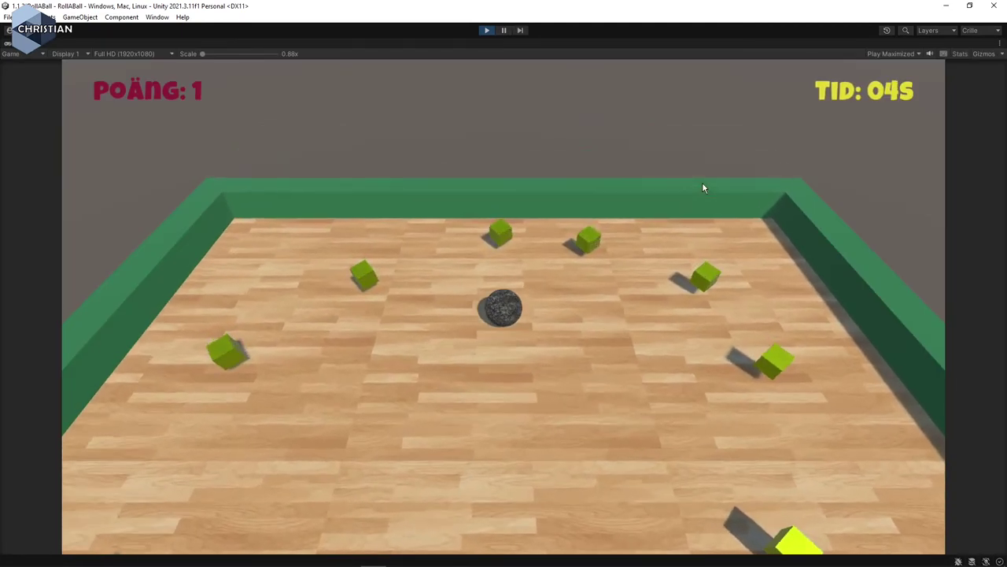
{"action": "key", "text": "Right"}
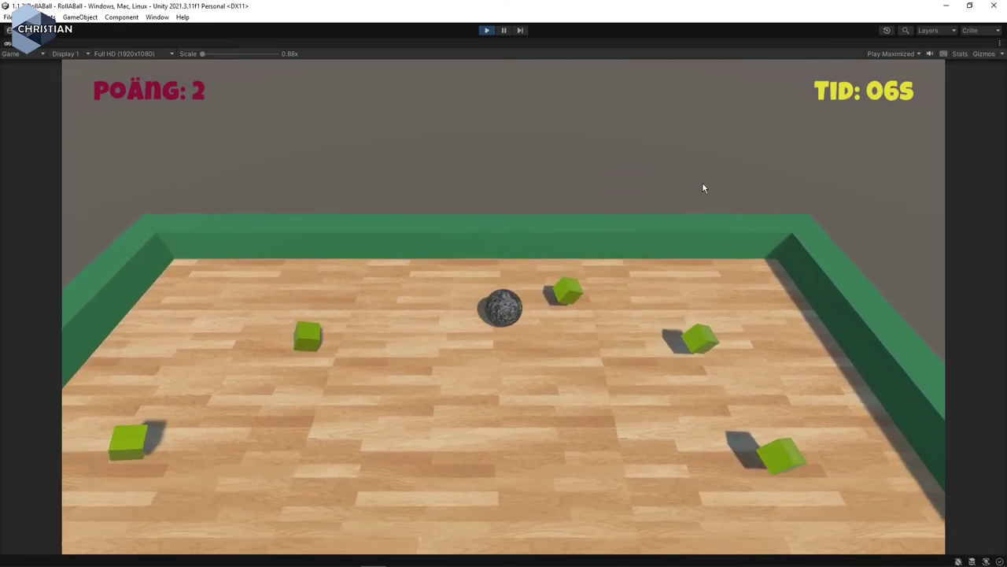
{"action": "key", "text": "Left"}
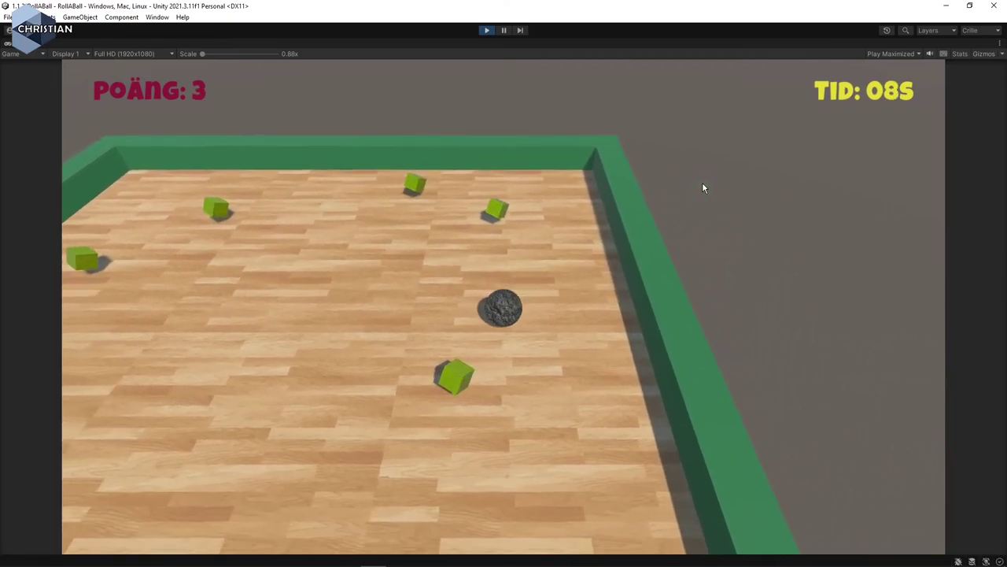
{"action": "key", "text": "Down"}
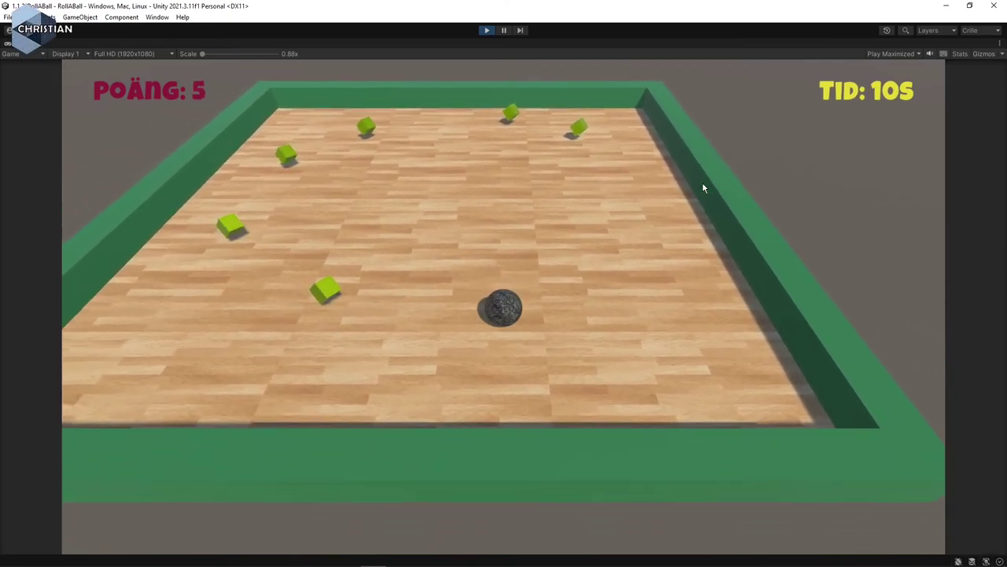
{"action": "key", "text": "Up"}
{"action": "key", "text": "Left"}
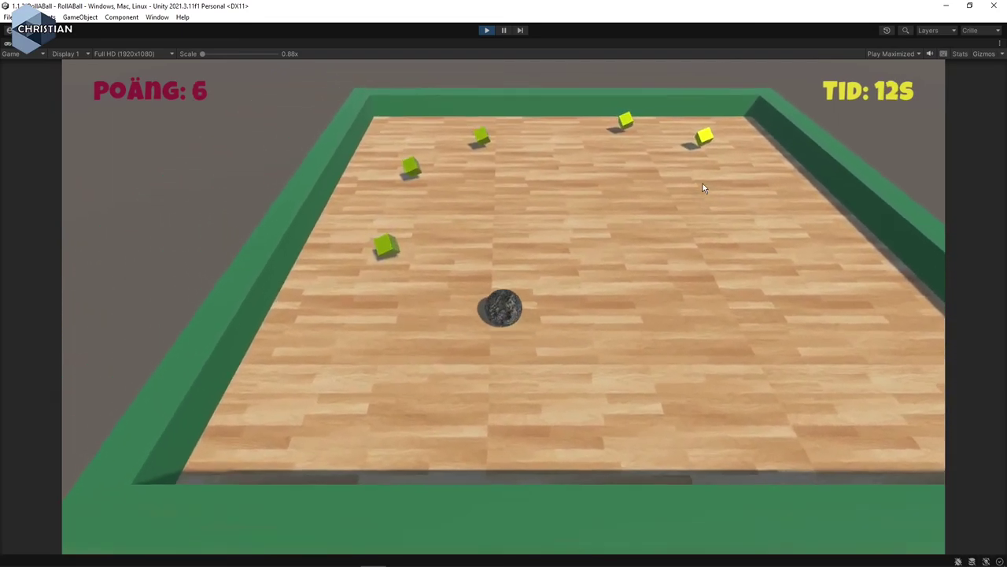
{"action": "key", "text": "Right"}
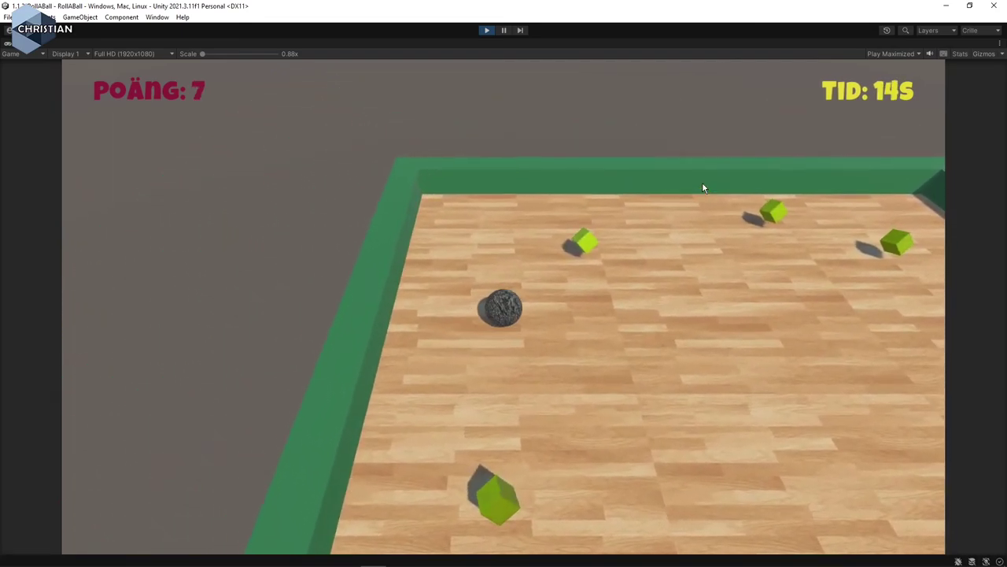
{"action": "key", "text": "Right"}
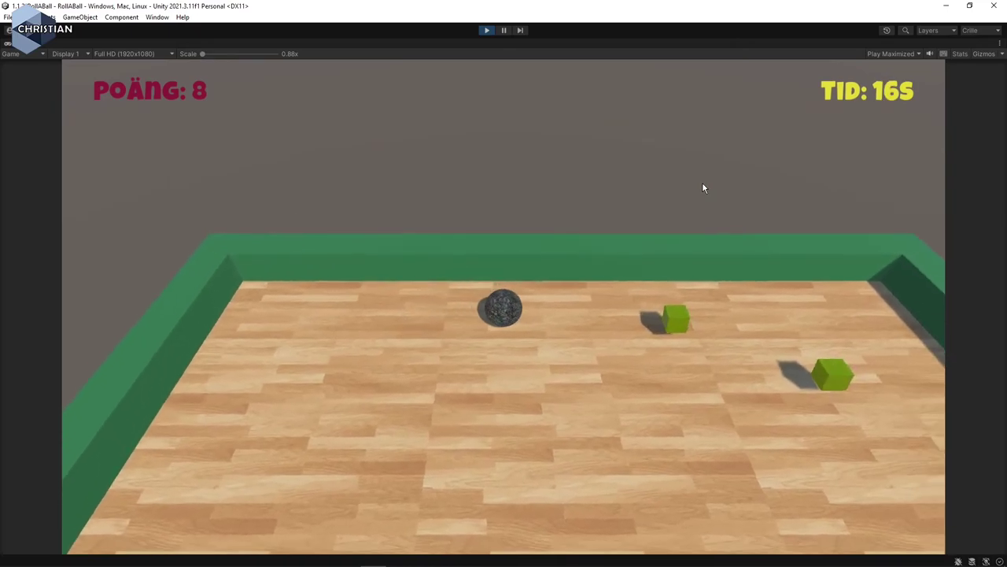
{"action": "key", "text": "Down"}
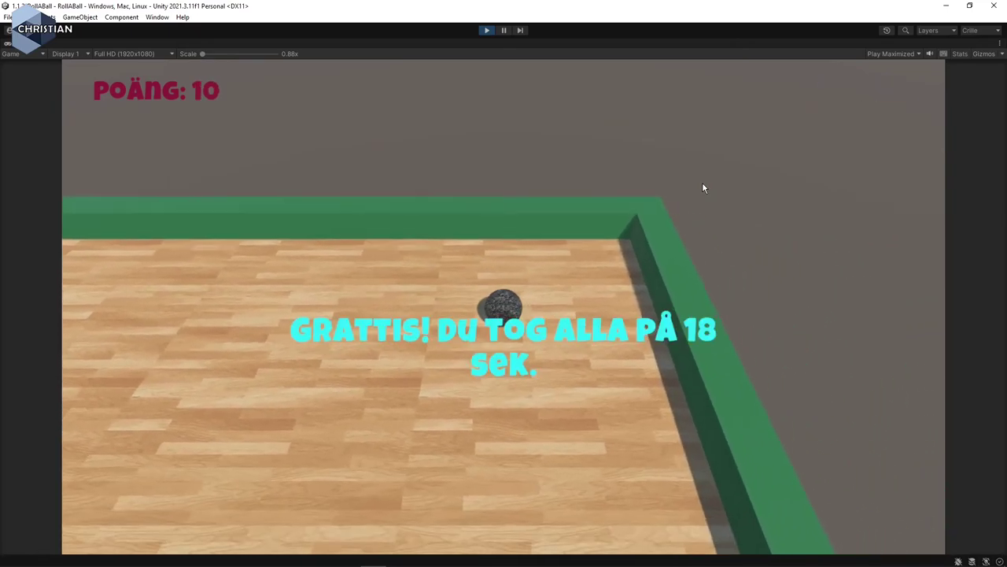
{"action": "key", "text": "Down"}
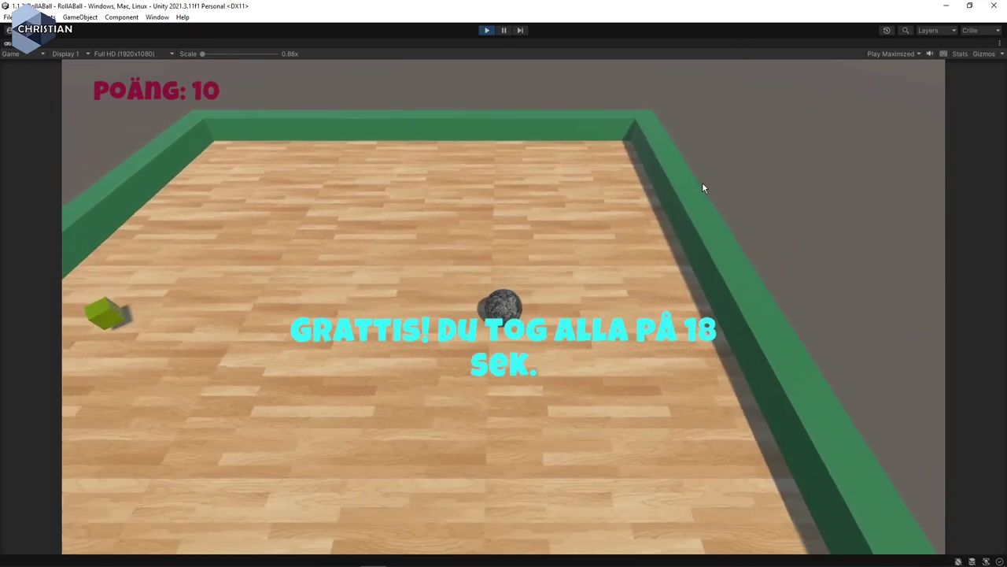
{"action": "key", "text": "Left"}
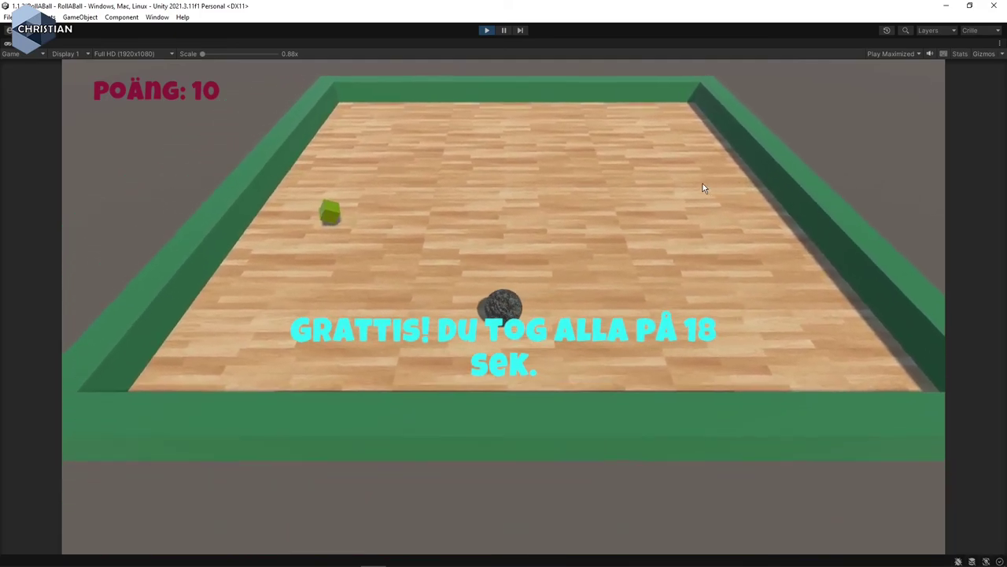
{"action": "key", "text": "Up"}
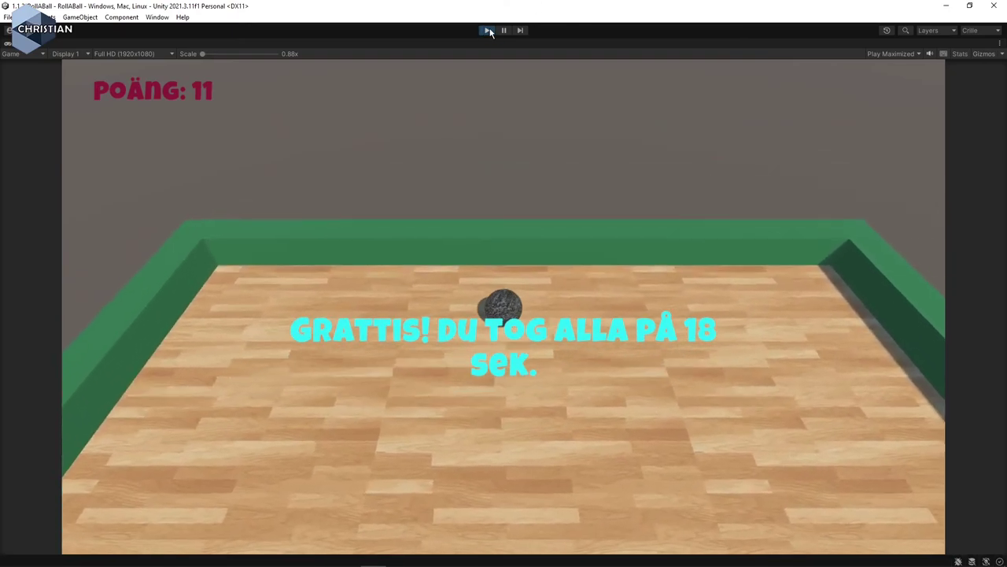
{"action": "left_click", "coordinate": [486, 31]}
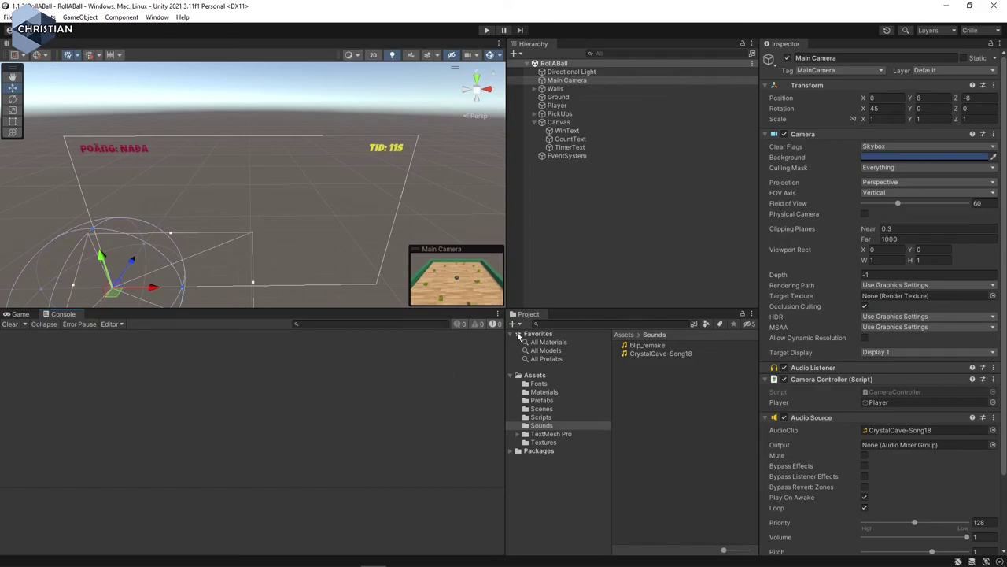
{"action": "left_click", "coordinate": [607, 244]}
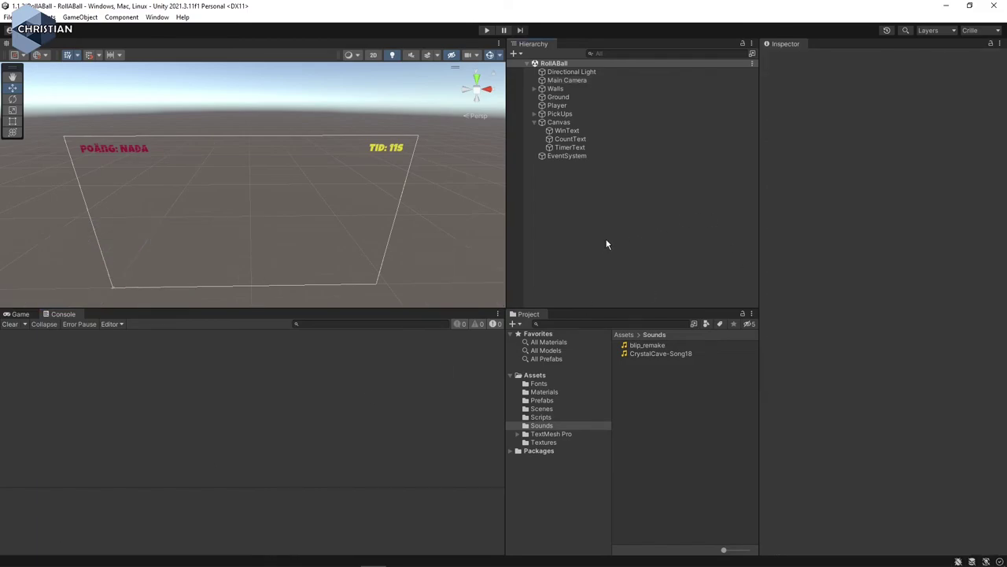